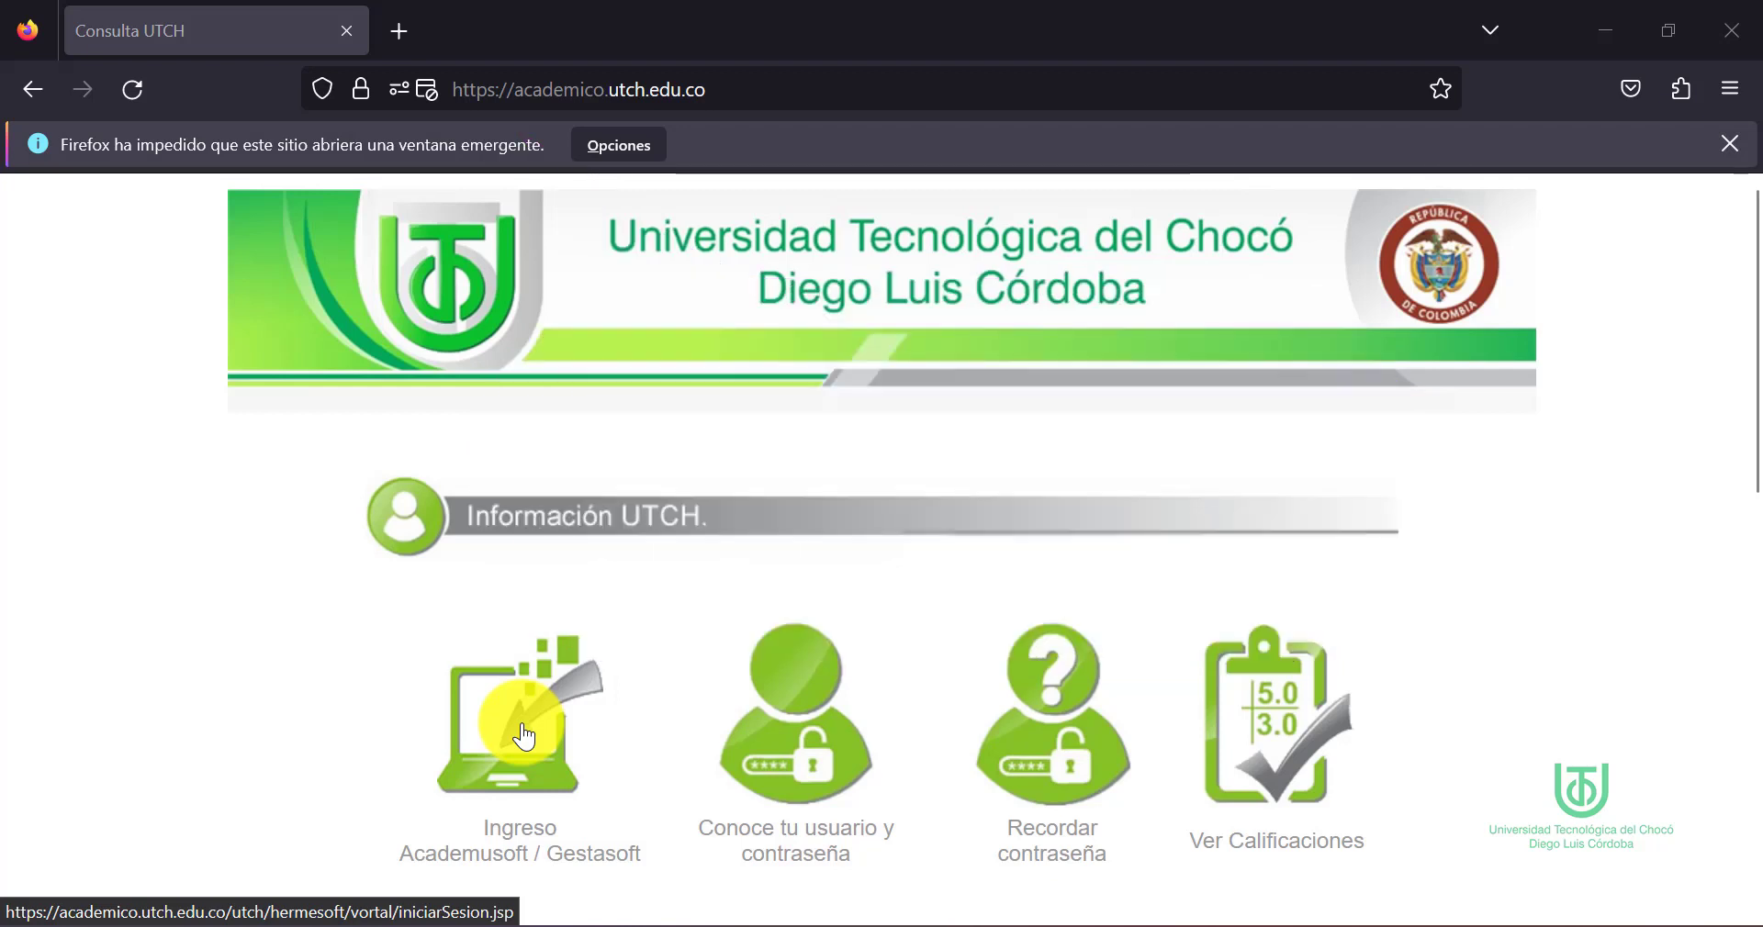
# Open the Academusoft / Gestasoft login page and sign in with the user's username and password
pyautogui.click(525, 734)
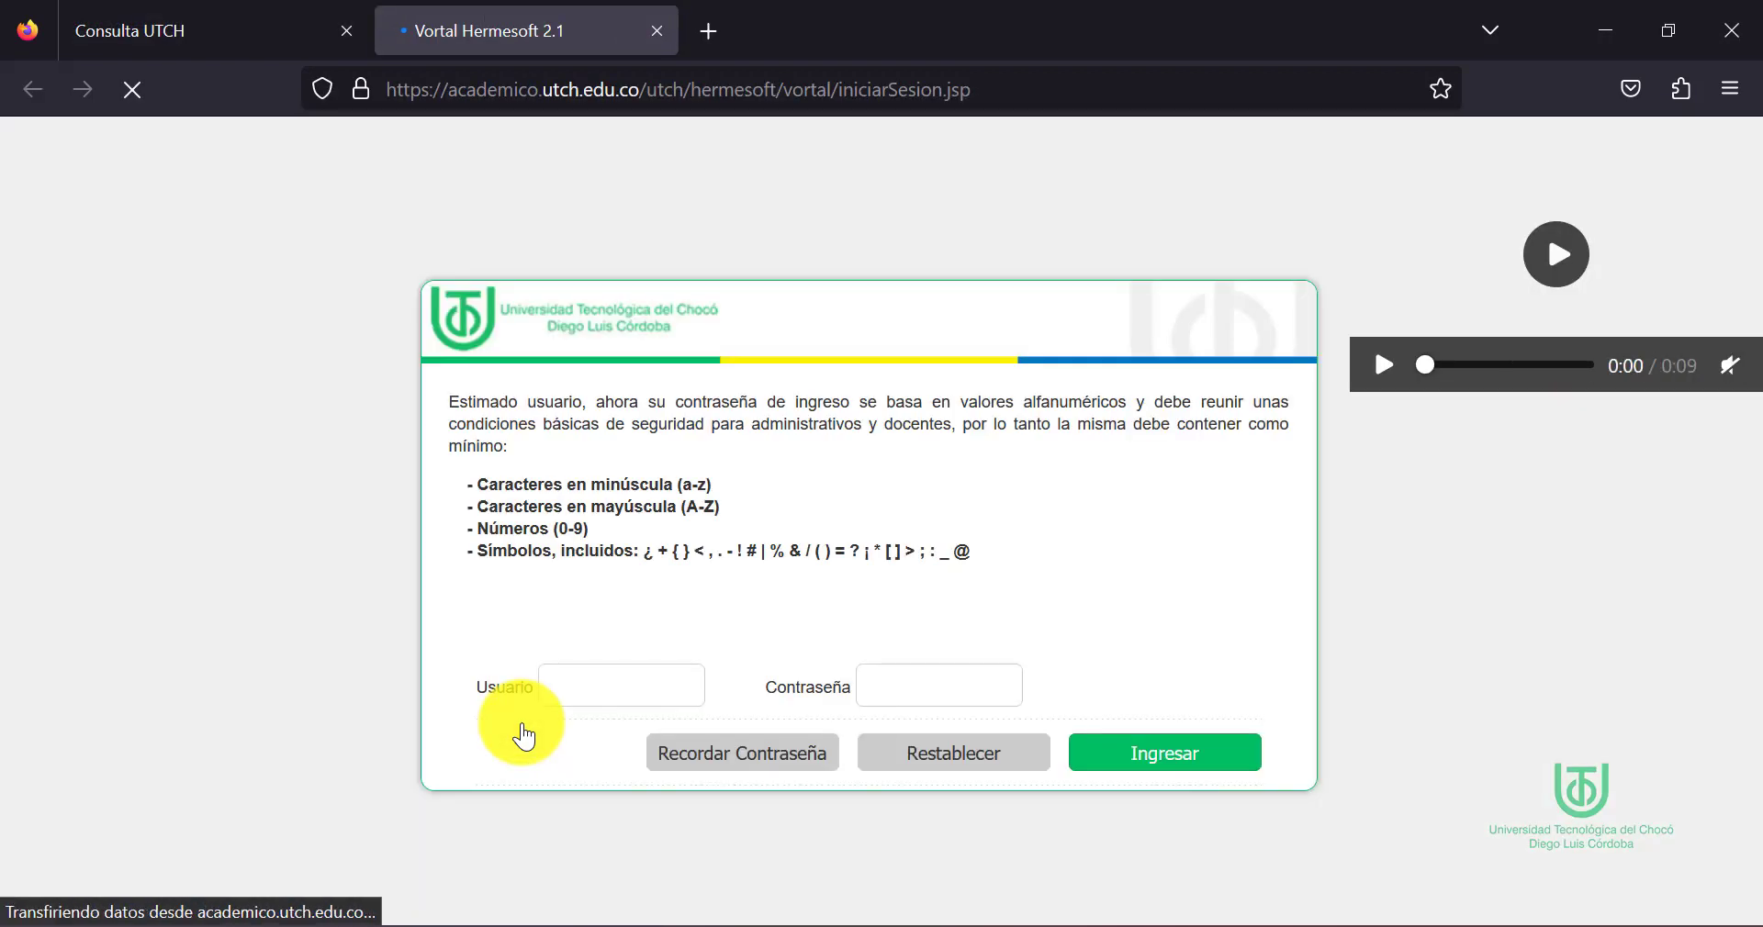
pyautogui.click(594, 690)
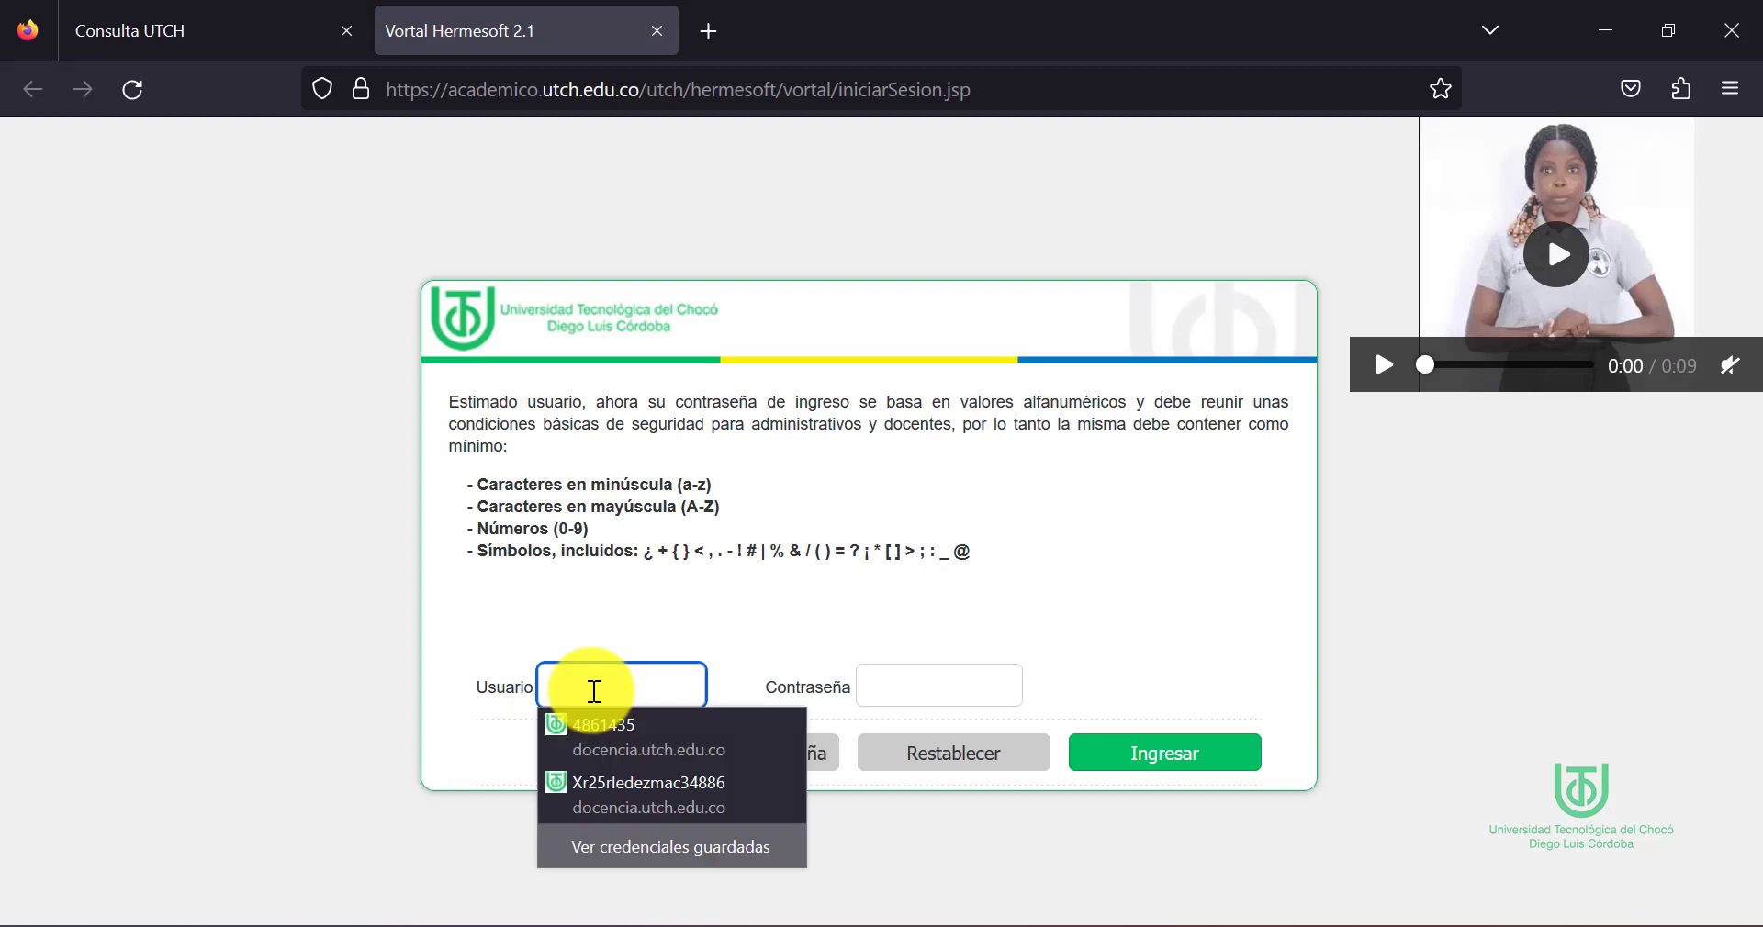
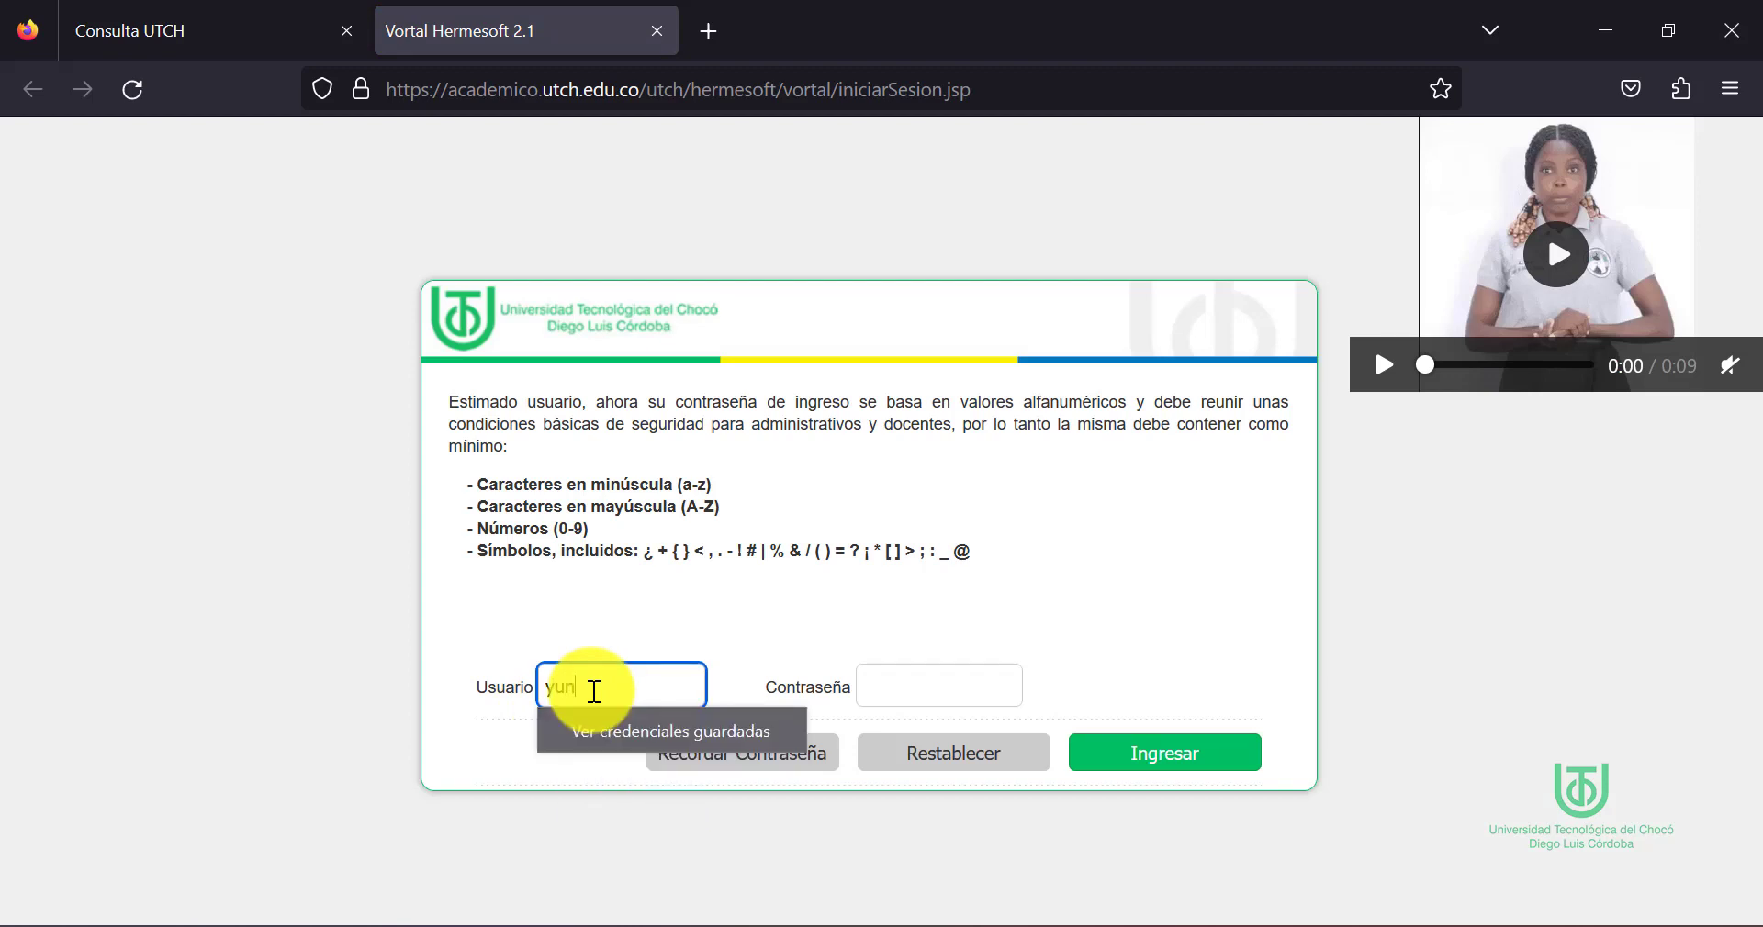
pyautogui.click(902, 679)
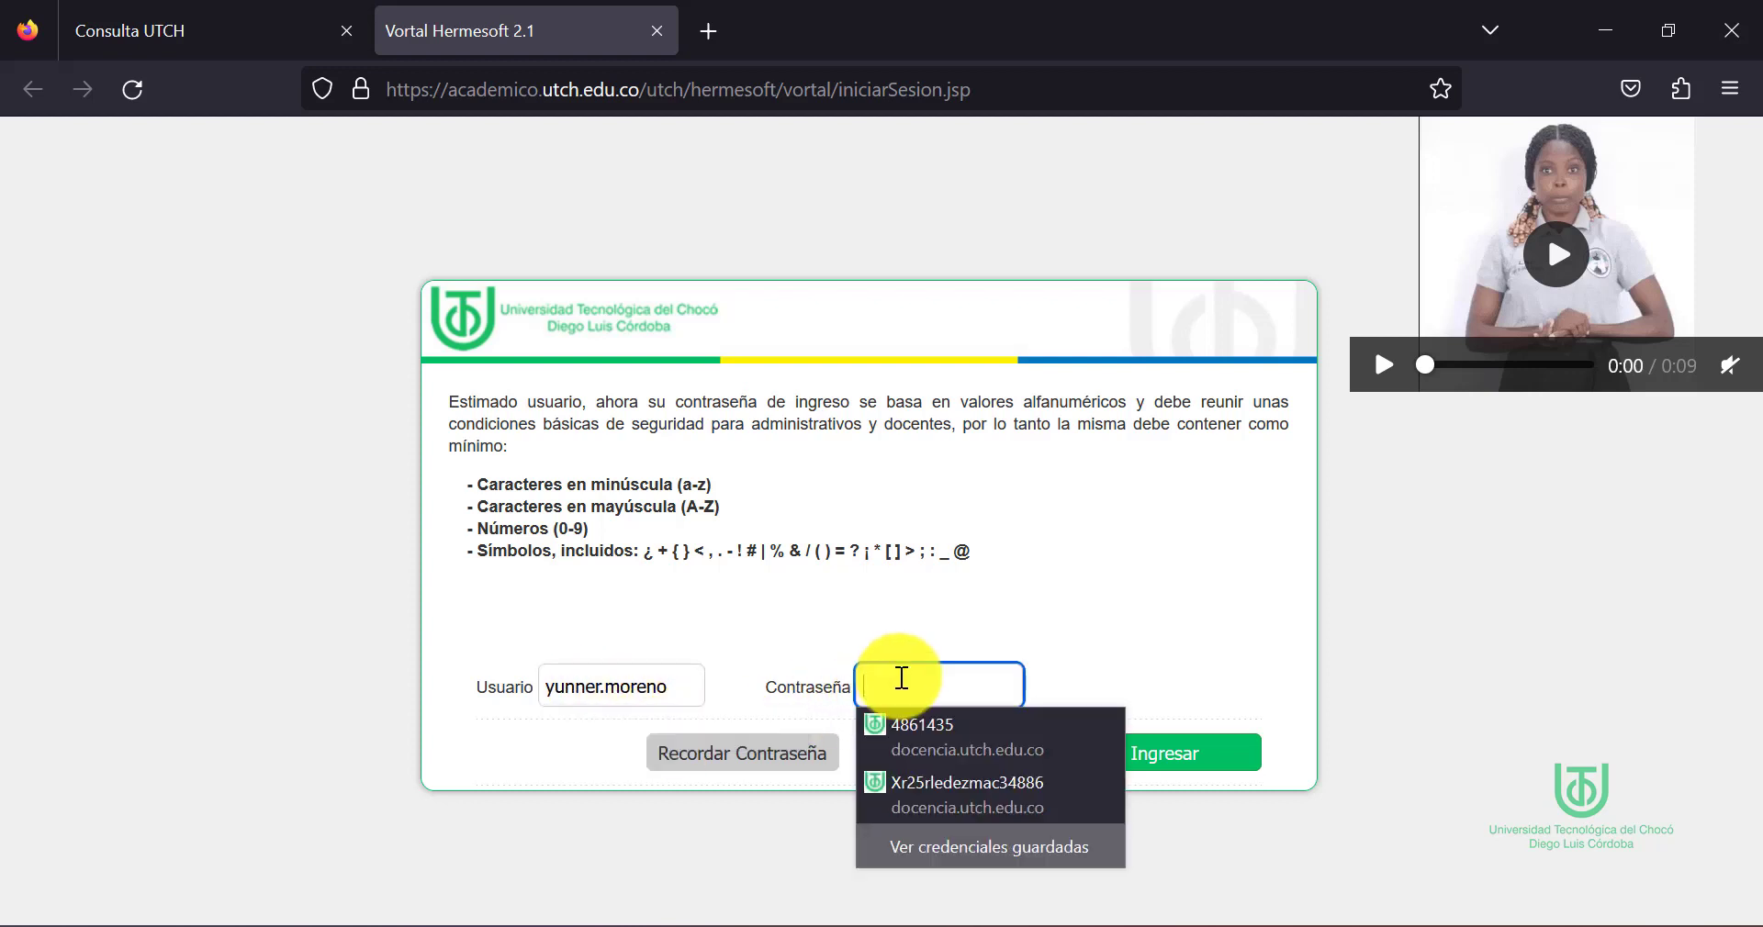
pyautogui.write('•')
pyautogui.press('BackSpace')
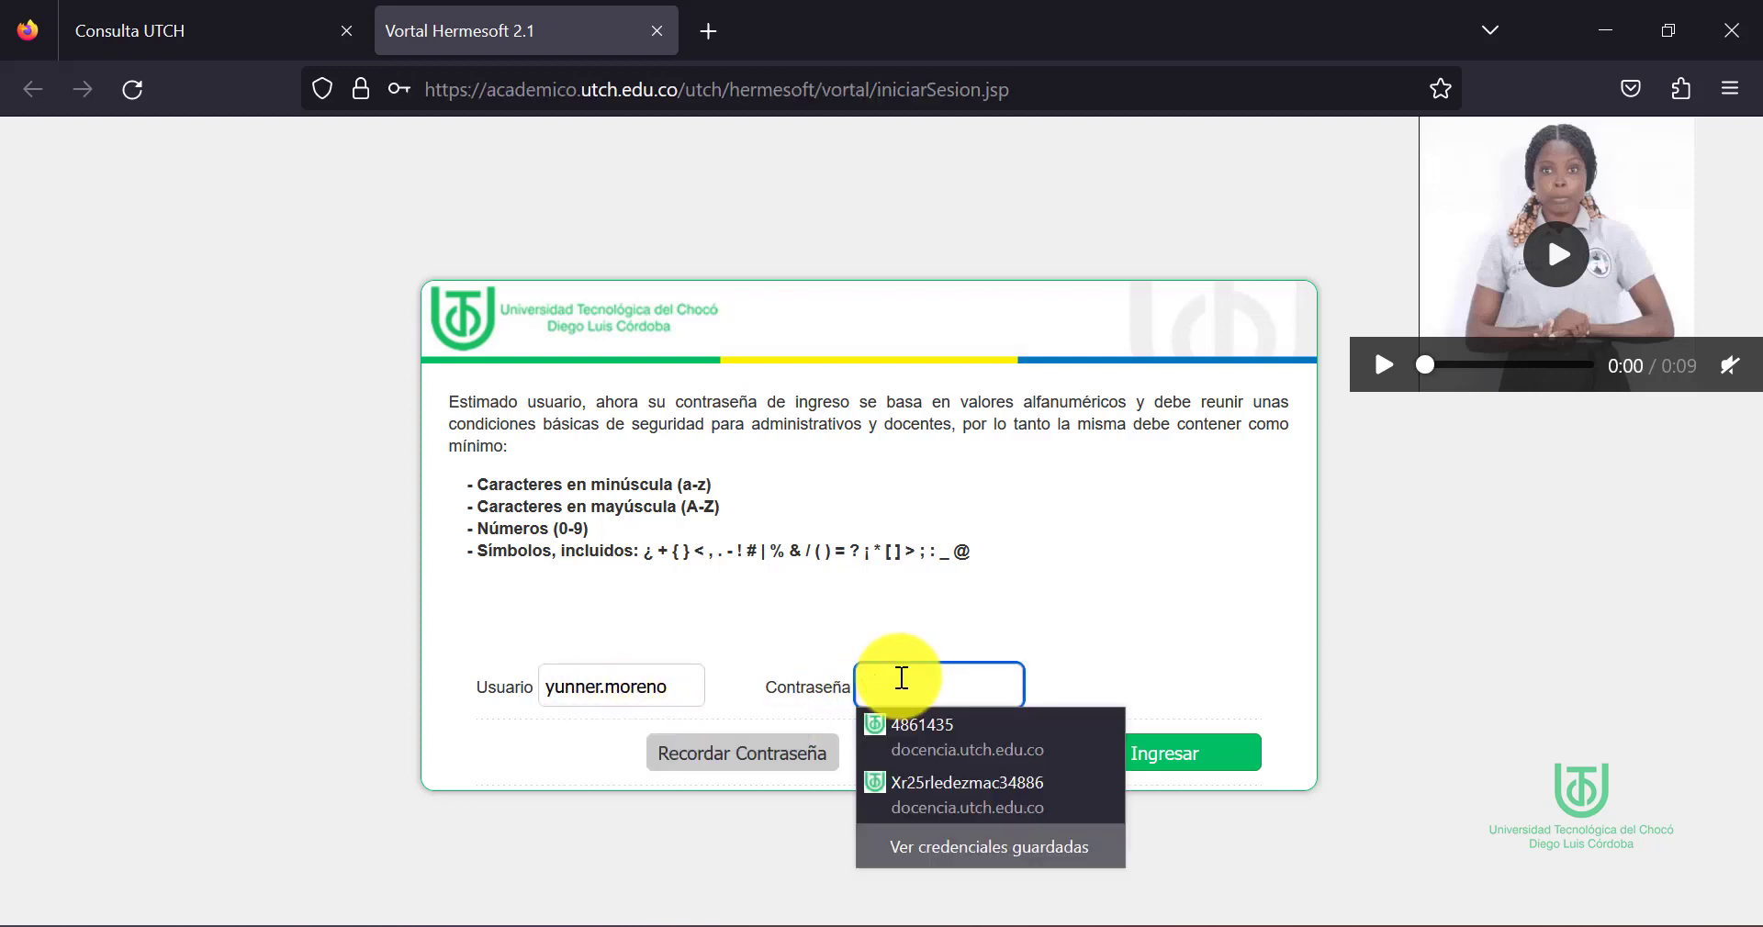
pyautogui.write('•••••')
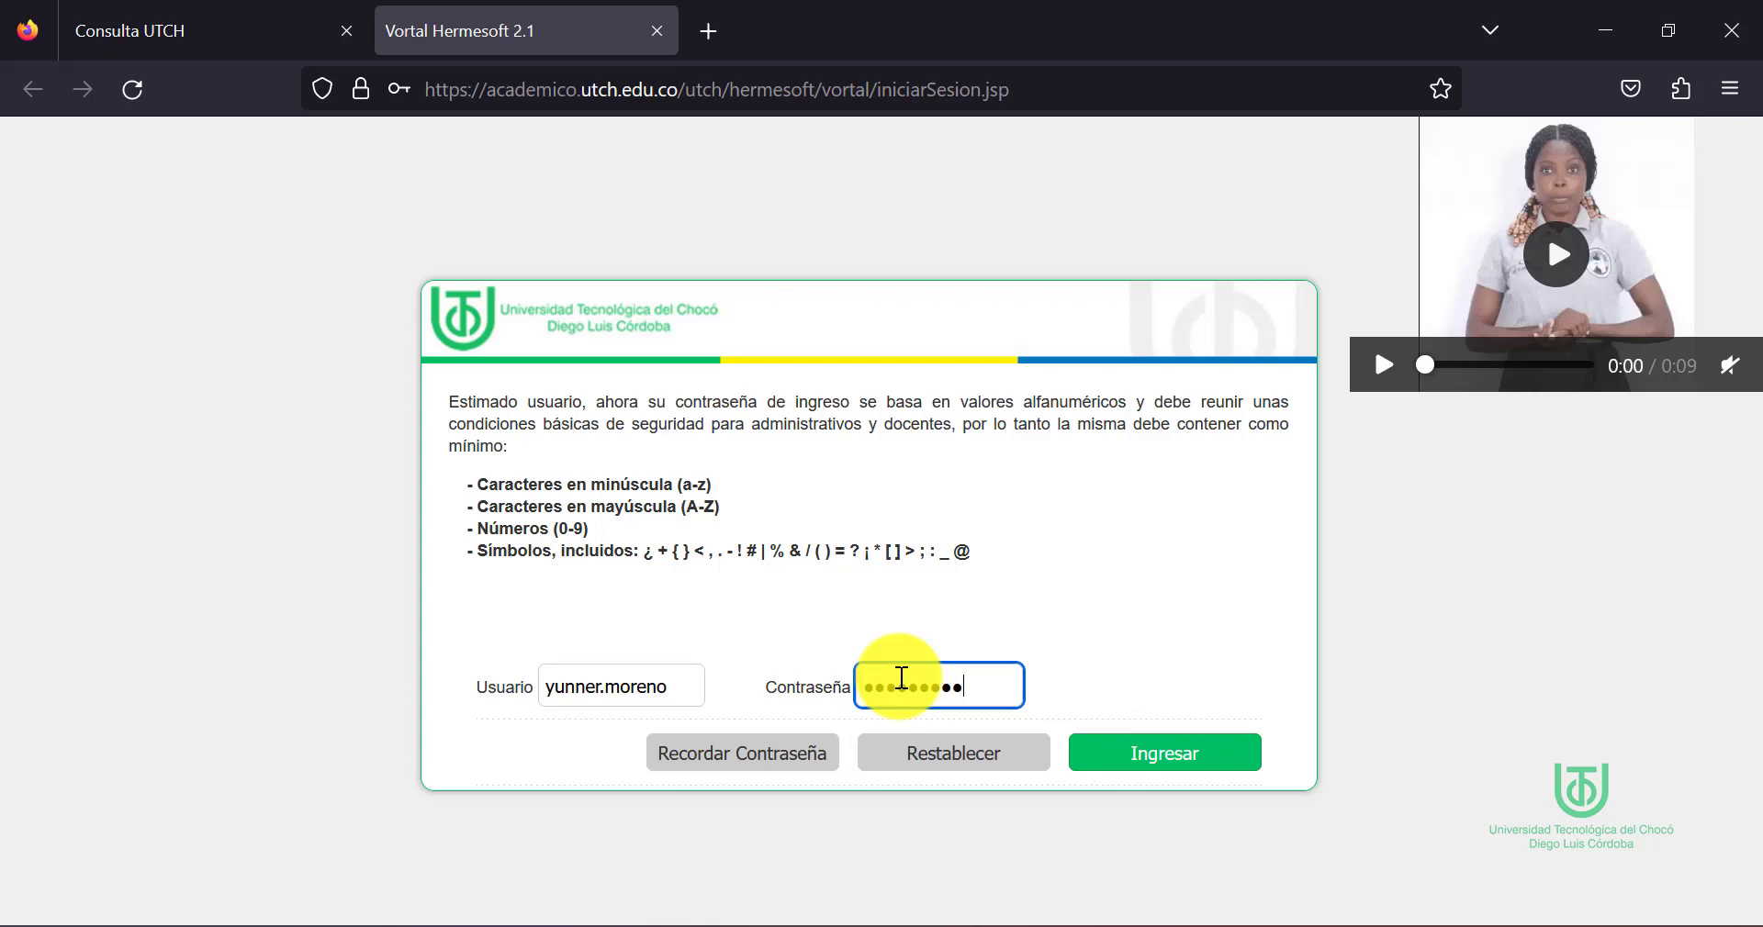
pyautogui.click(1168, 768)
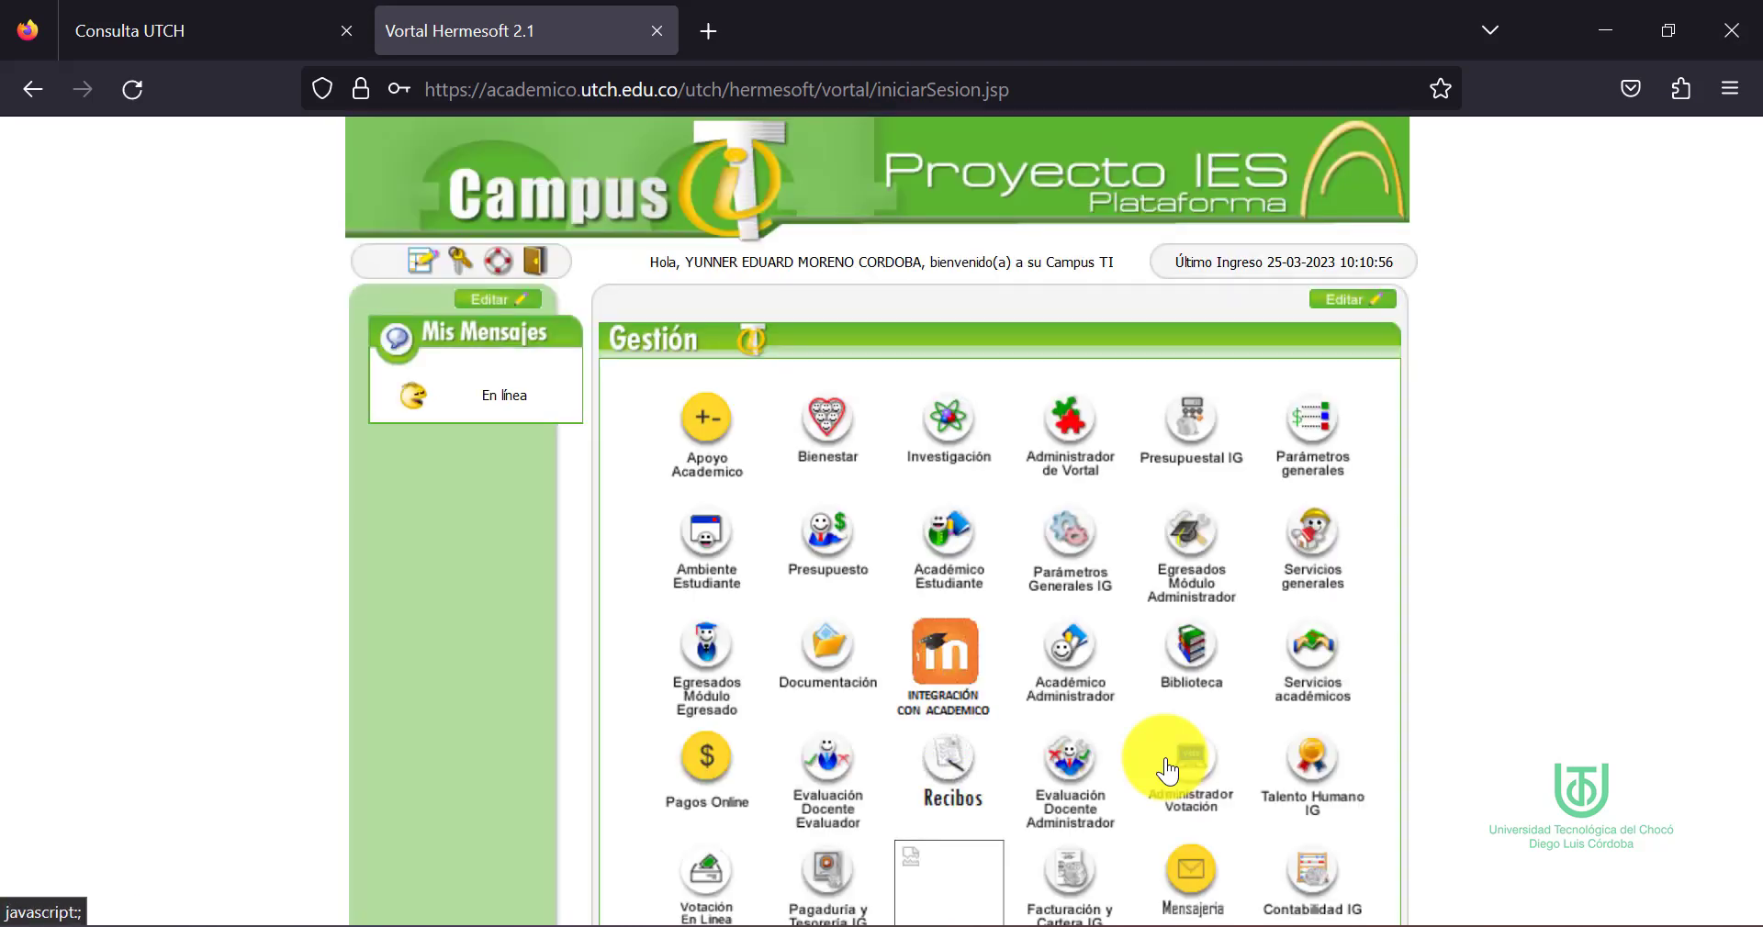
# Find the Presupuestal IG module in the Gestión grid and launch it
pyautogui.scroll(-2, 1168, 772)
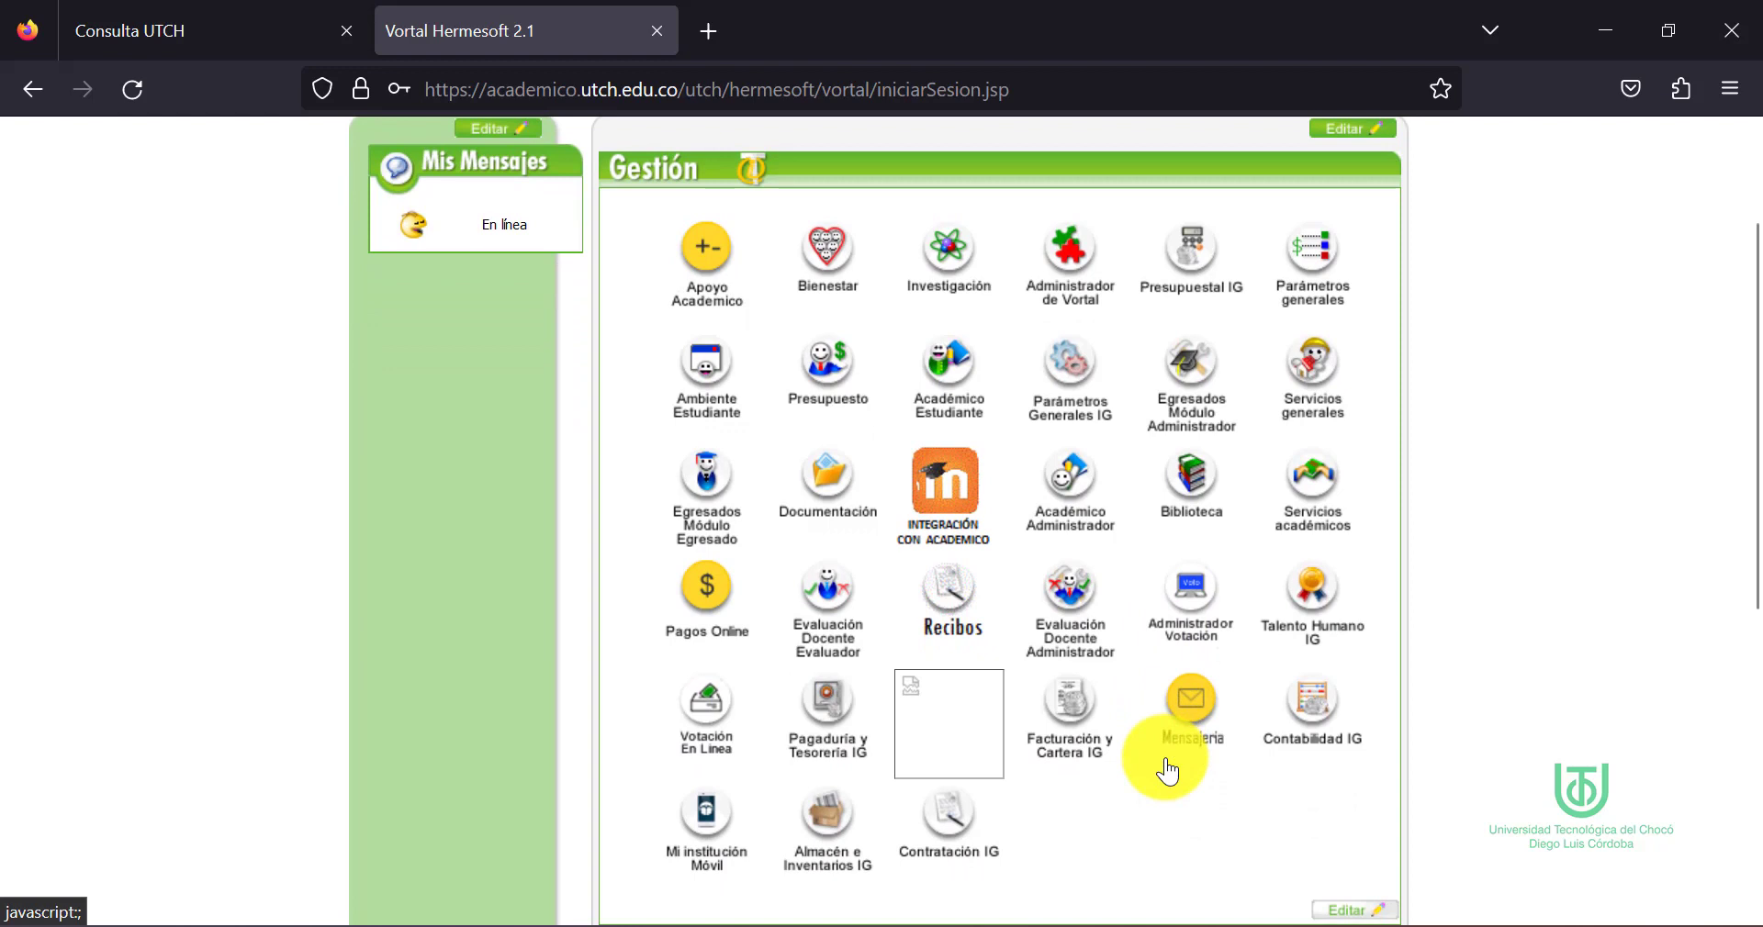
pyautogui.scroll(-1, 1168, 771)
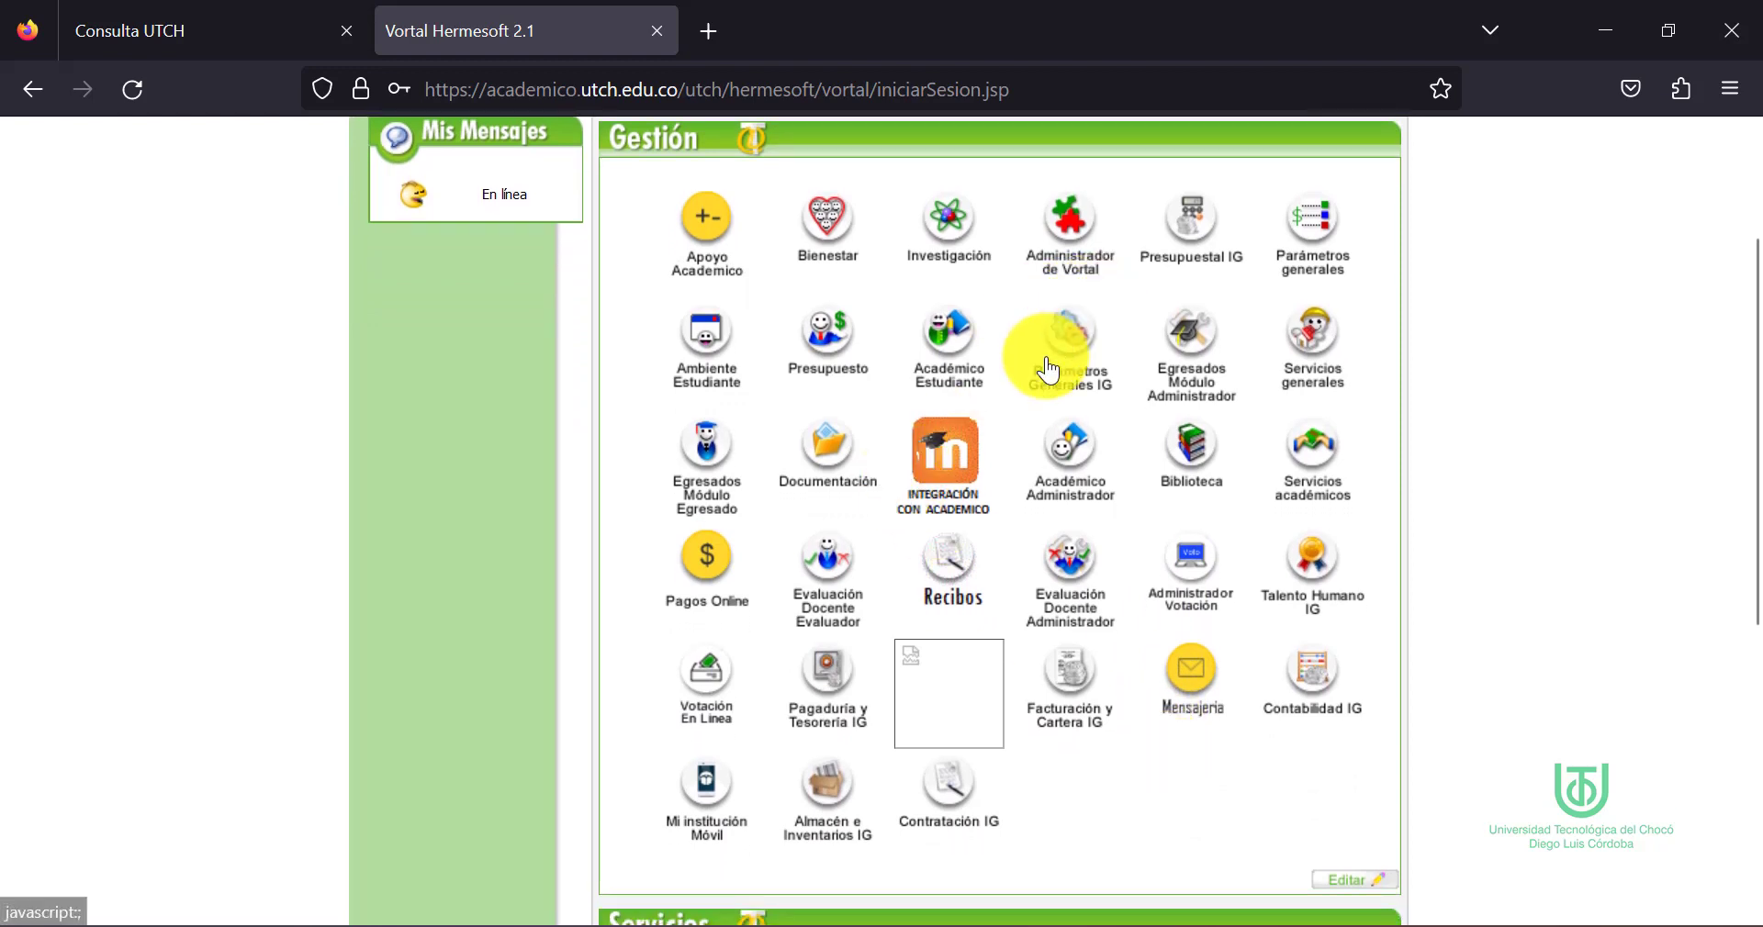
pyautogui.scroll(2, 1047, 361)
pyautogui.click(1194, 404)
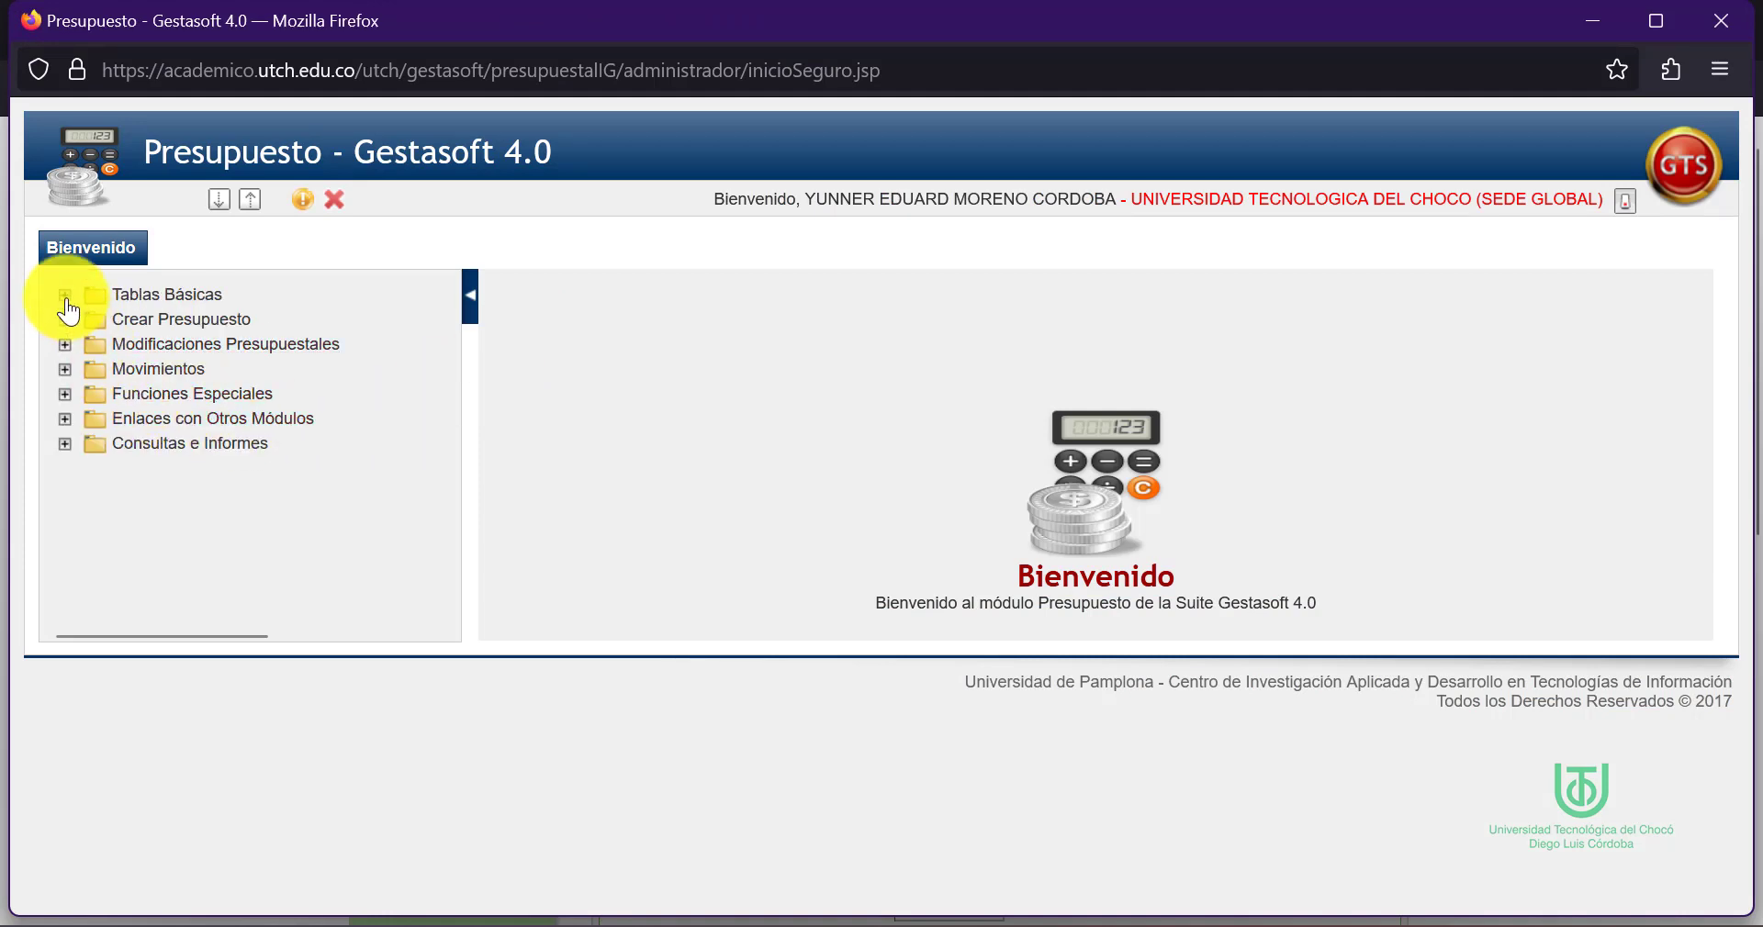
# Open the Alerta table under Tablas Básicas in the Presupuesto menu tree
pyautogui.click(65, 298)
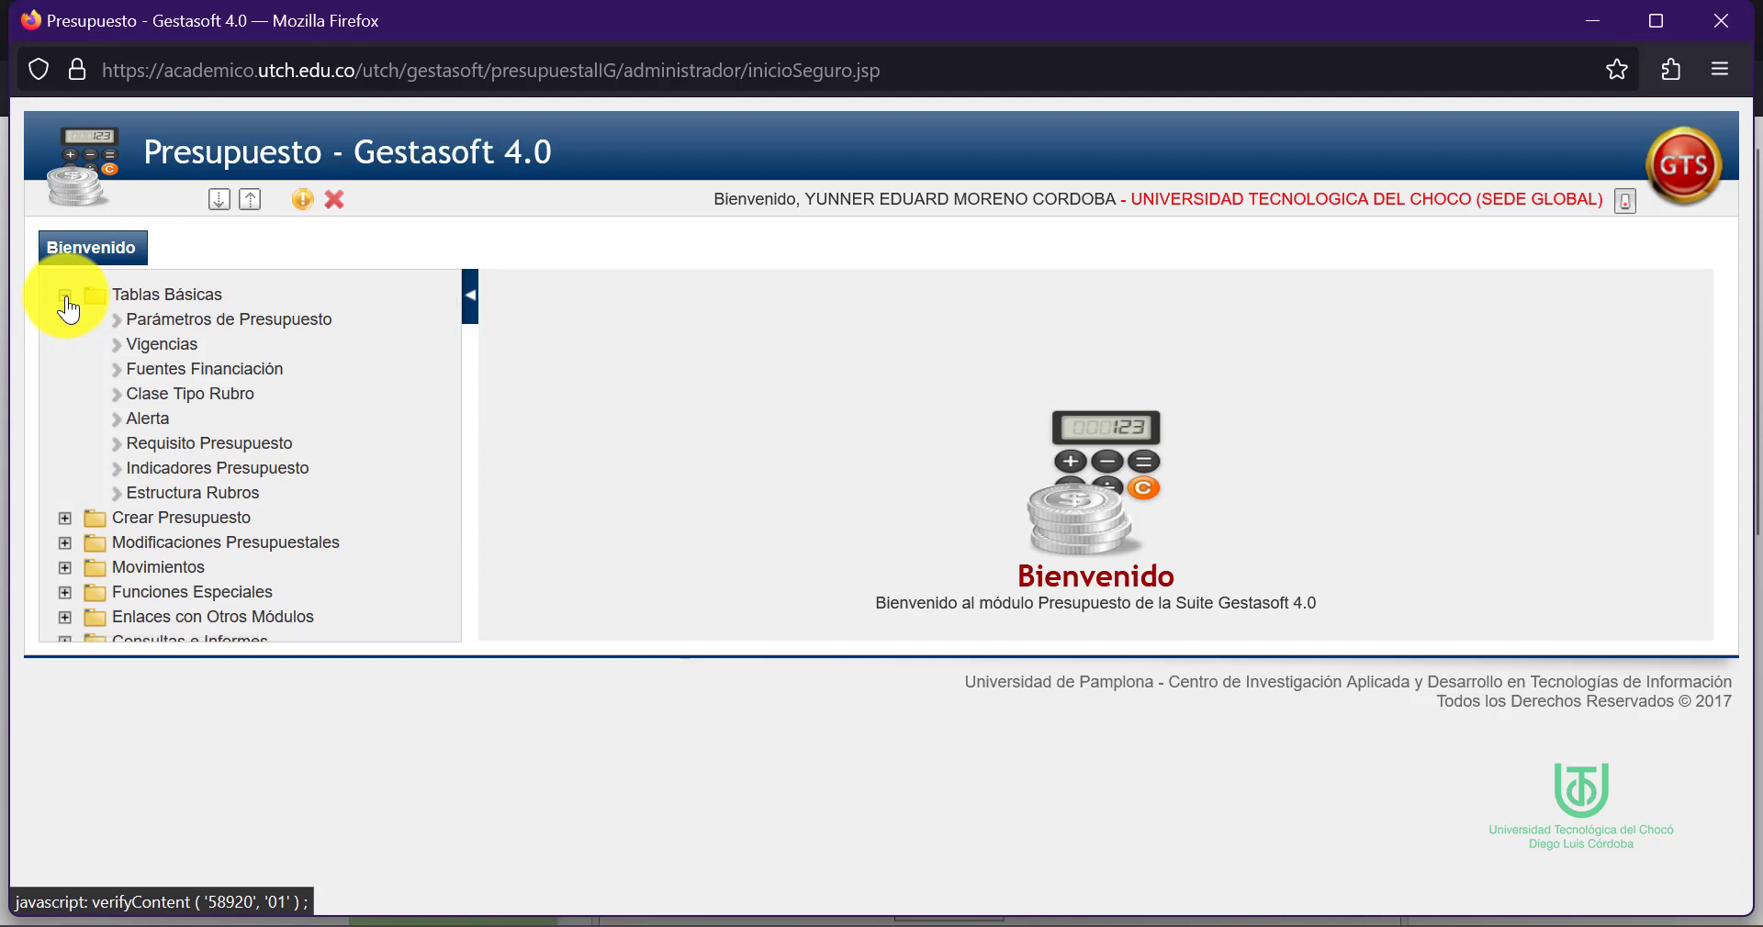
pyautogui.click(158, 424)
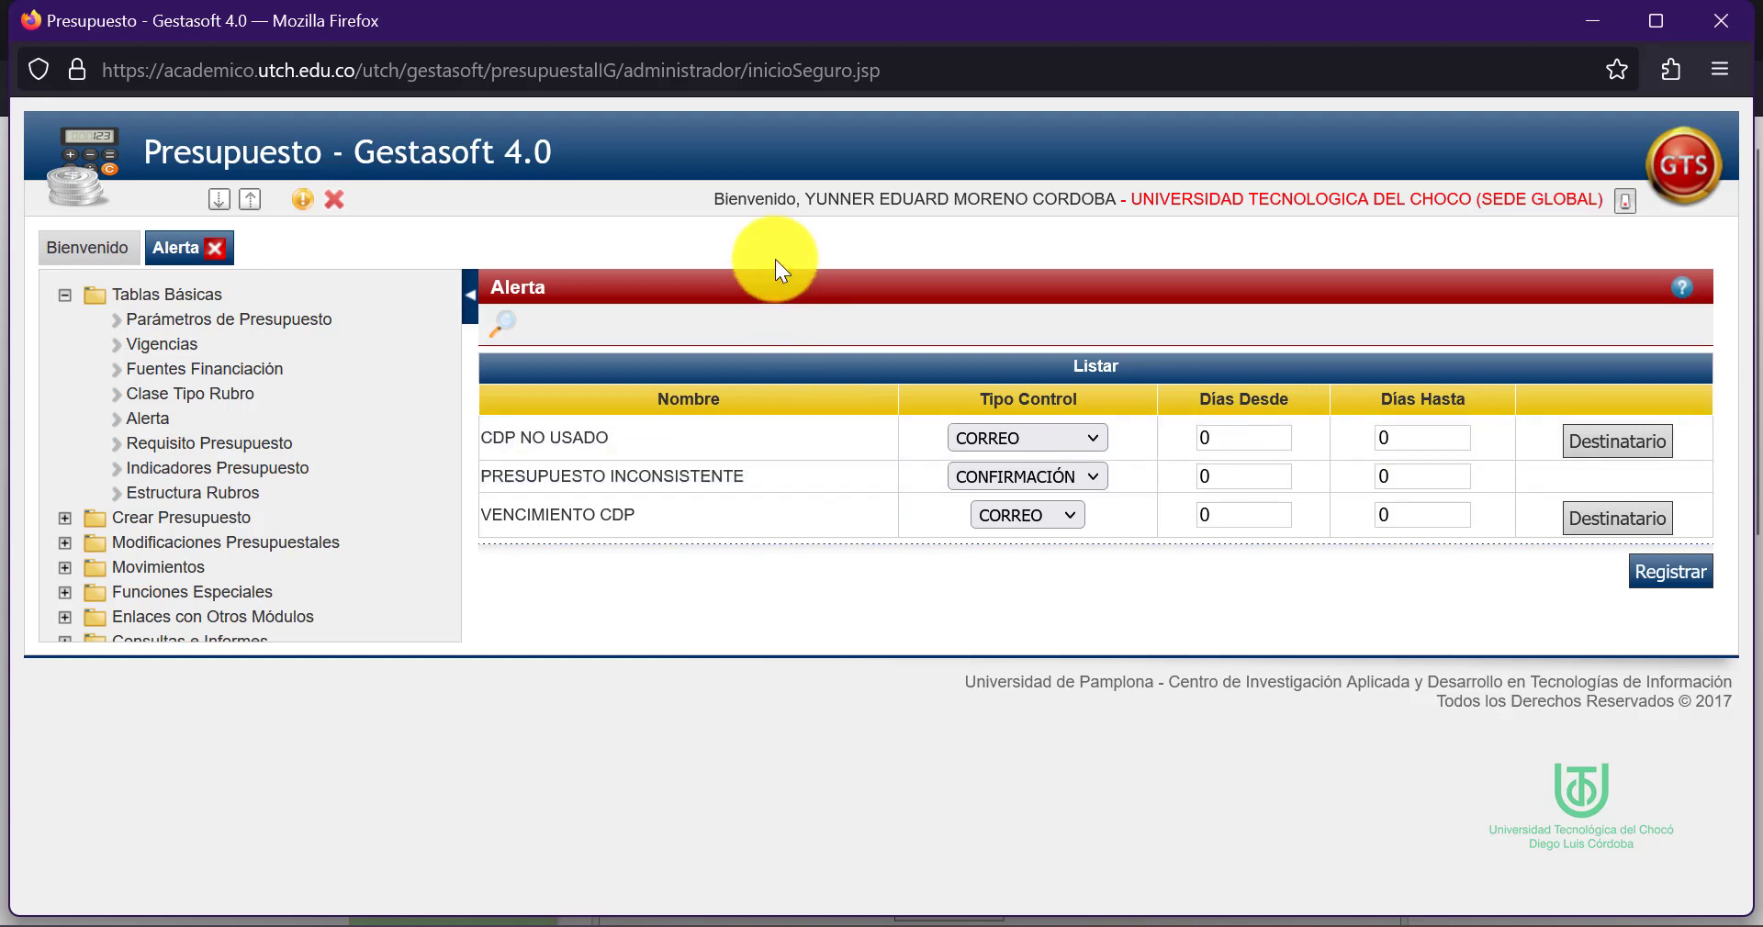
pyautogui.hotkey('alt', 'Tab')
# Browse OneDrive to 04 - Gestion Institucional > 0405 - Suite Academusoft > Financiera > Presupuesto and open F-GINF-18
pyautogui.click(580, 687)
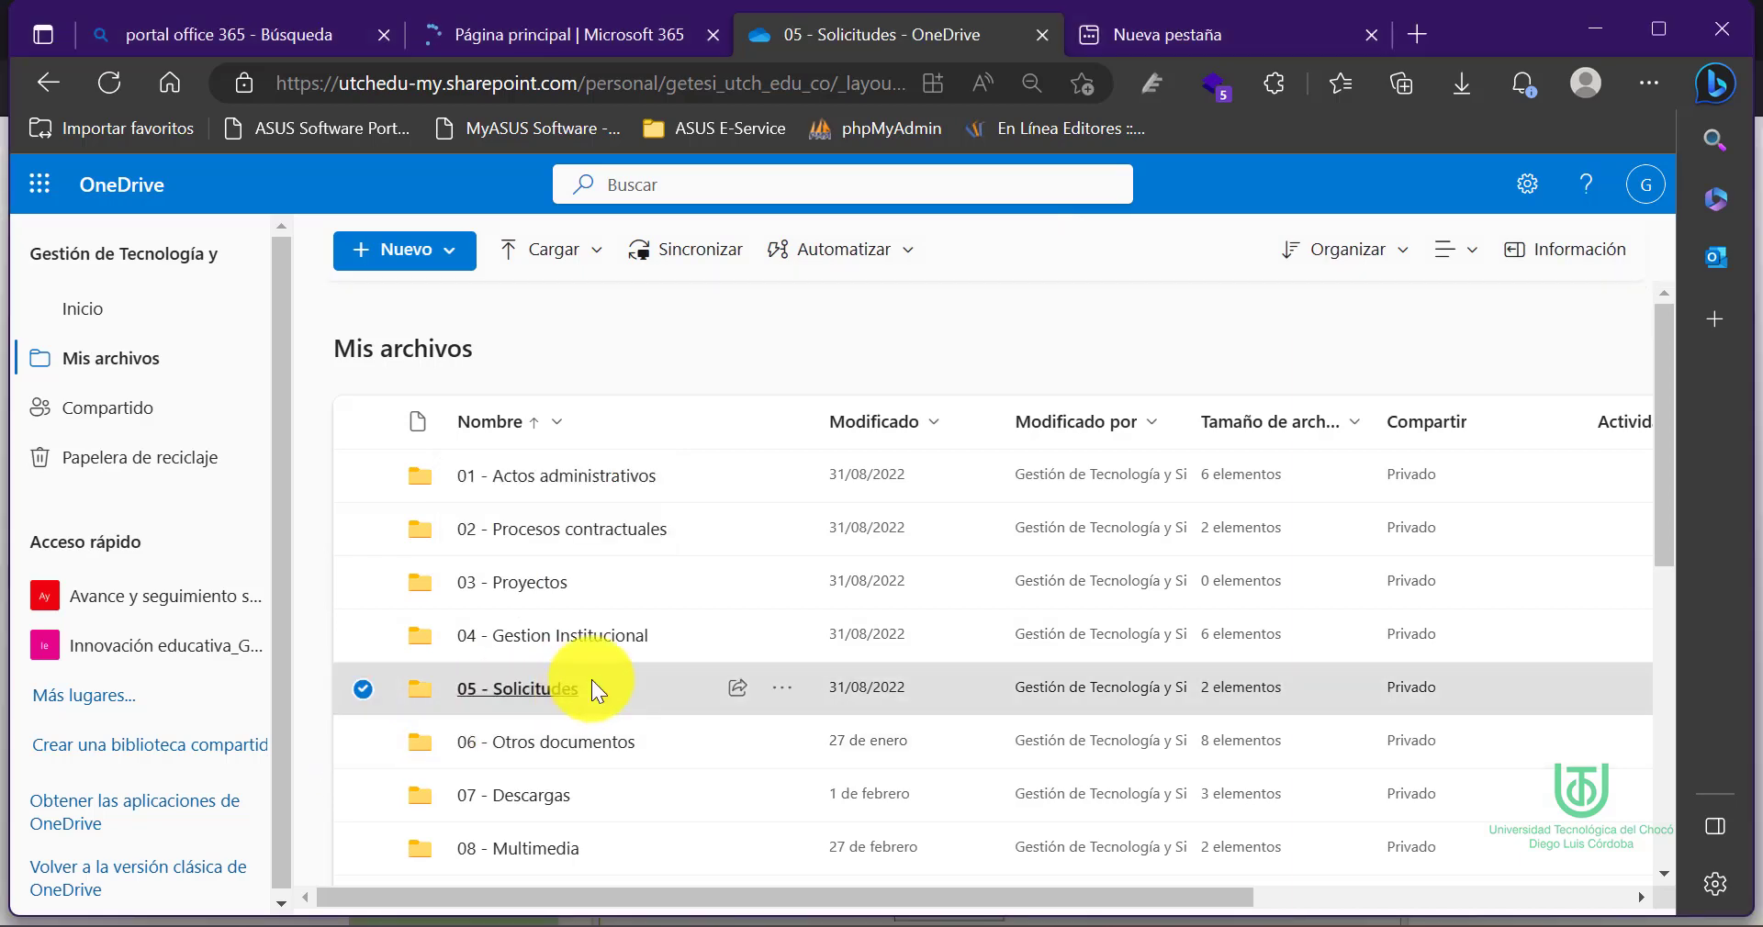
pyautogui.click(420, 346)
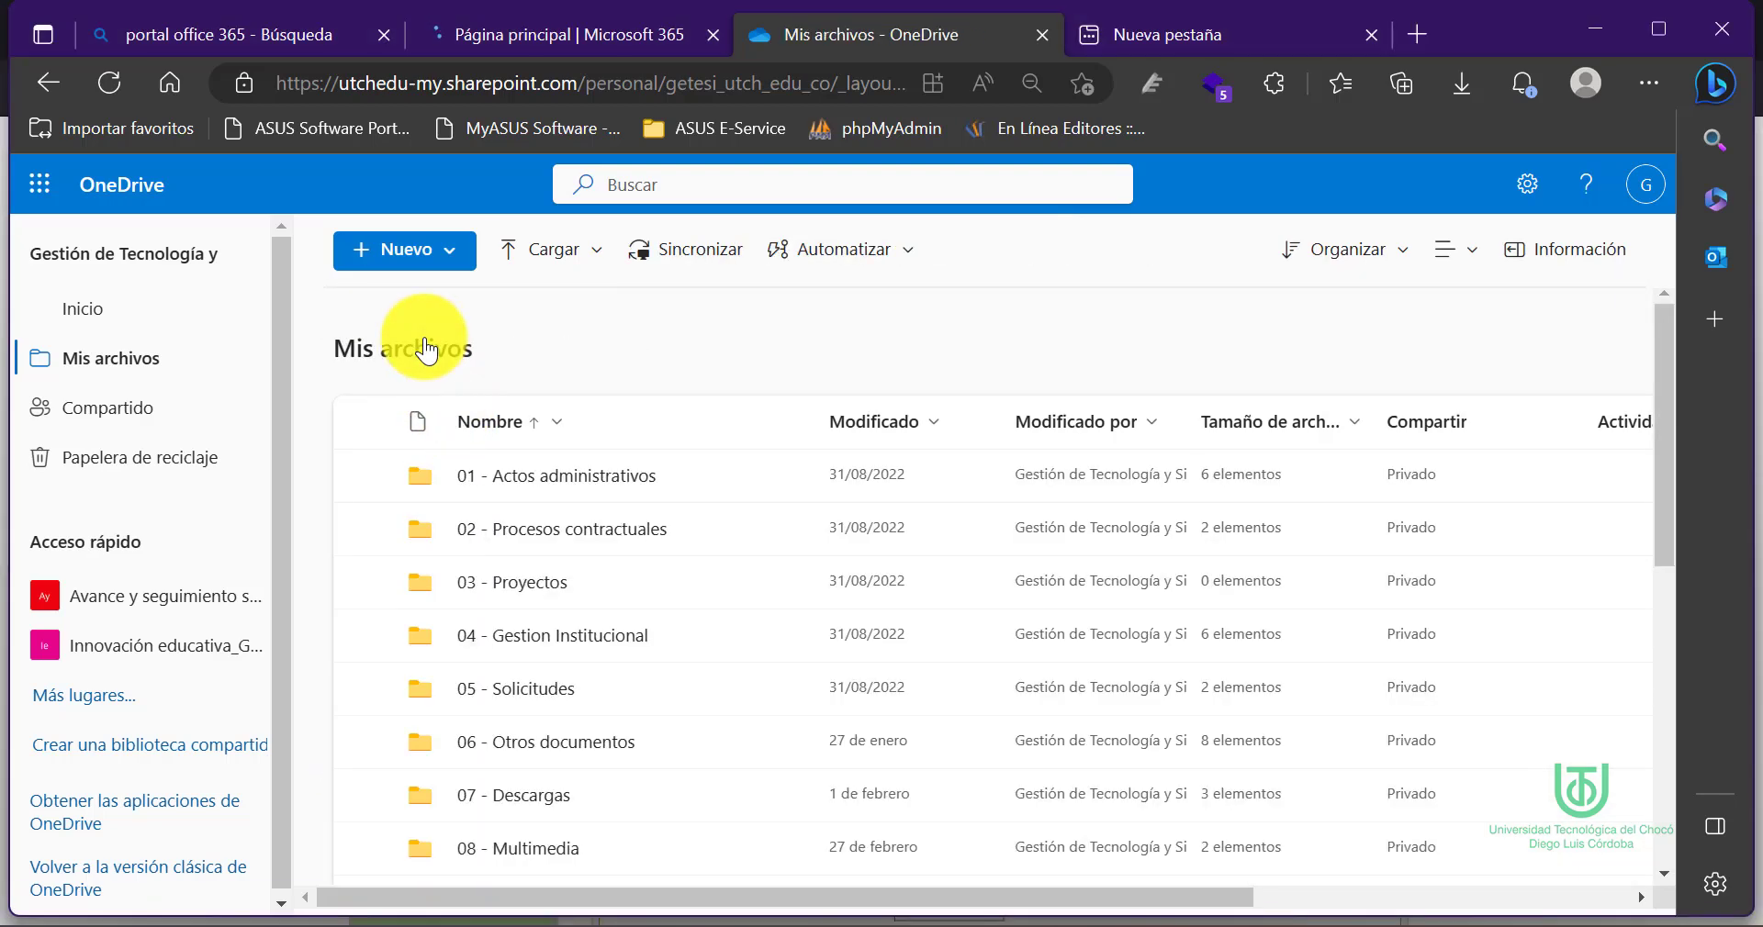
pyautogui.click(581, 638)
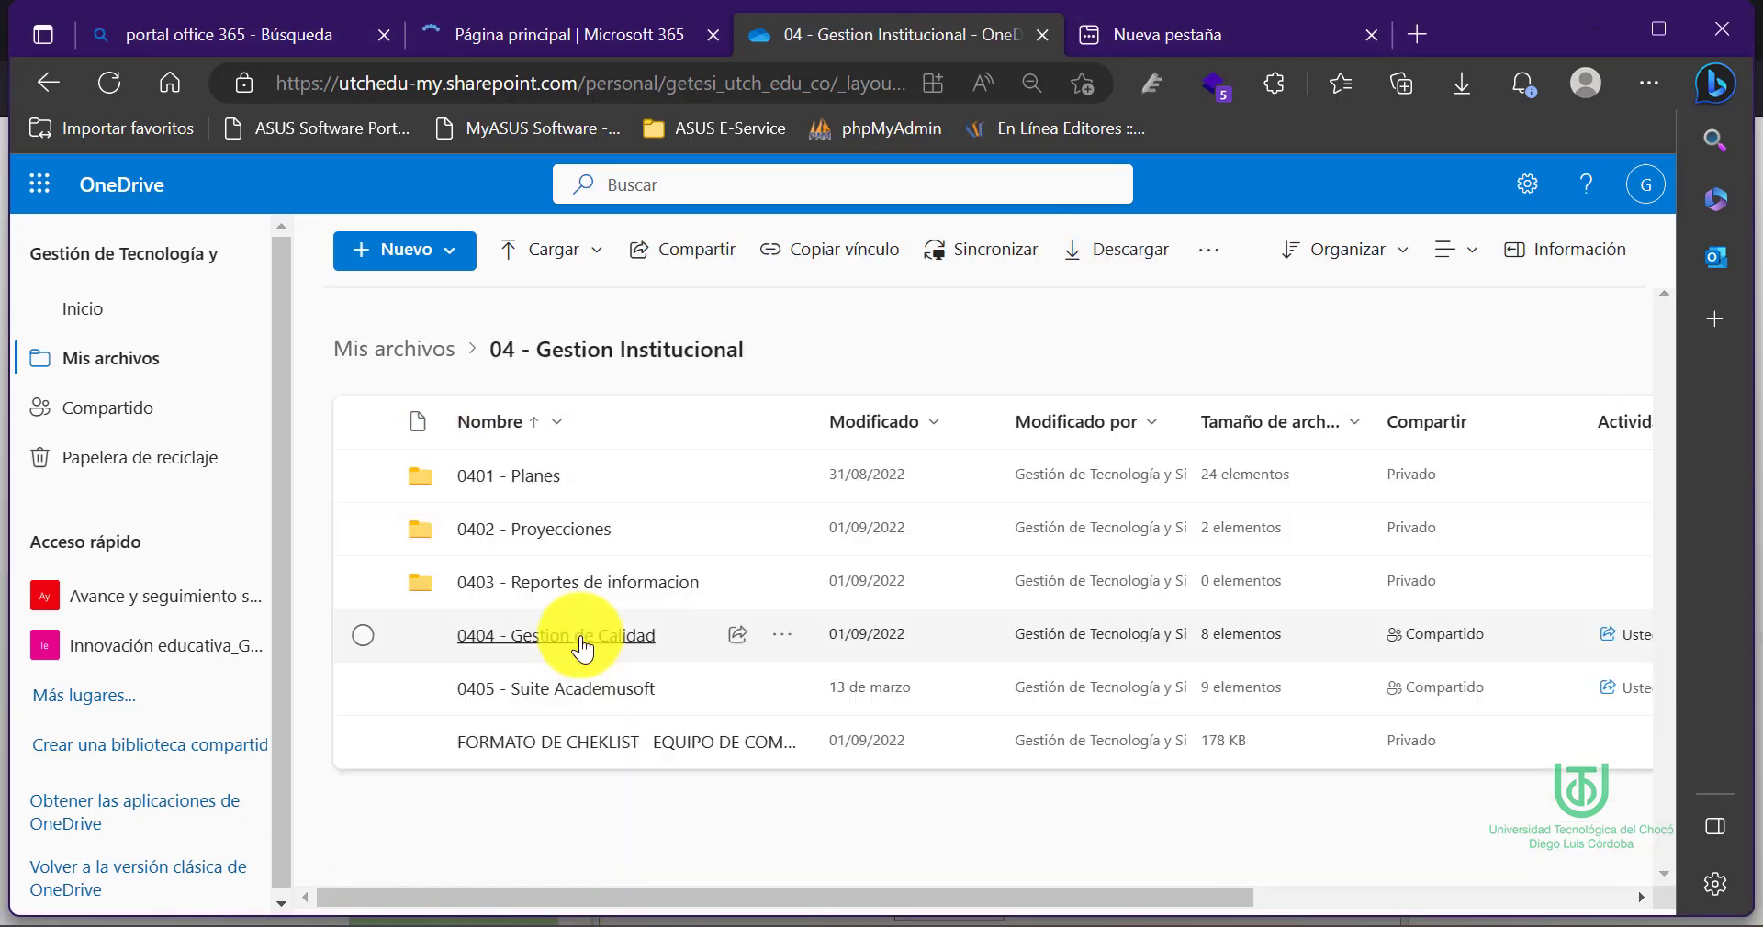
pyautogui.click(586, 690)
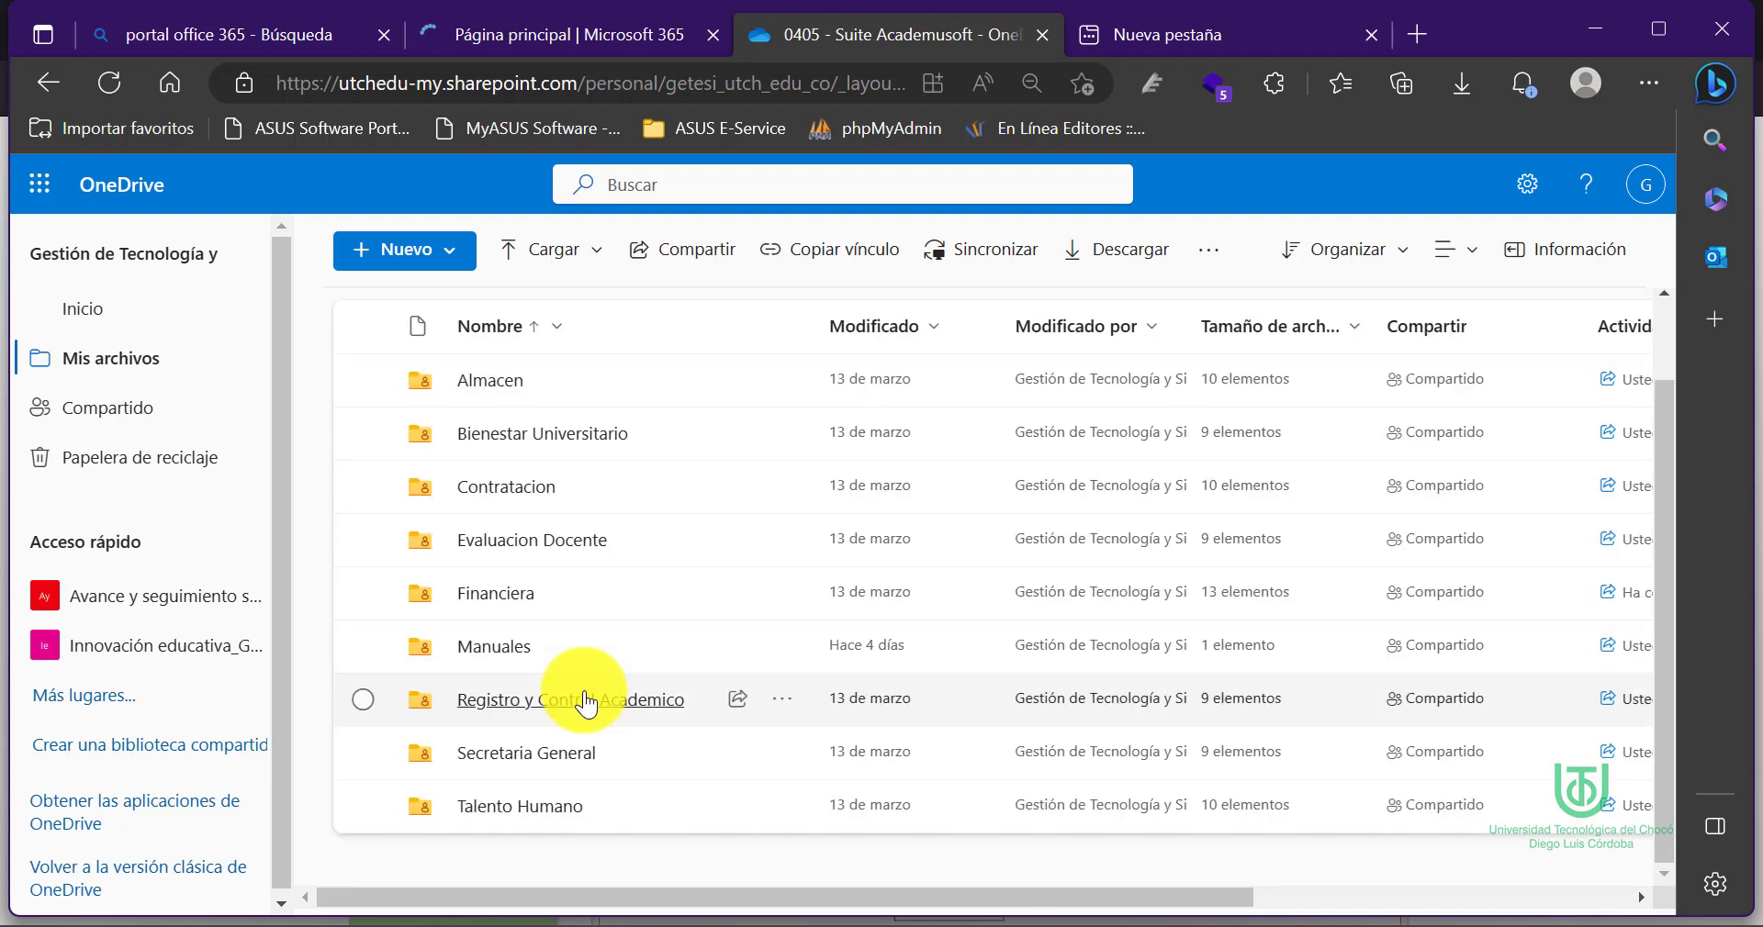
pyautogui.click(491, 597)
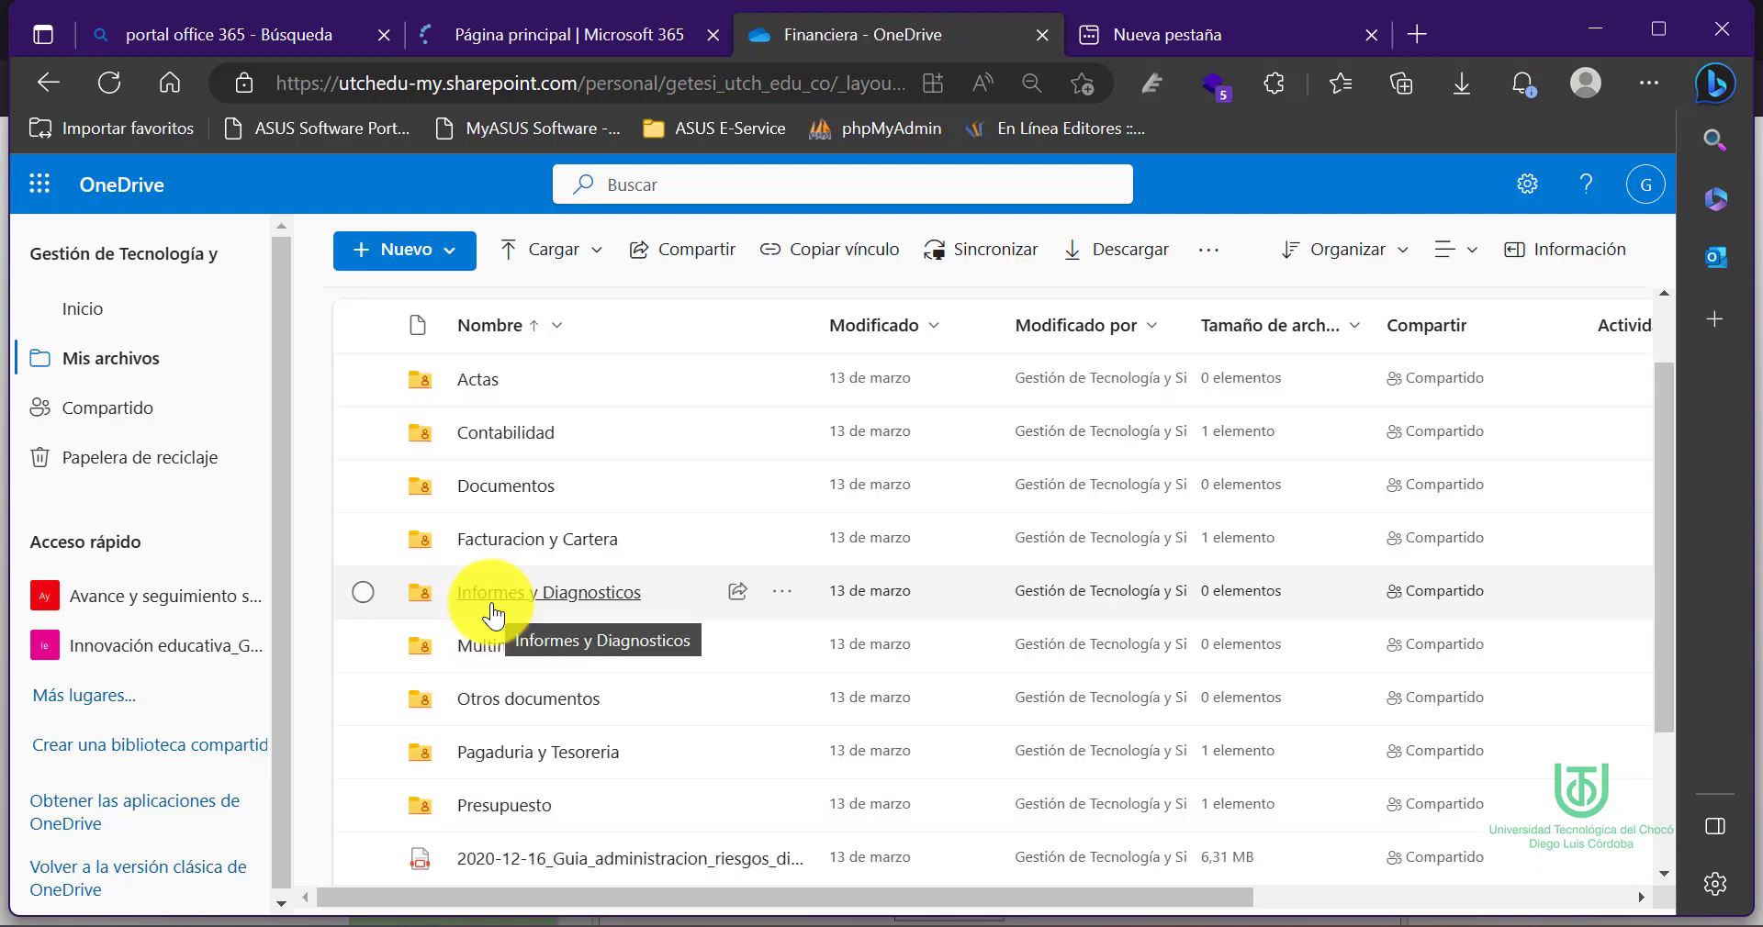
pyautogui.click(504, 805)
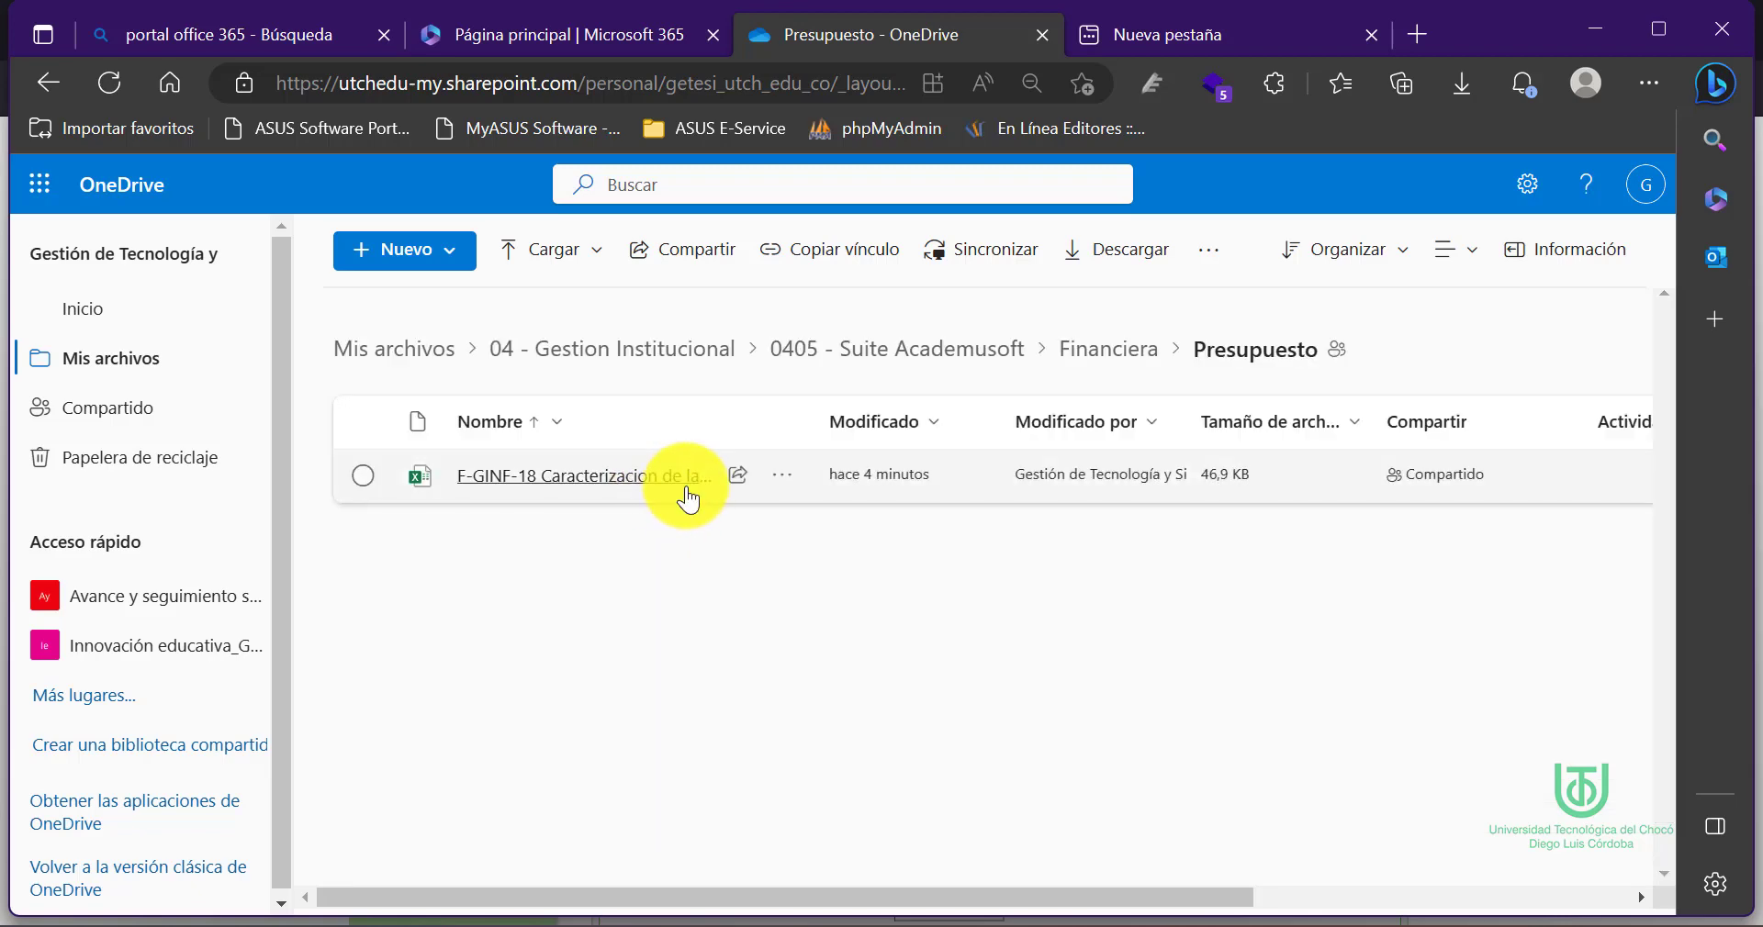
pyautogui.click(657, 498)
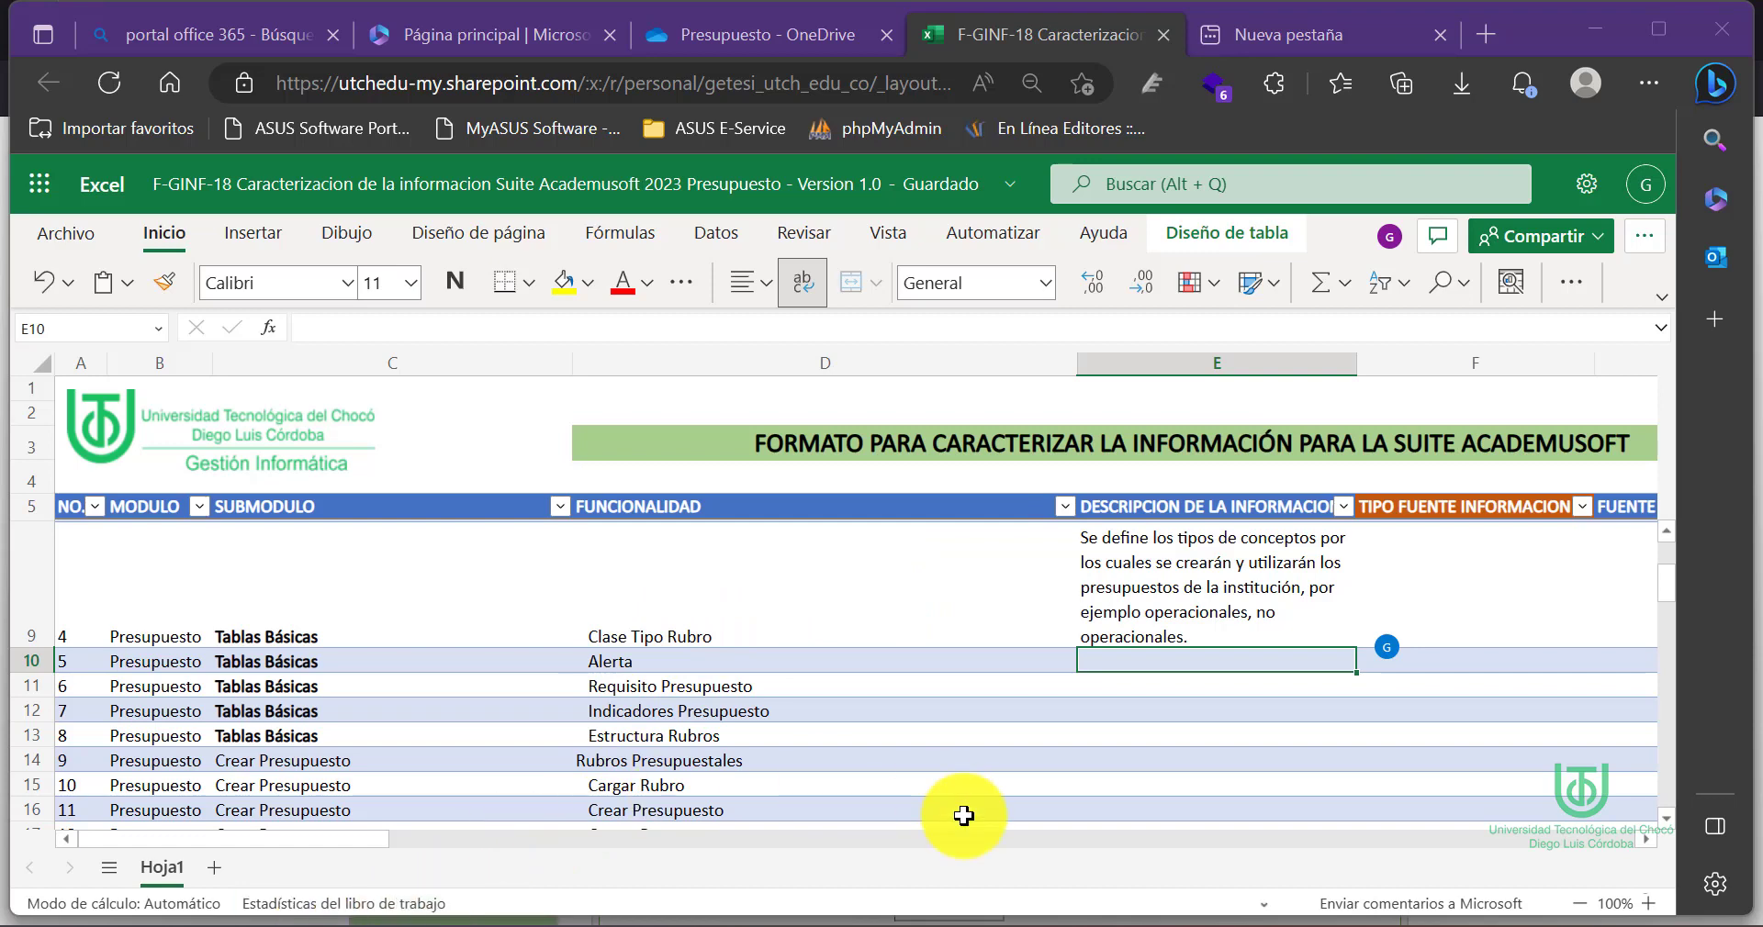
# In Gestasoft, review CDP NO USADO's Tipo Control options and its recipients panel
pyautogui.moveTo(918, 916)
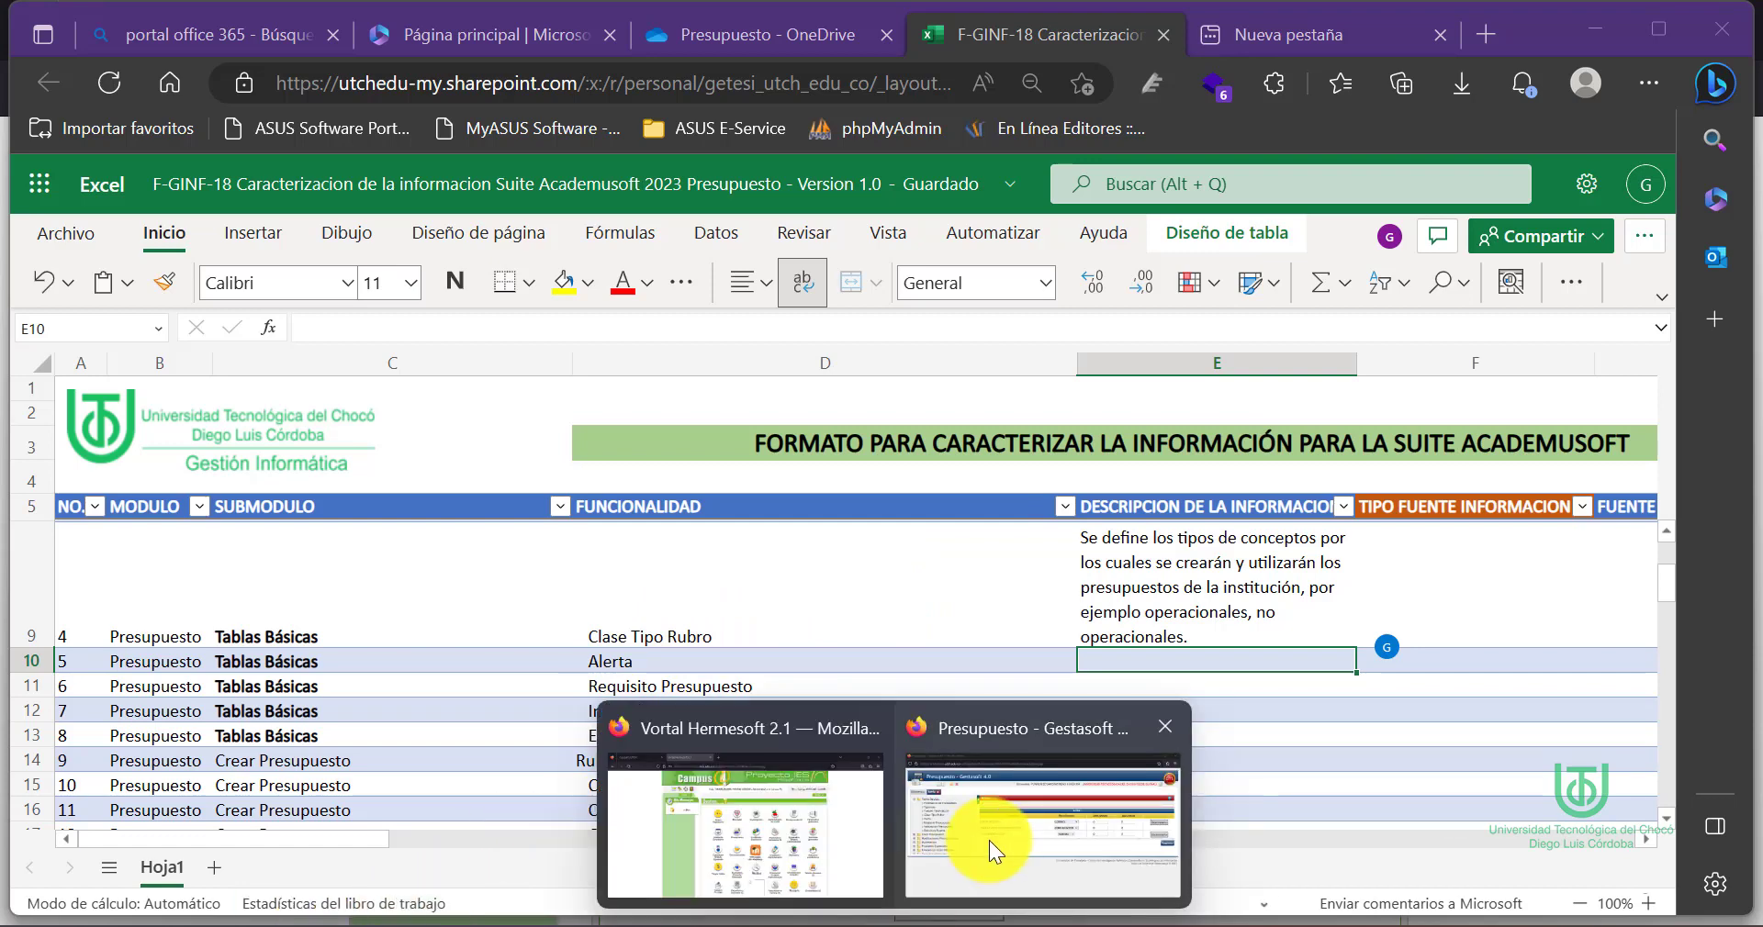
pyautogui.click(990, 840)
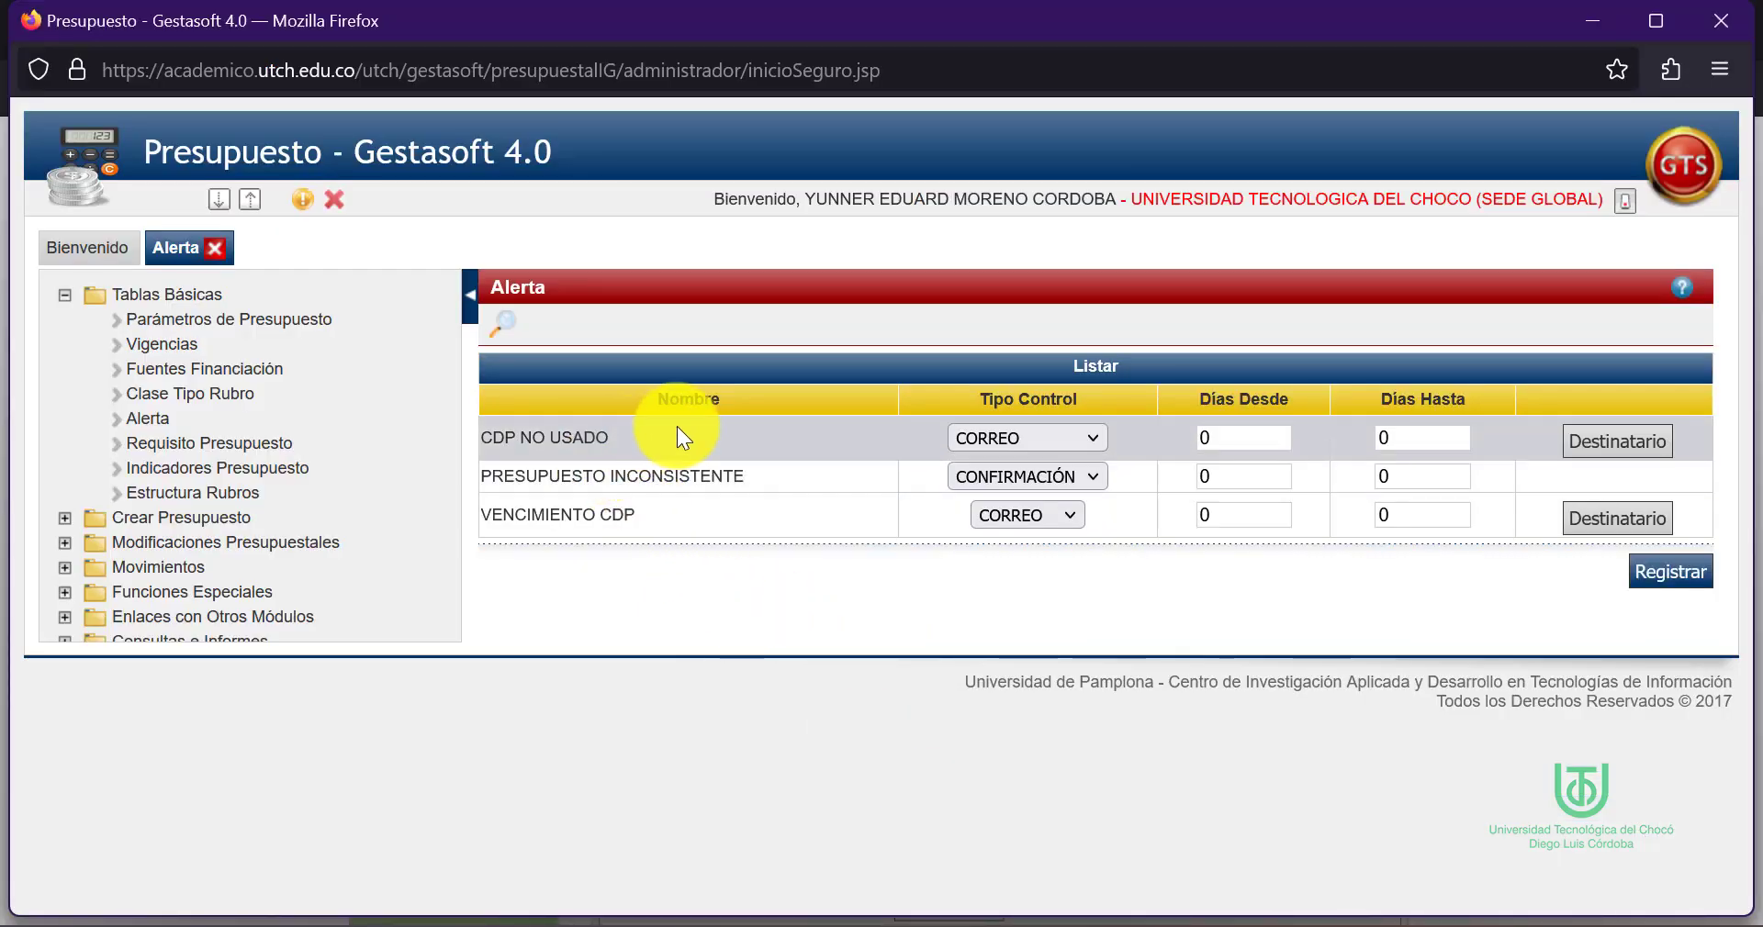
pyautogui.click(1079, 442)
pyautogui.click(1080, 442)
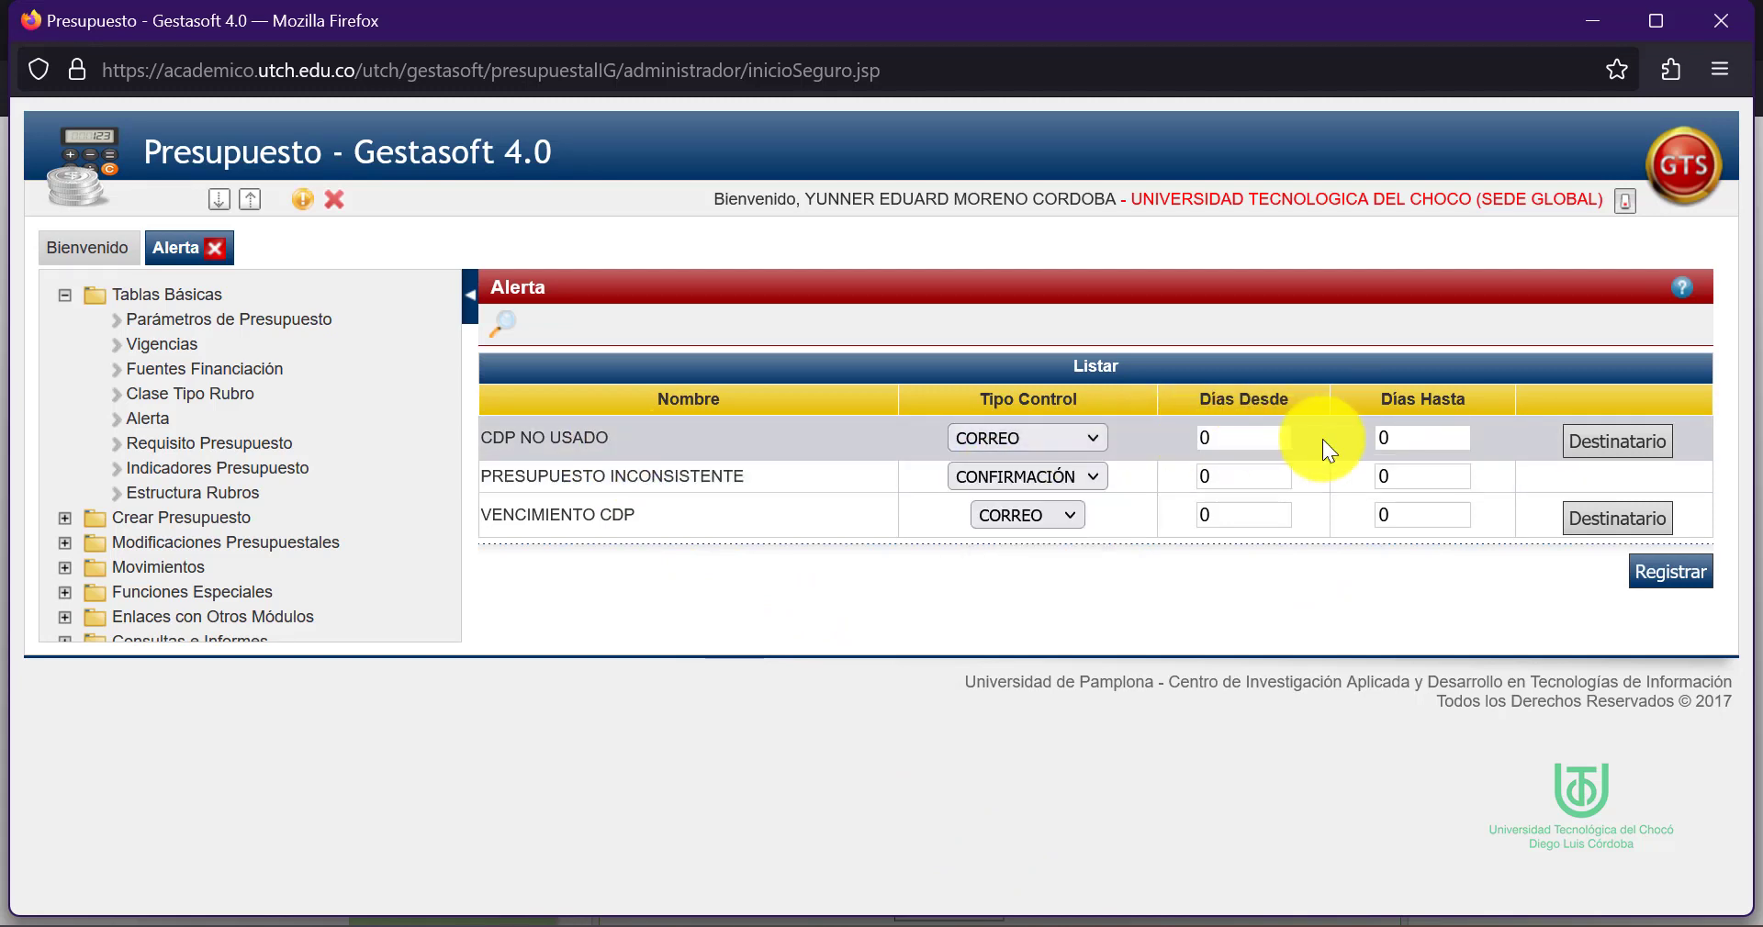
pyautogui.click(1620, 442)
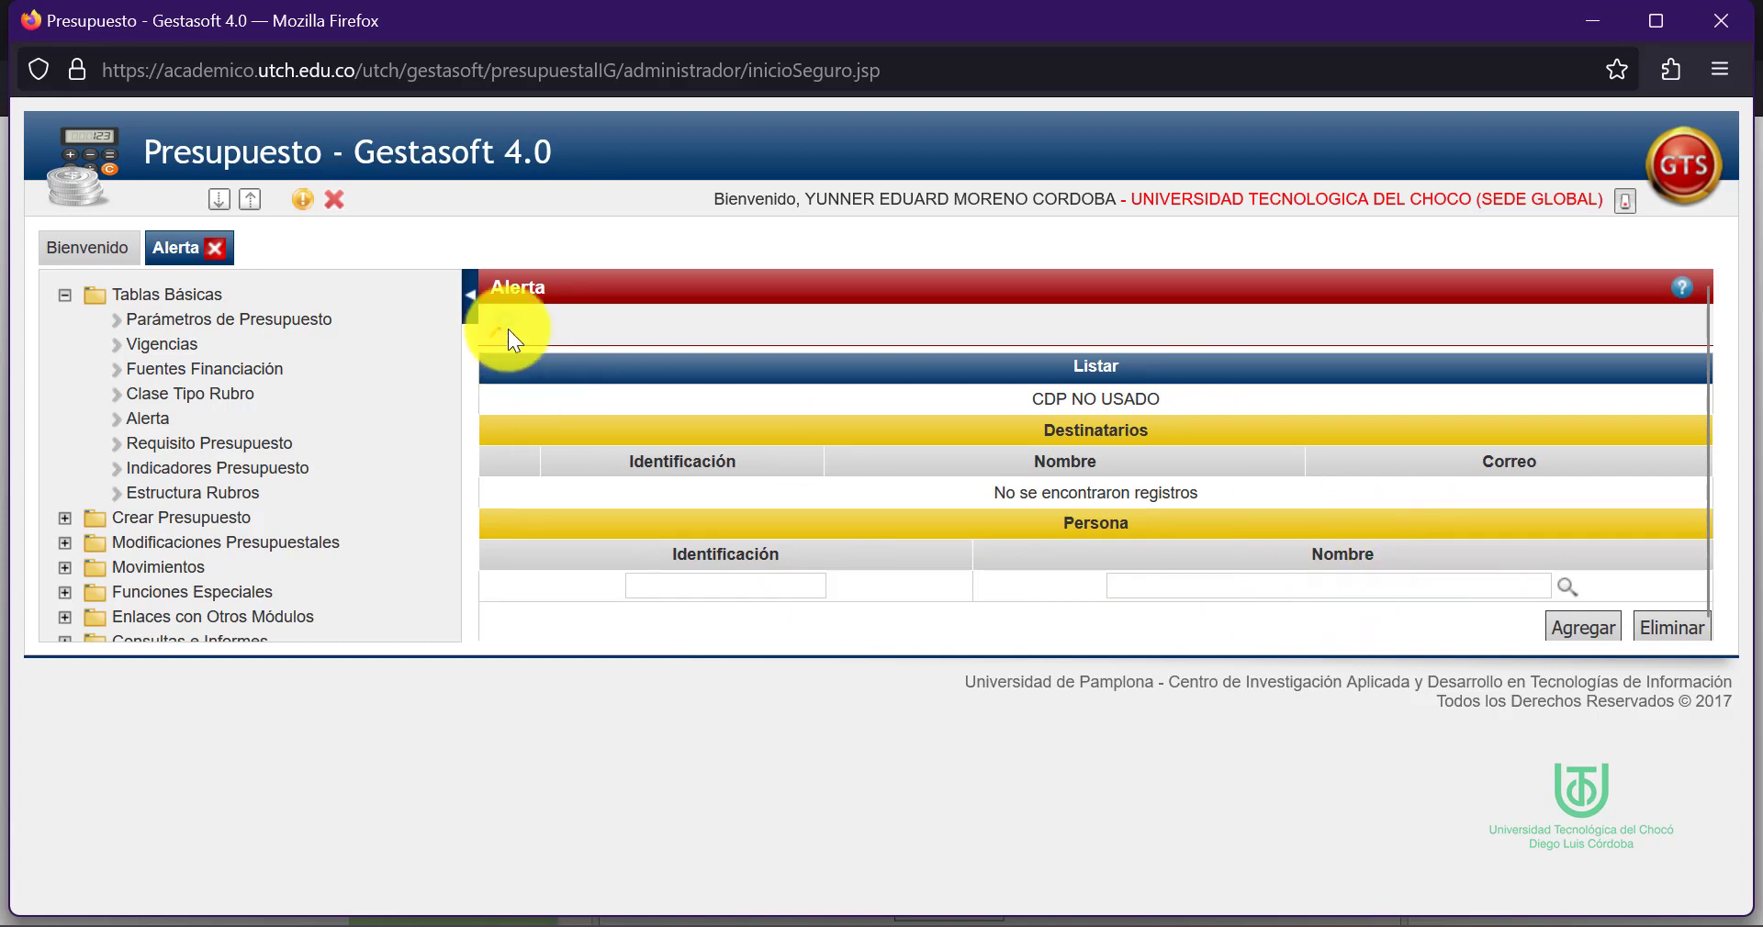
# Close the Alerta page and reopen Alerta from the navigation tree
pyautogui.click(471, 292)
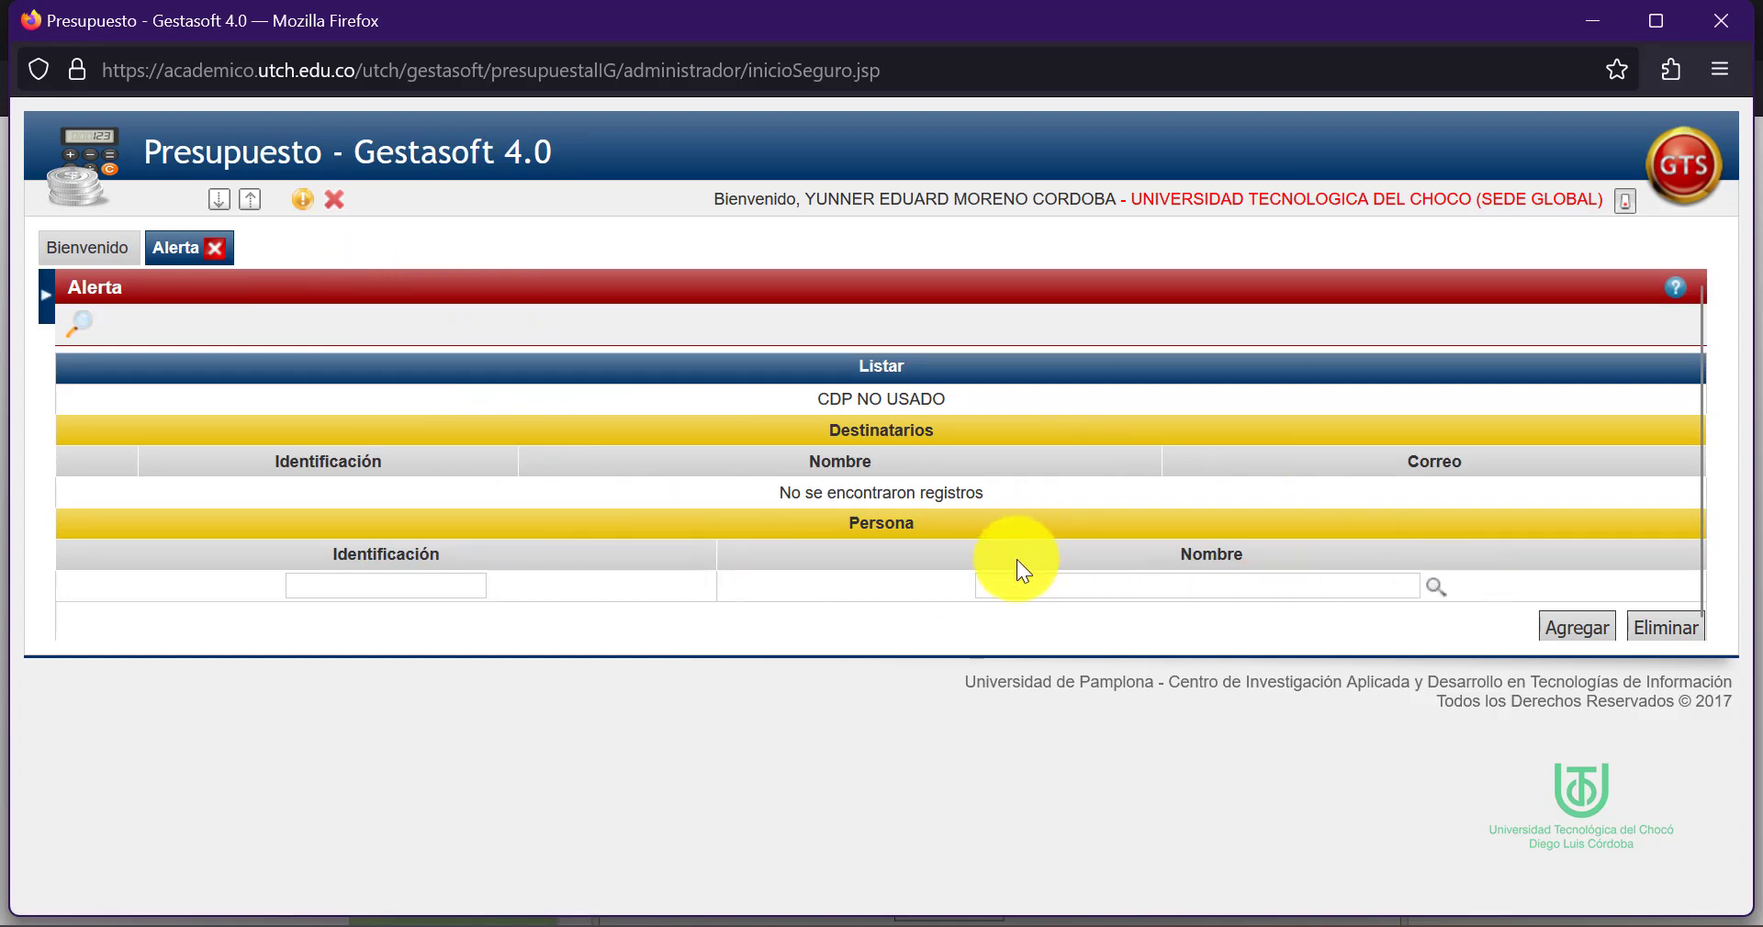
pyautogui.click(216, 248)
pyautogui.click(45, 305)
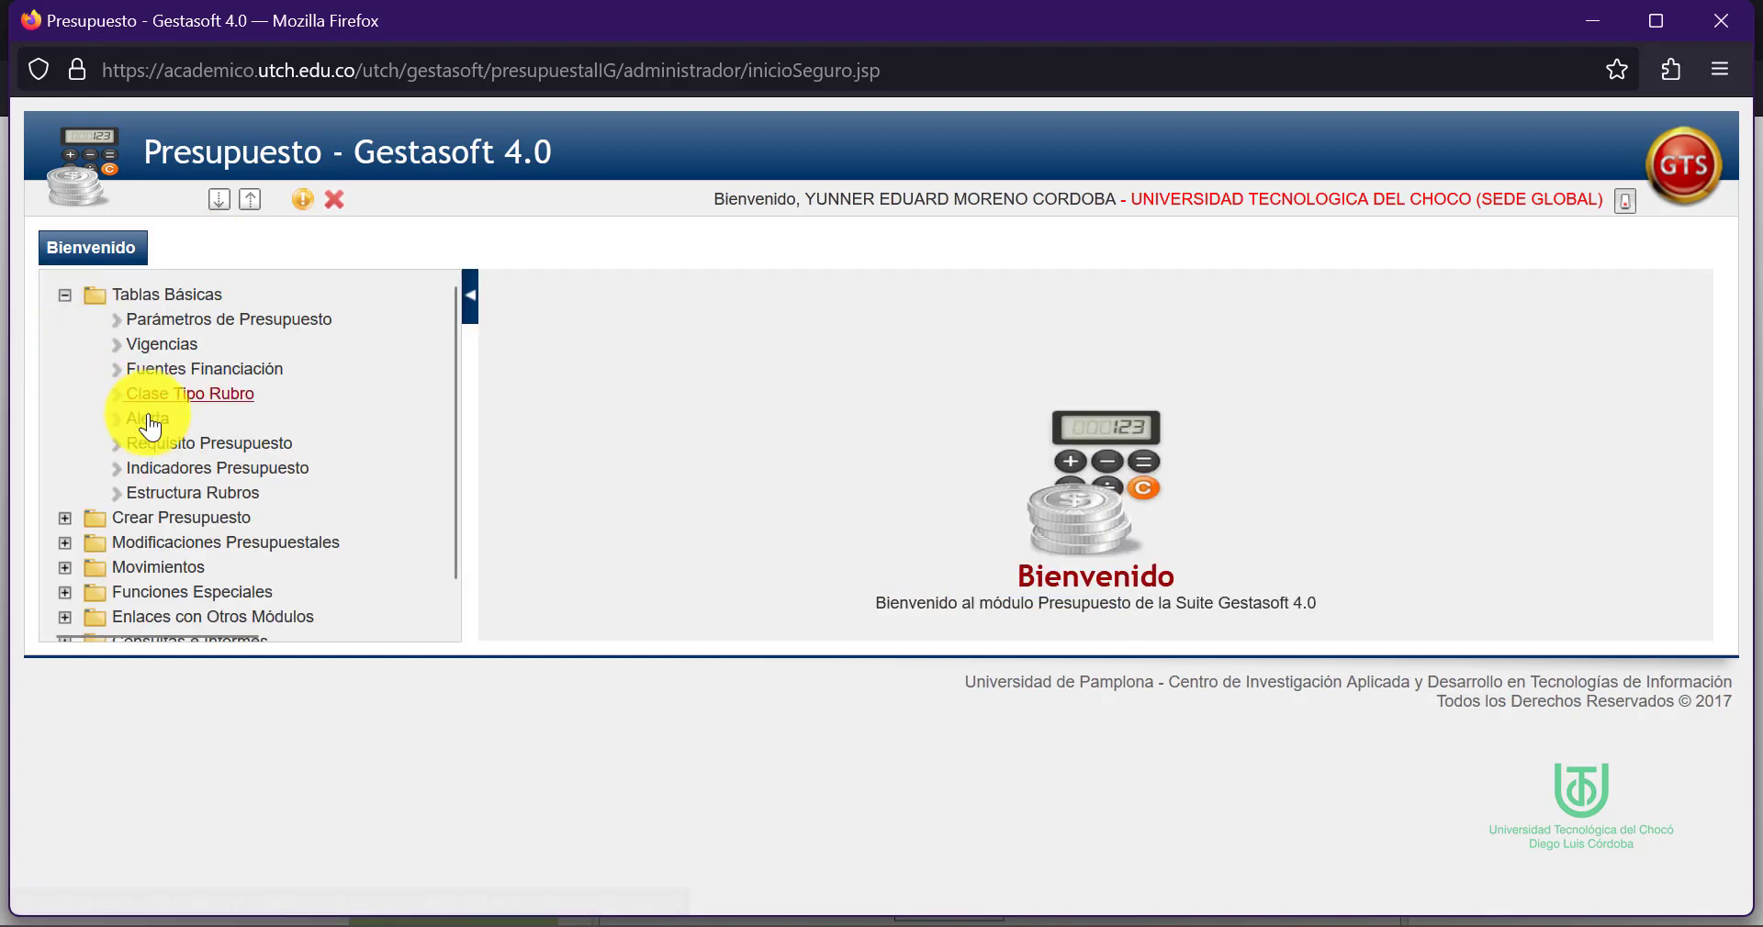
pyautogui.click(148, 425)
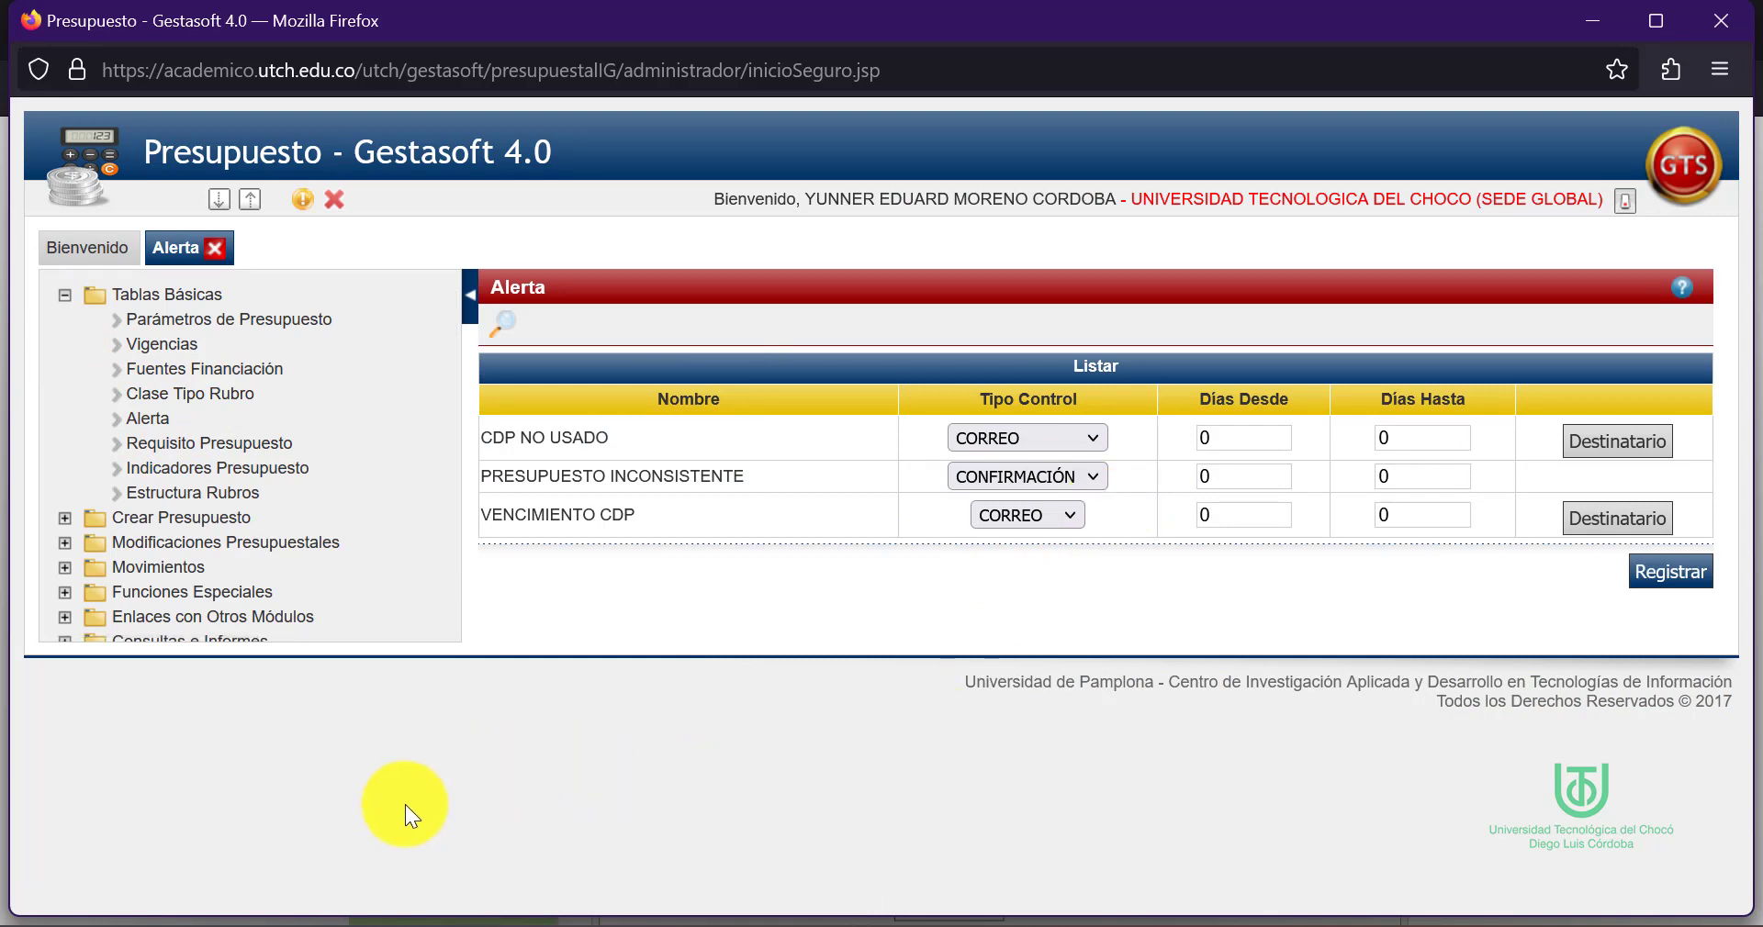
# Paste the Alerta description into E10 and wrap it so the whole sentence shows
pyautogui.hotkey('alt', 'Tab')
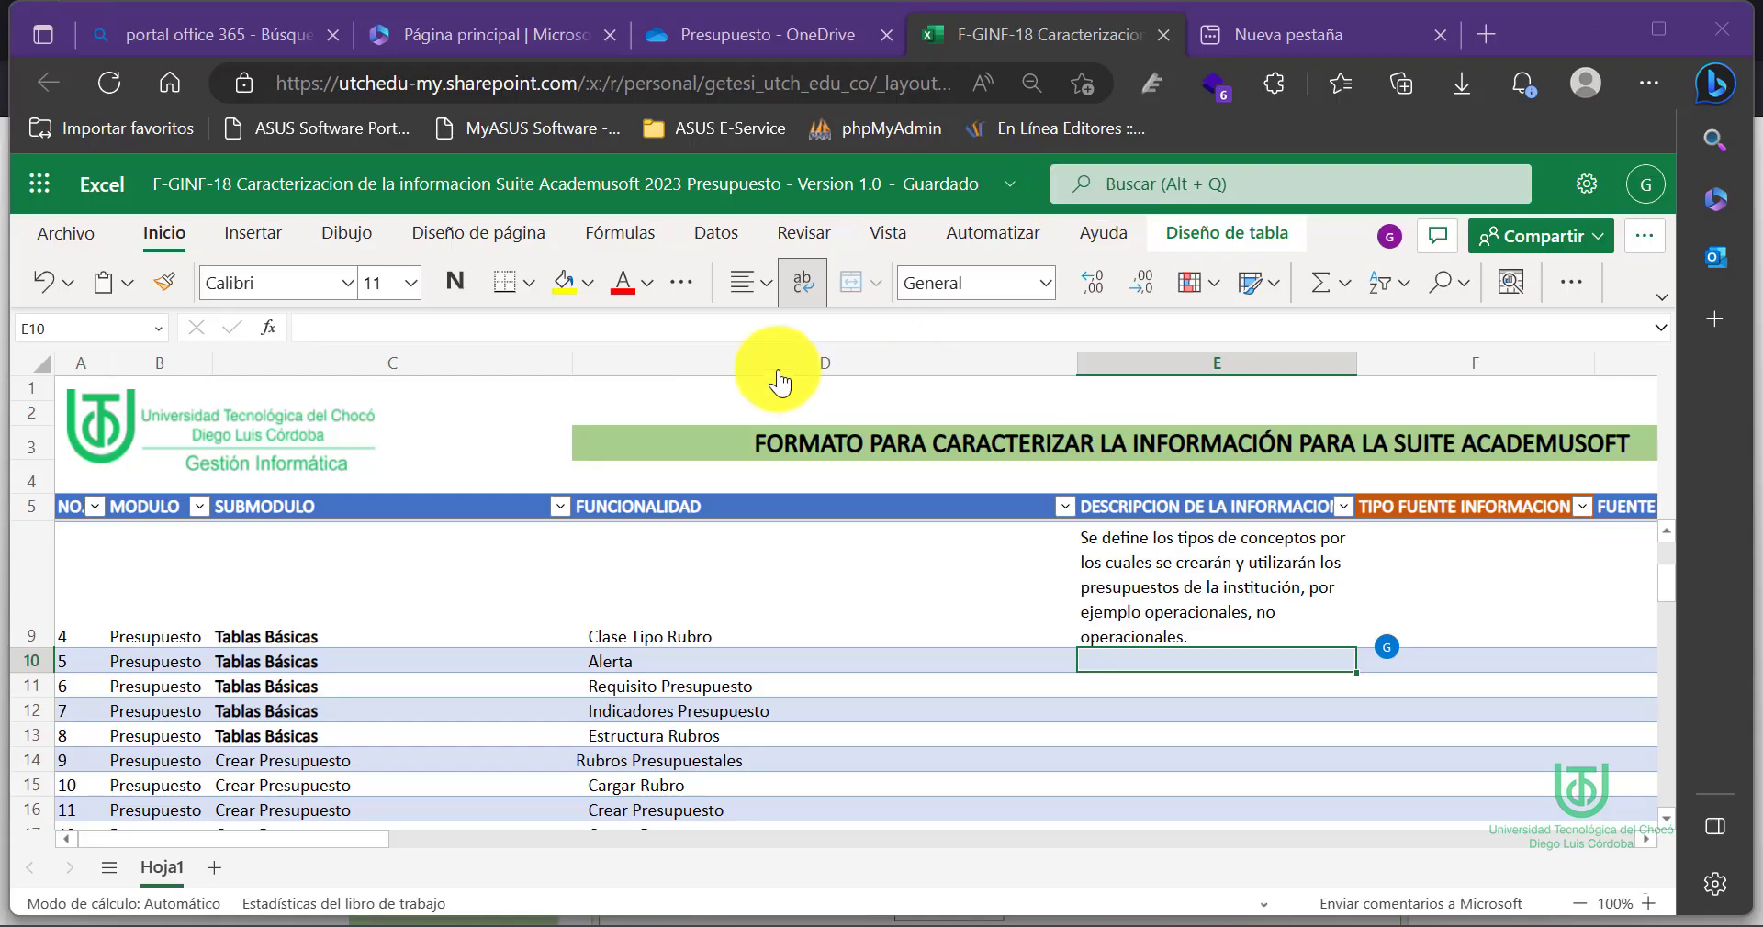
pyautogui.click(510, 319)
pyautogui.write('Se define la manera como se van a notificar eventos como CDP no usado, presupuesto inconsistente, vencimiento CDP, entre otros.')
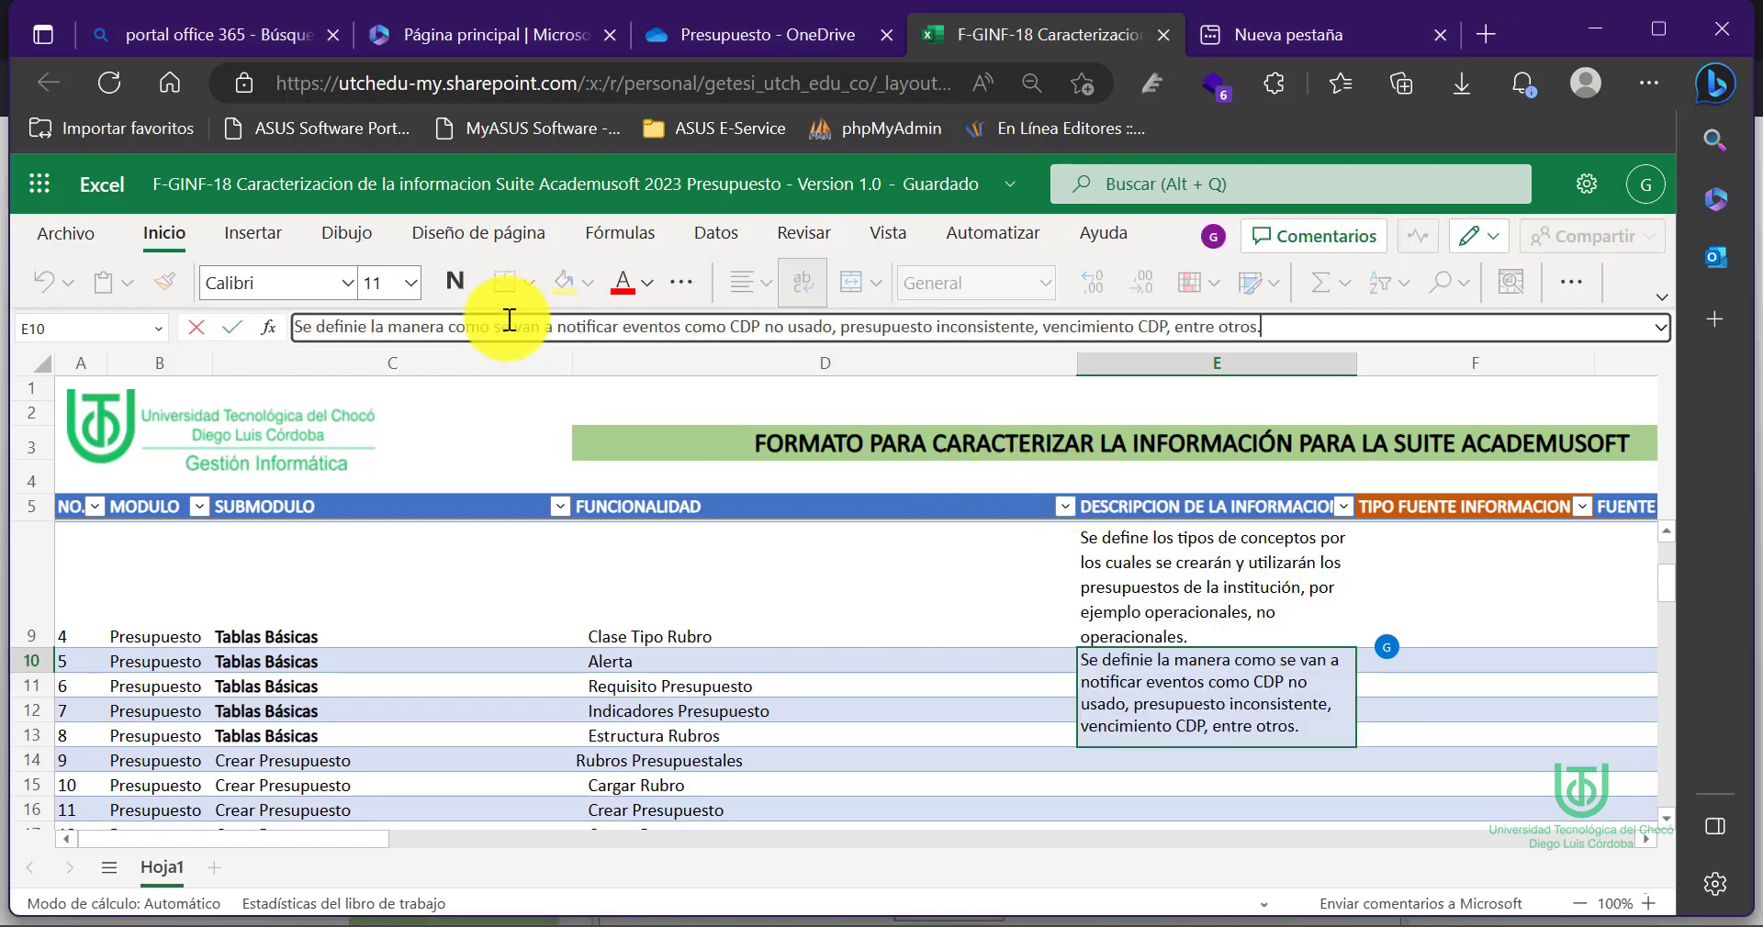
pyautogui.click(834, 665)
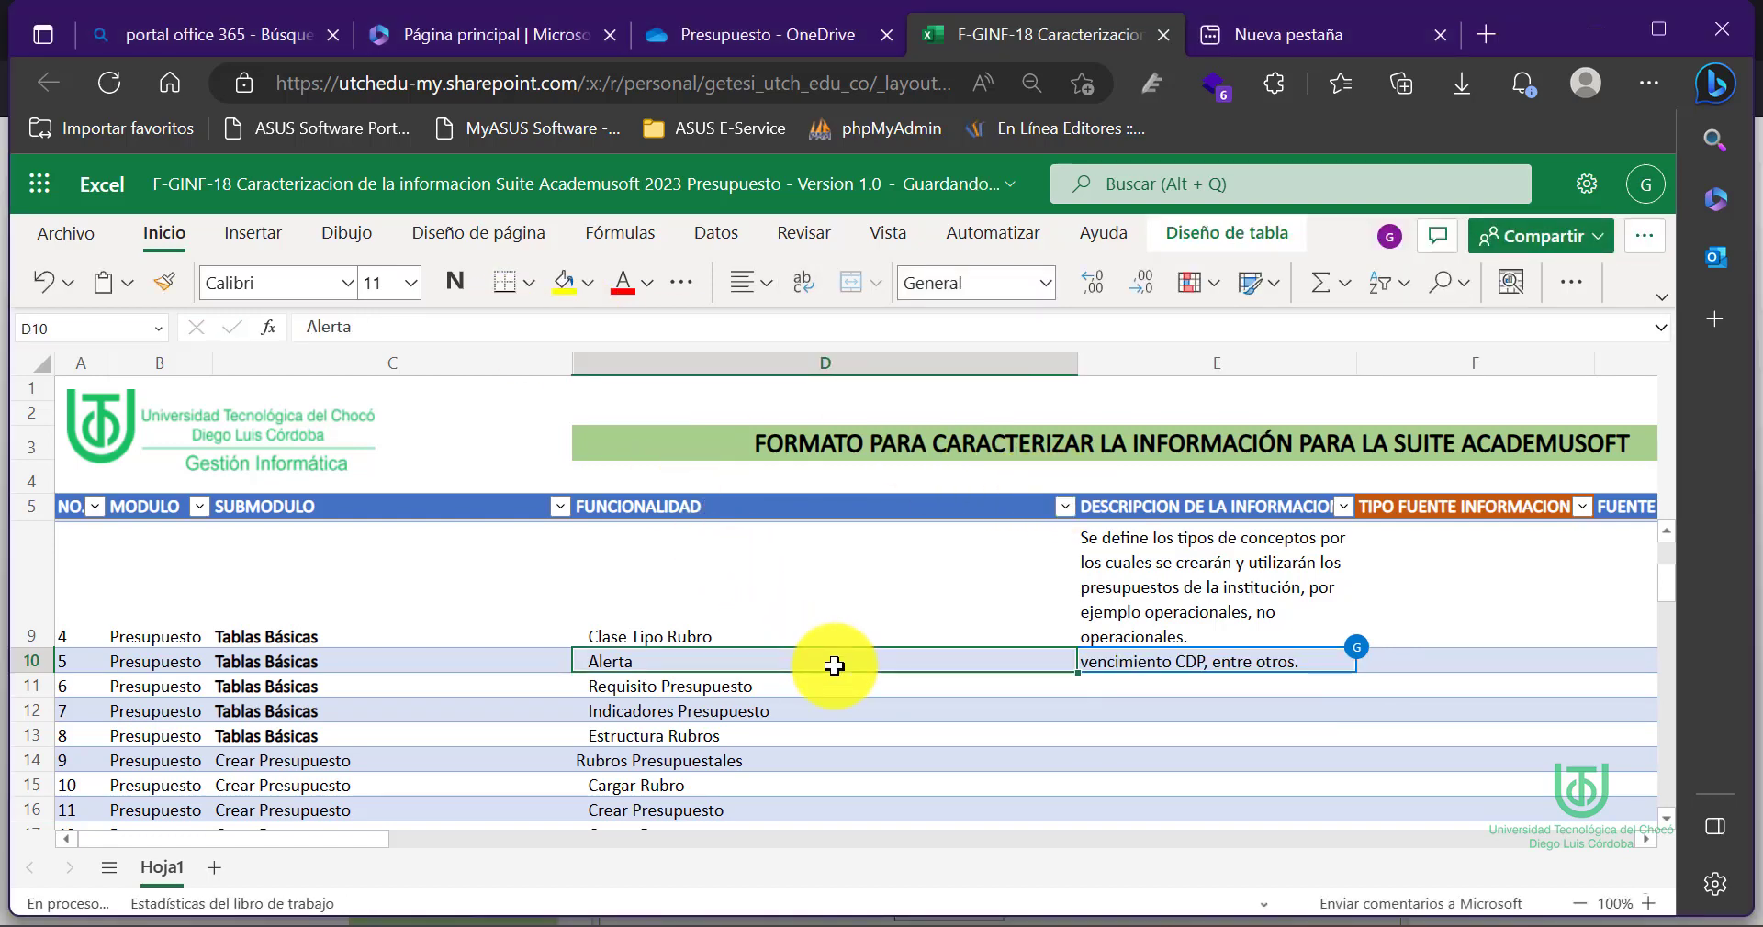
pyautogui.click(1215, 734)
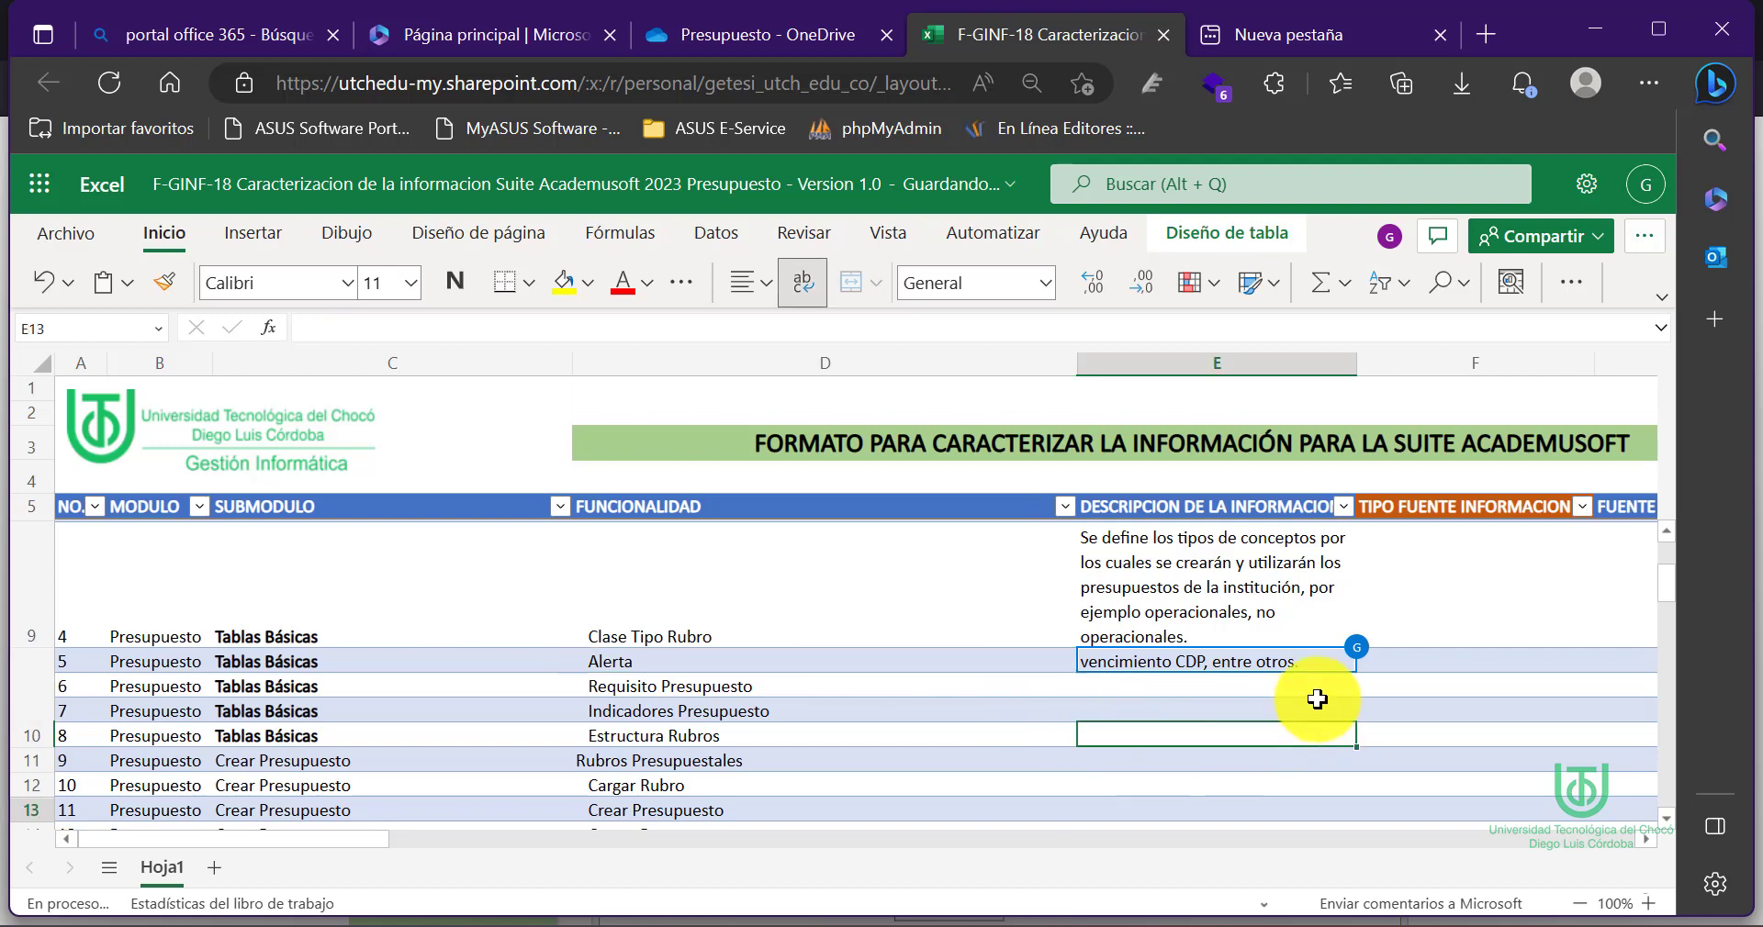
pyautogui.click(1322, 665)
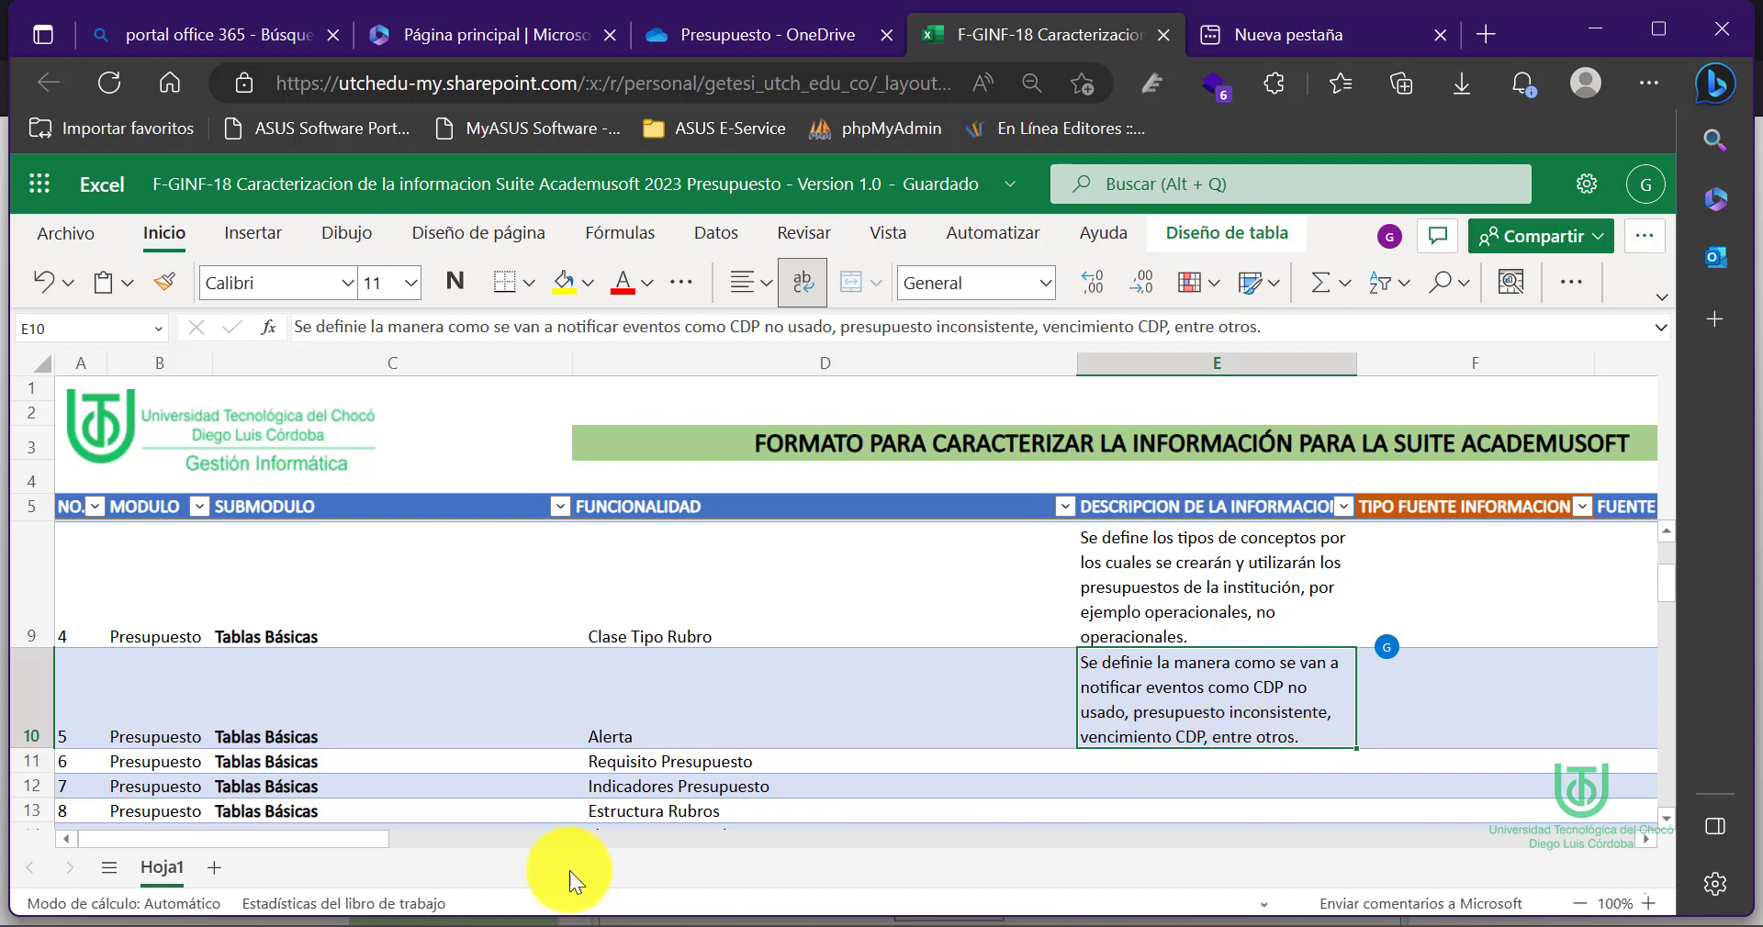
# Fill row 10 with source type Interna in F10, source CDP in G10, and support Digital in H10
pyautogui.moveTo(361, 839); pyautogui.dragTo(527, 839)
pyautogui.click(582, 708)
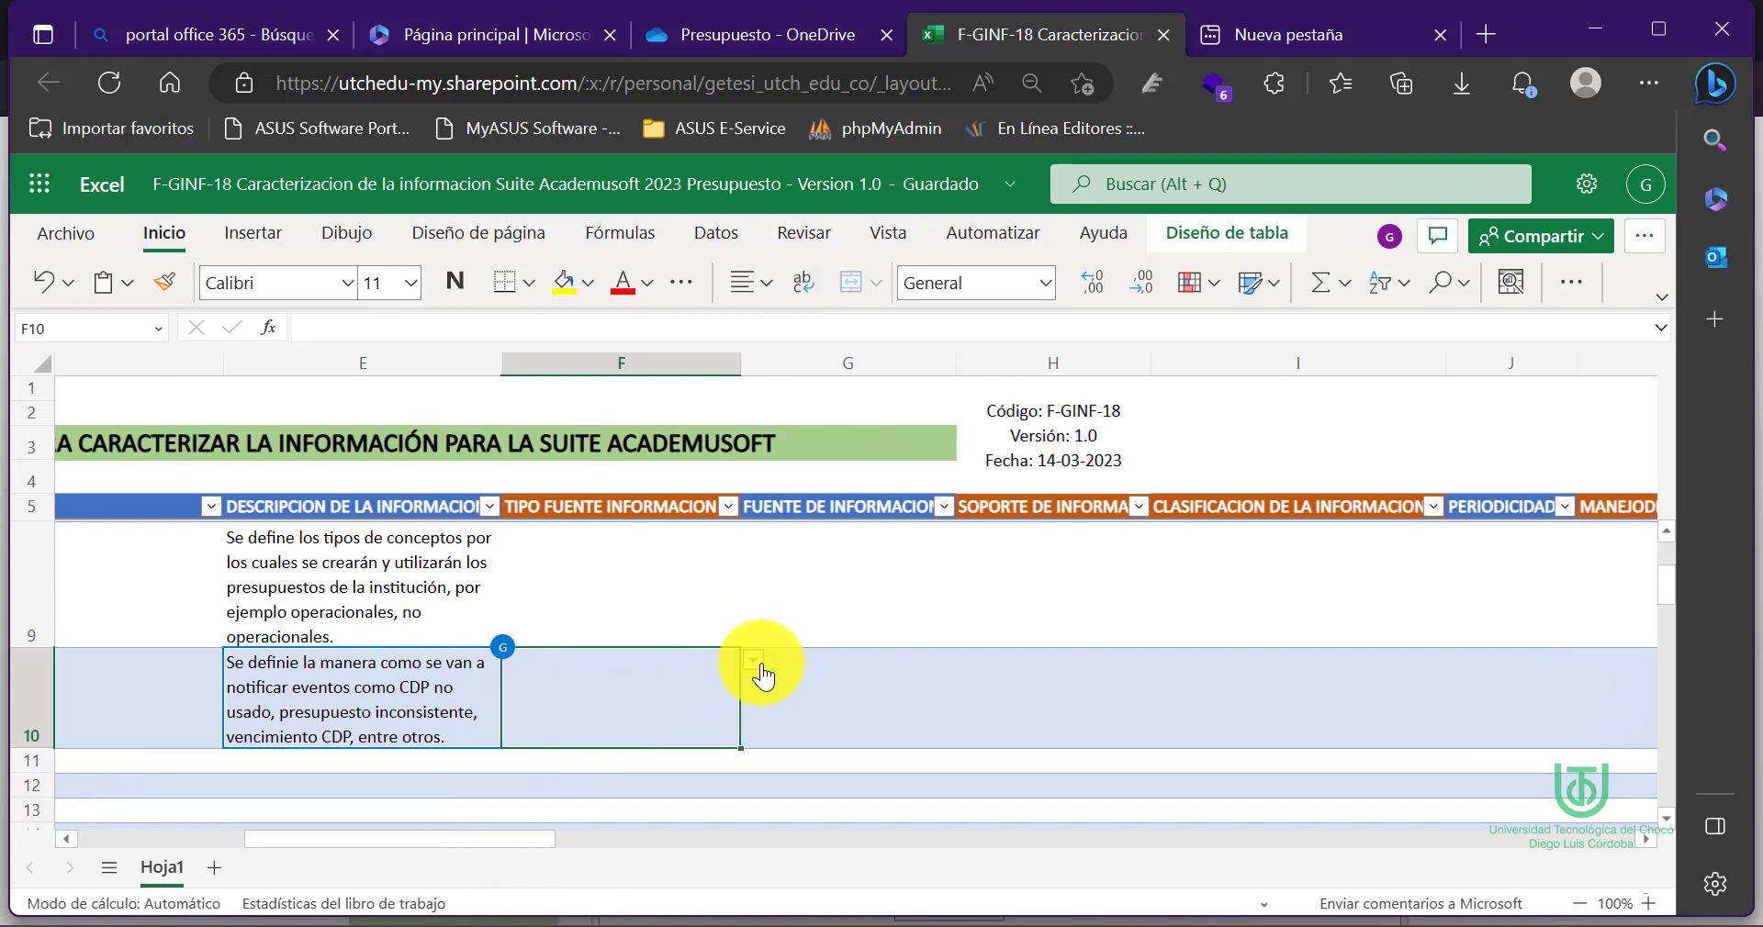
pyautogui.click(758, 666)
pyautogui.click(586, 768)
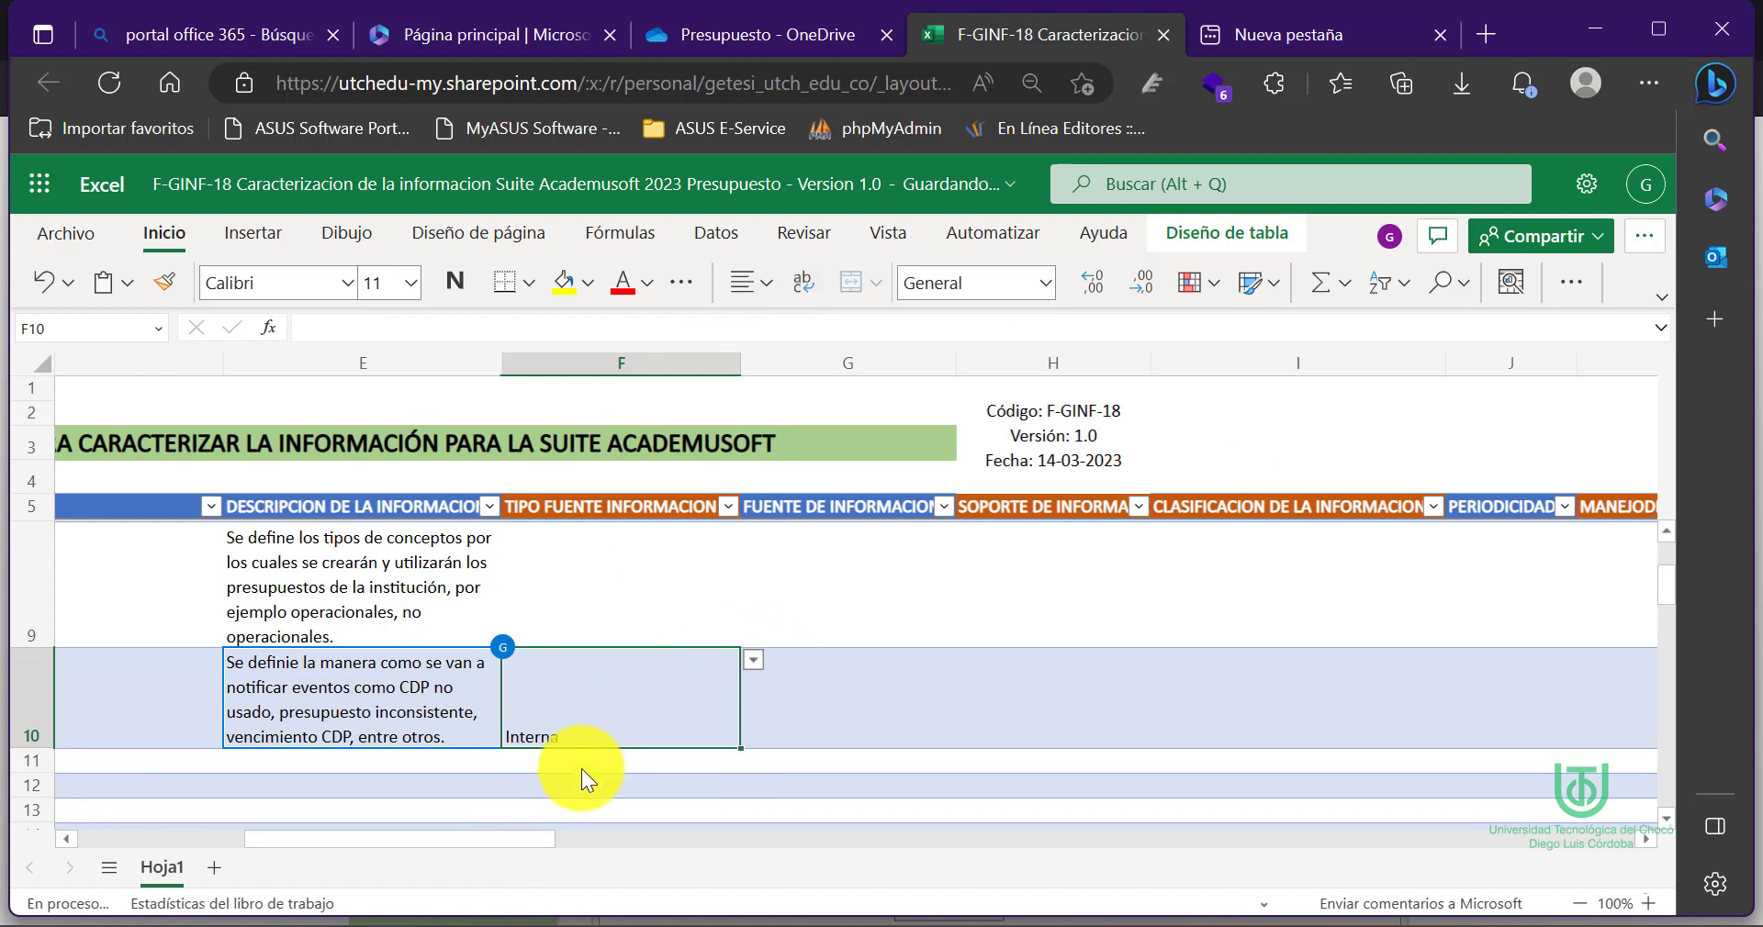
pyautogui.click(826, 703)
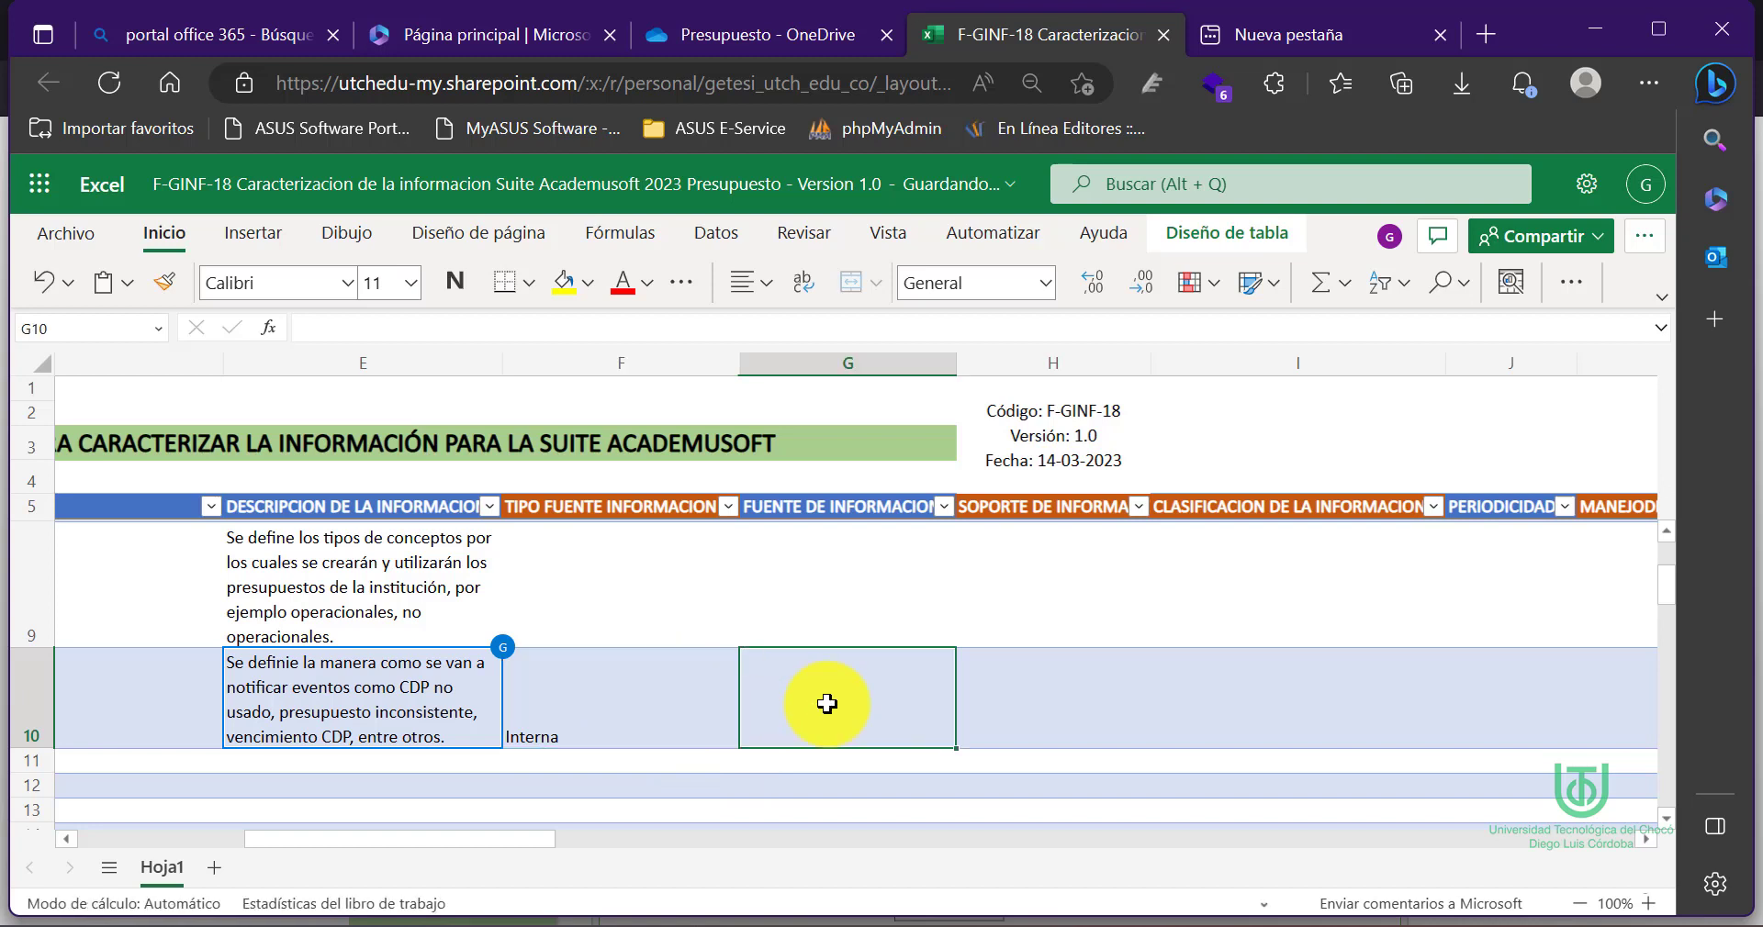
pyautogui.write('CDP')
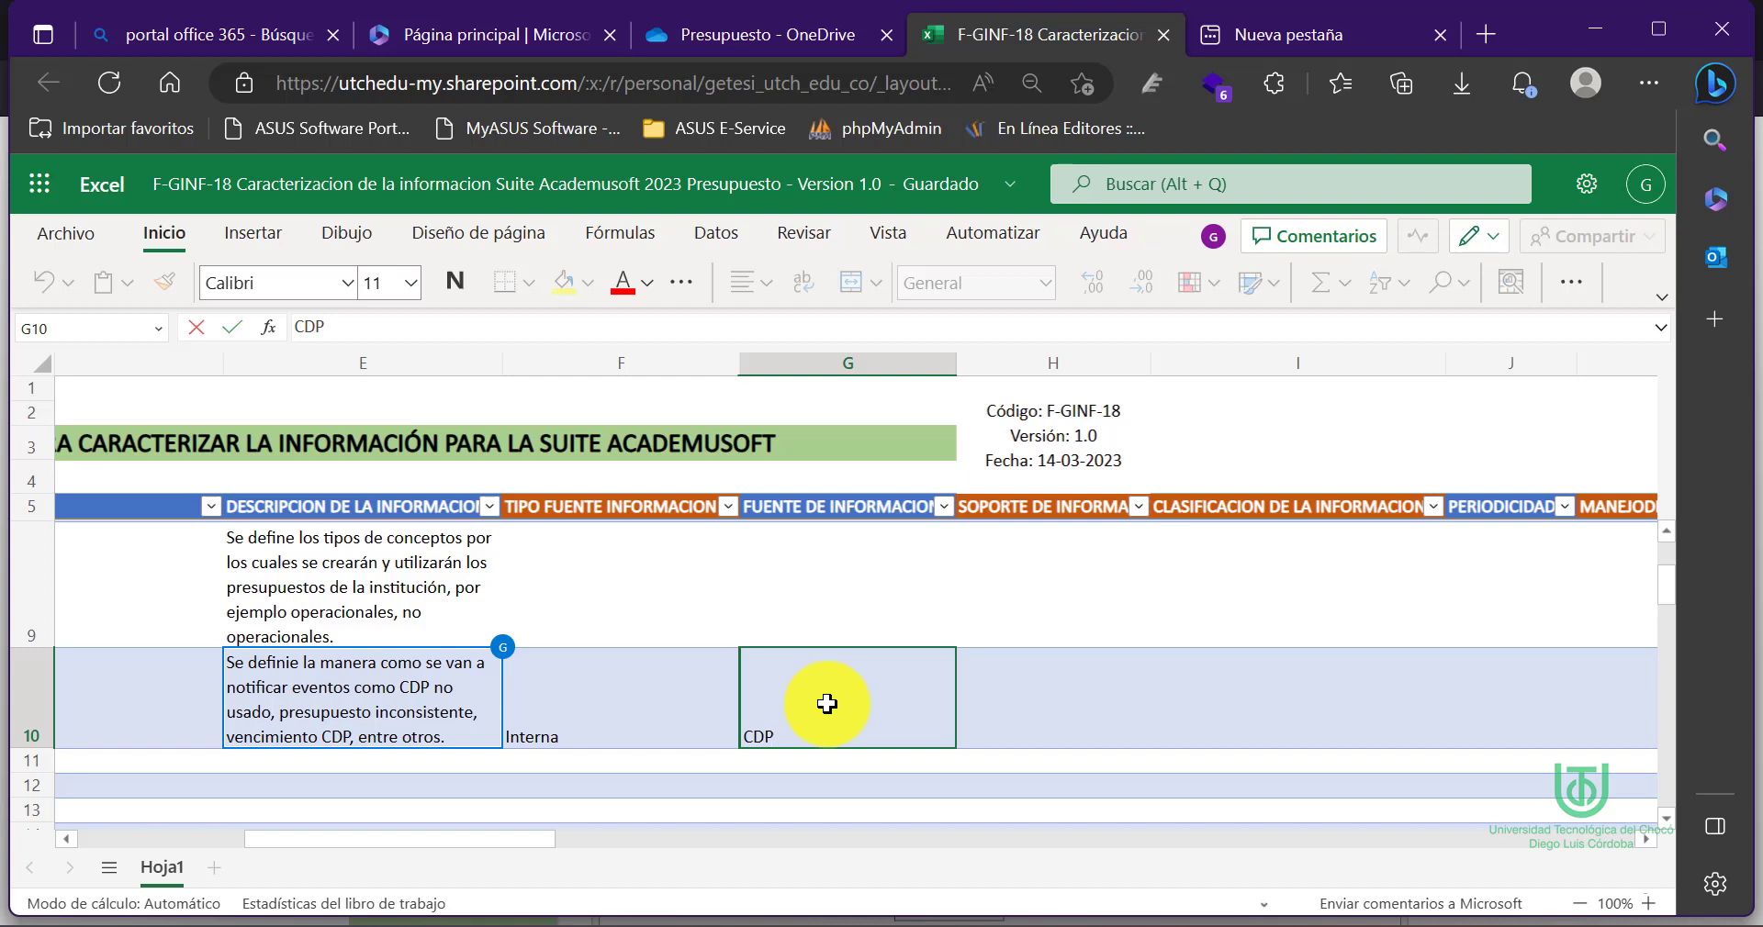
pyautogui.click(1044, 689)
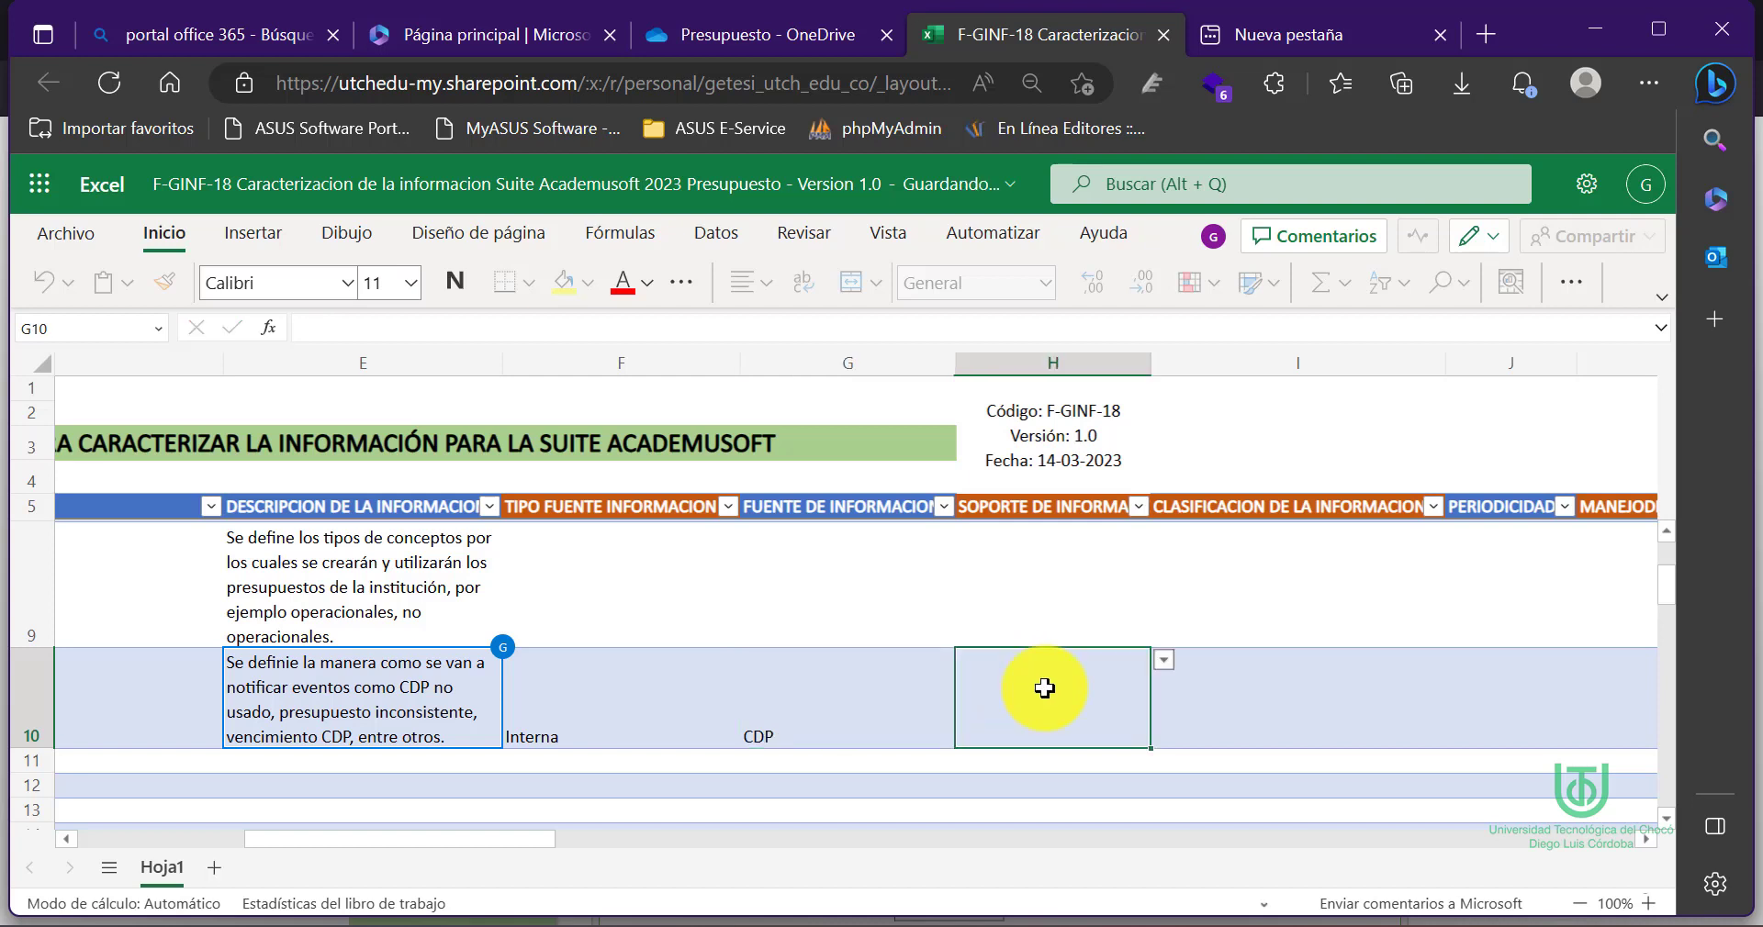
pyautogui.click(1162, 661)
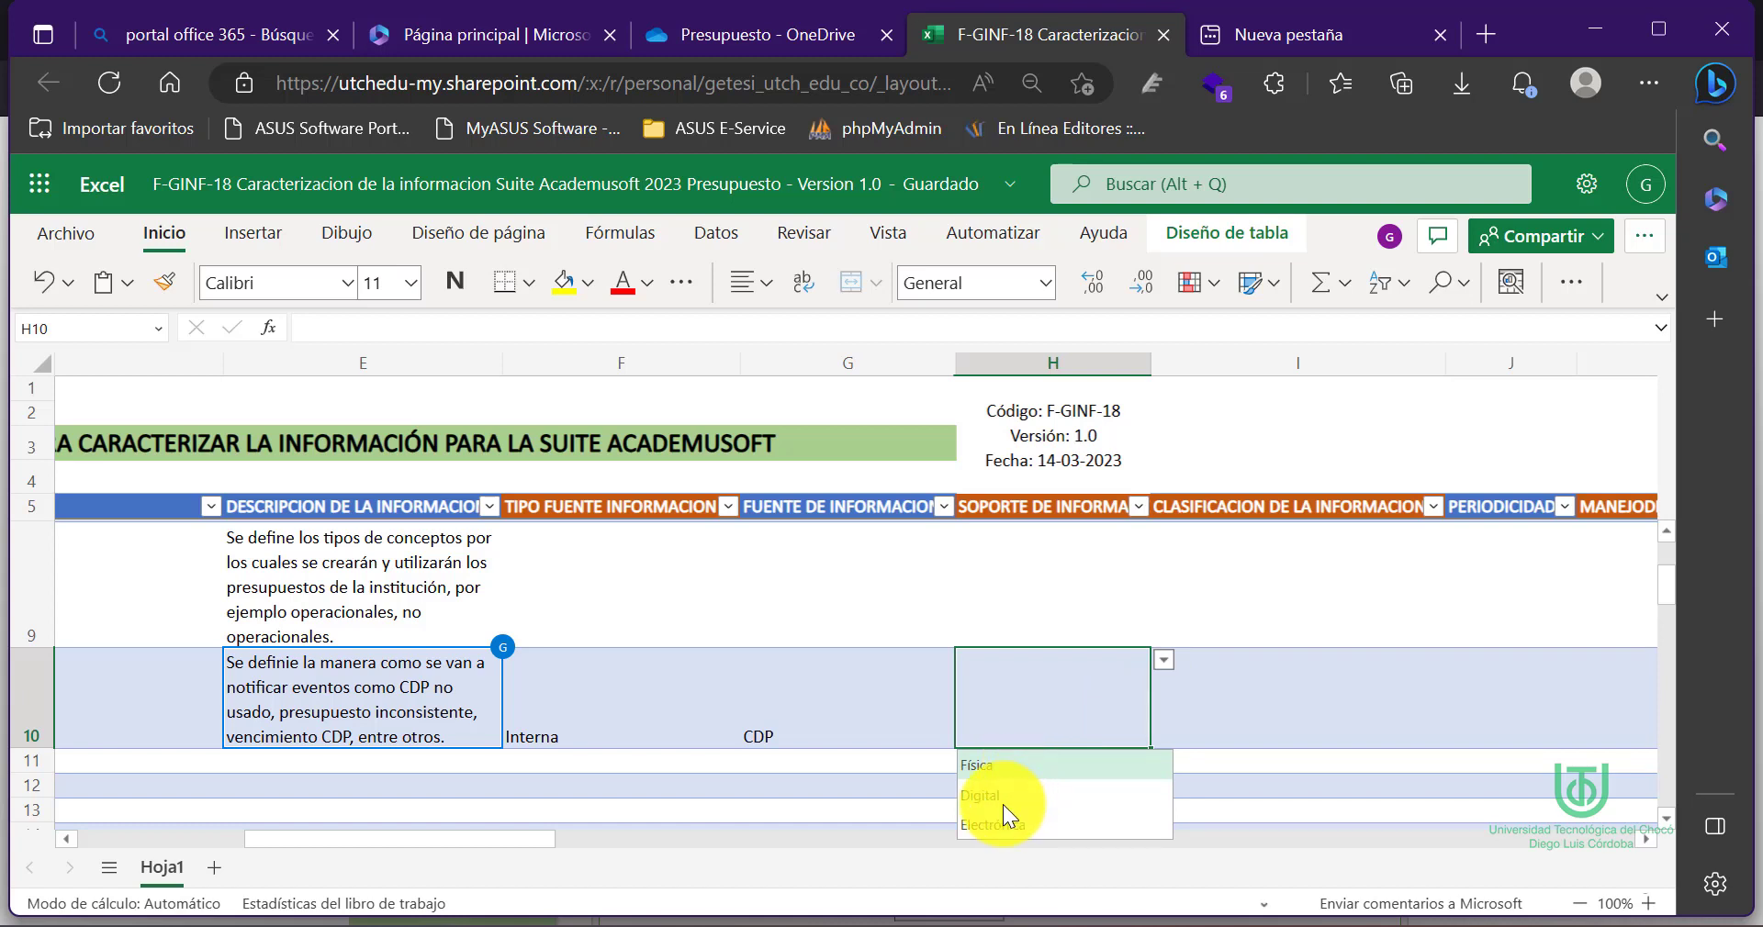
pyautogui.click(977, 796)
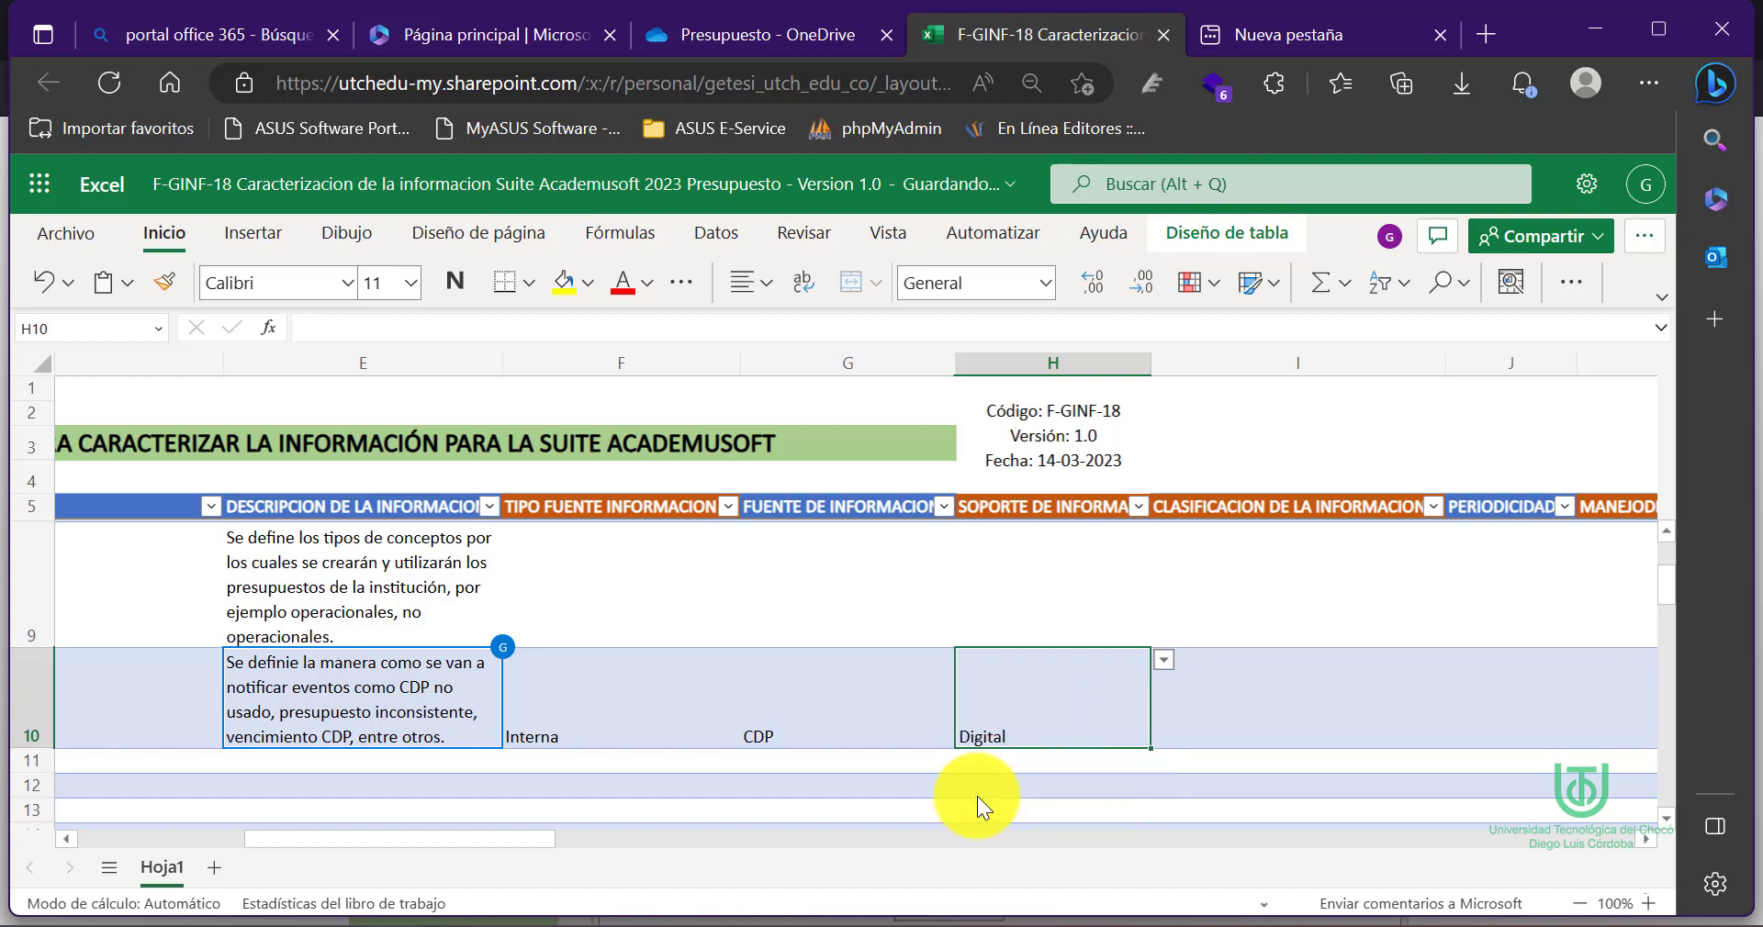
pyautogui.click(1244, 691)
# Choose Interno from I10's dropdown and enter Variable in J10
pyautogui.hscroll(2, 1244, 690)
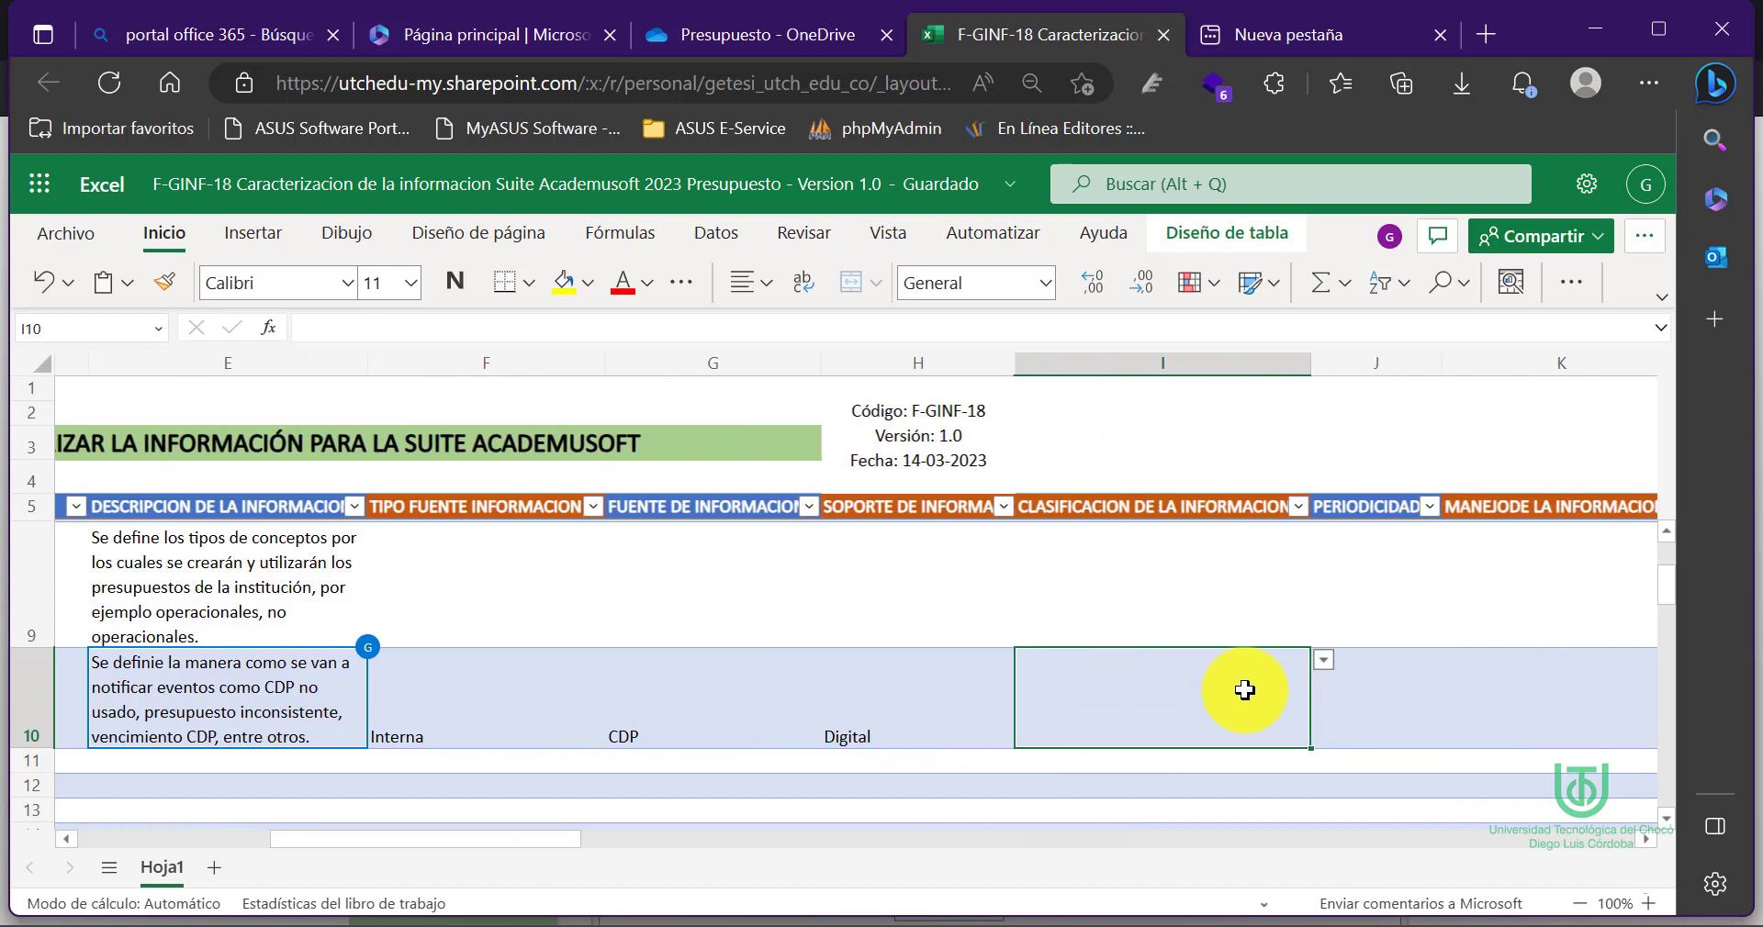
pyautogui.click(1331, 672)
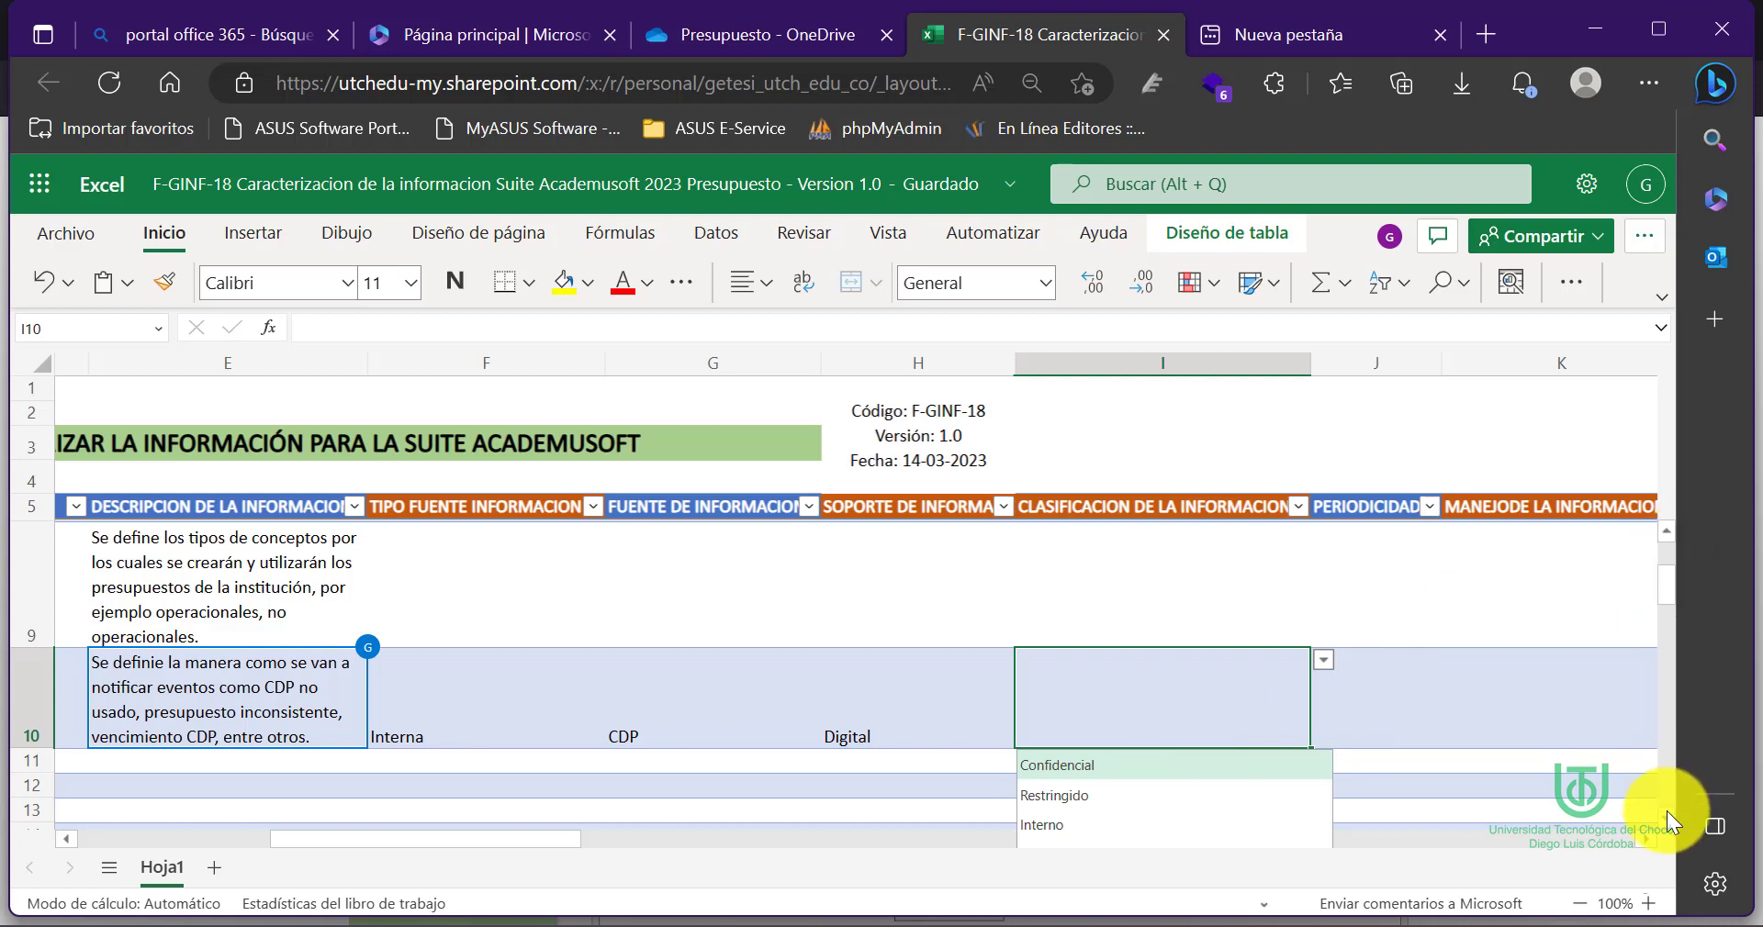
pyautogui.scroll(-1, 1667, 812)
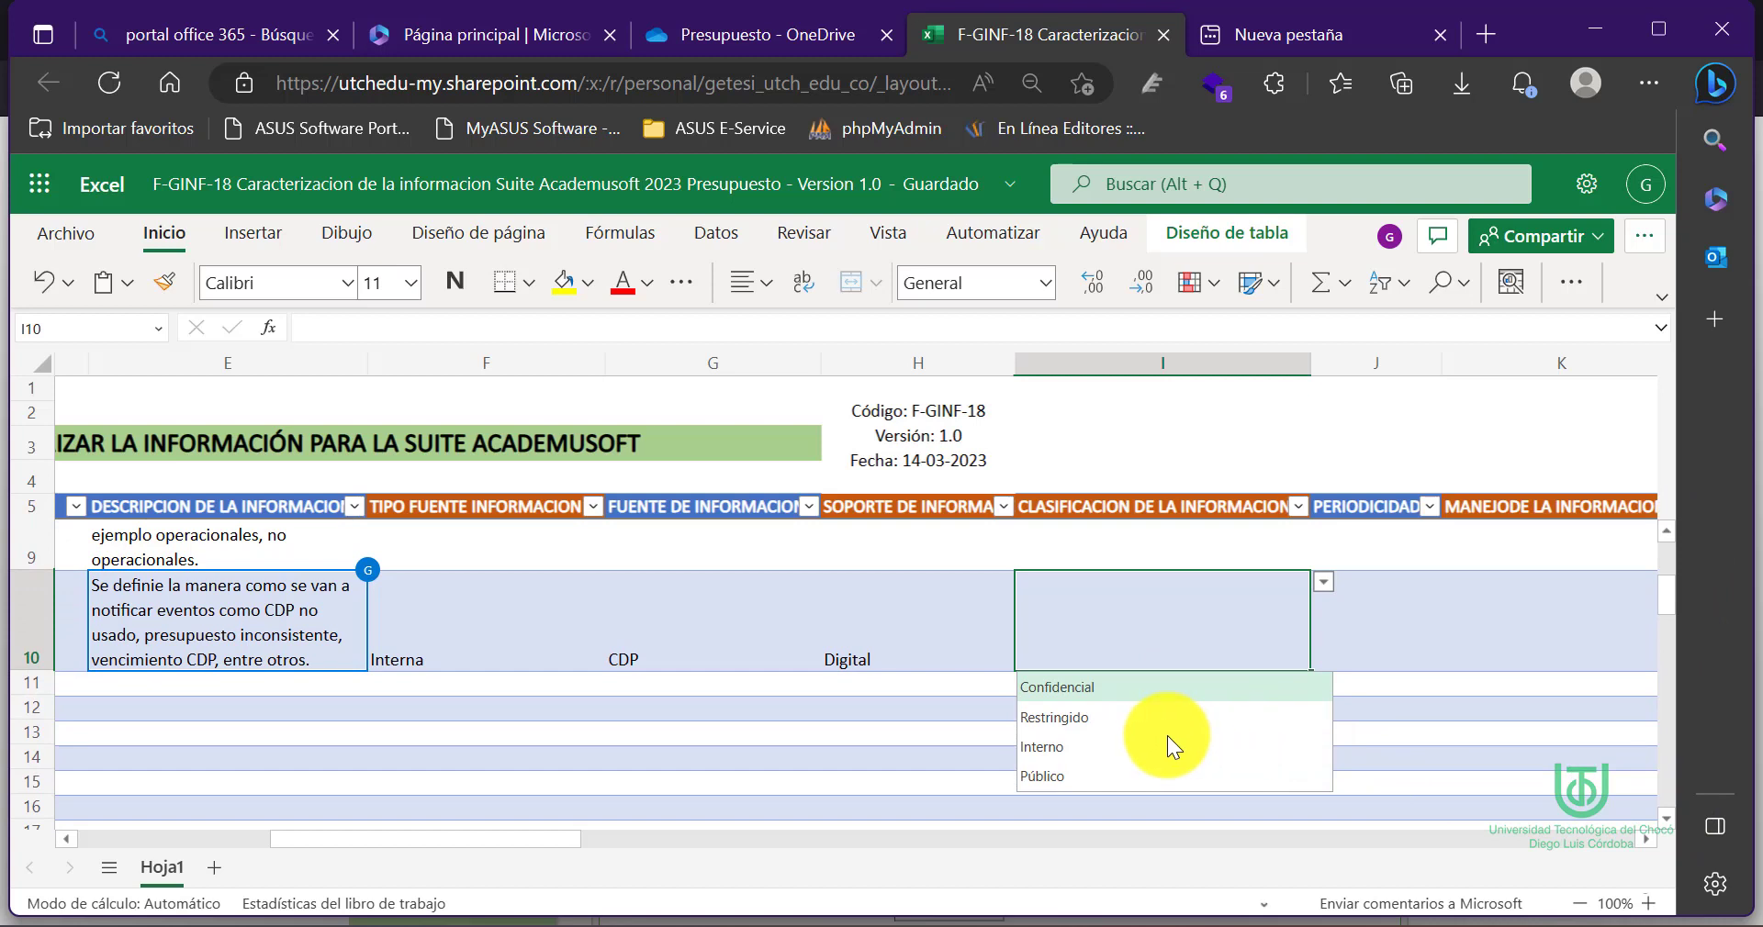
pyautogui.click(1038, 748)
pyautogui.click(1361, 638)
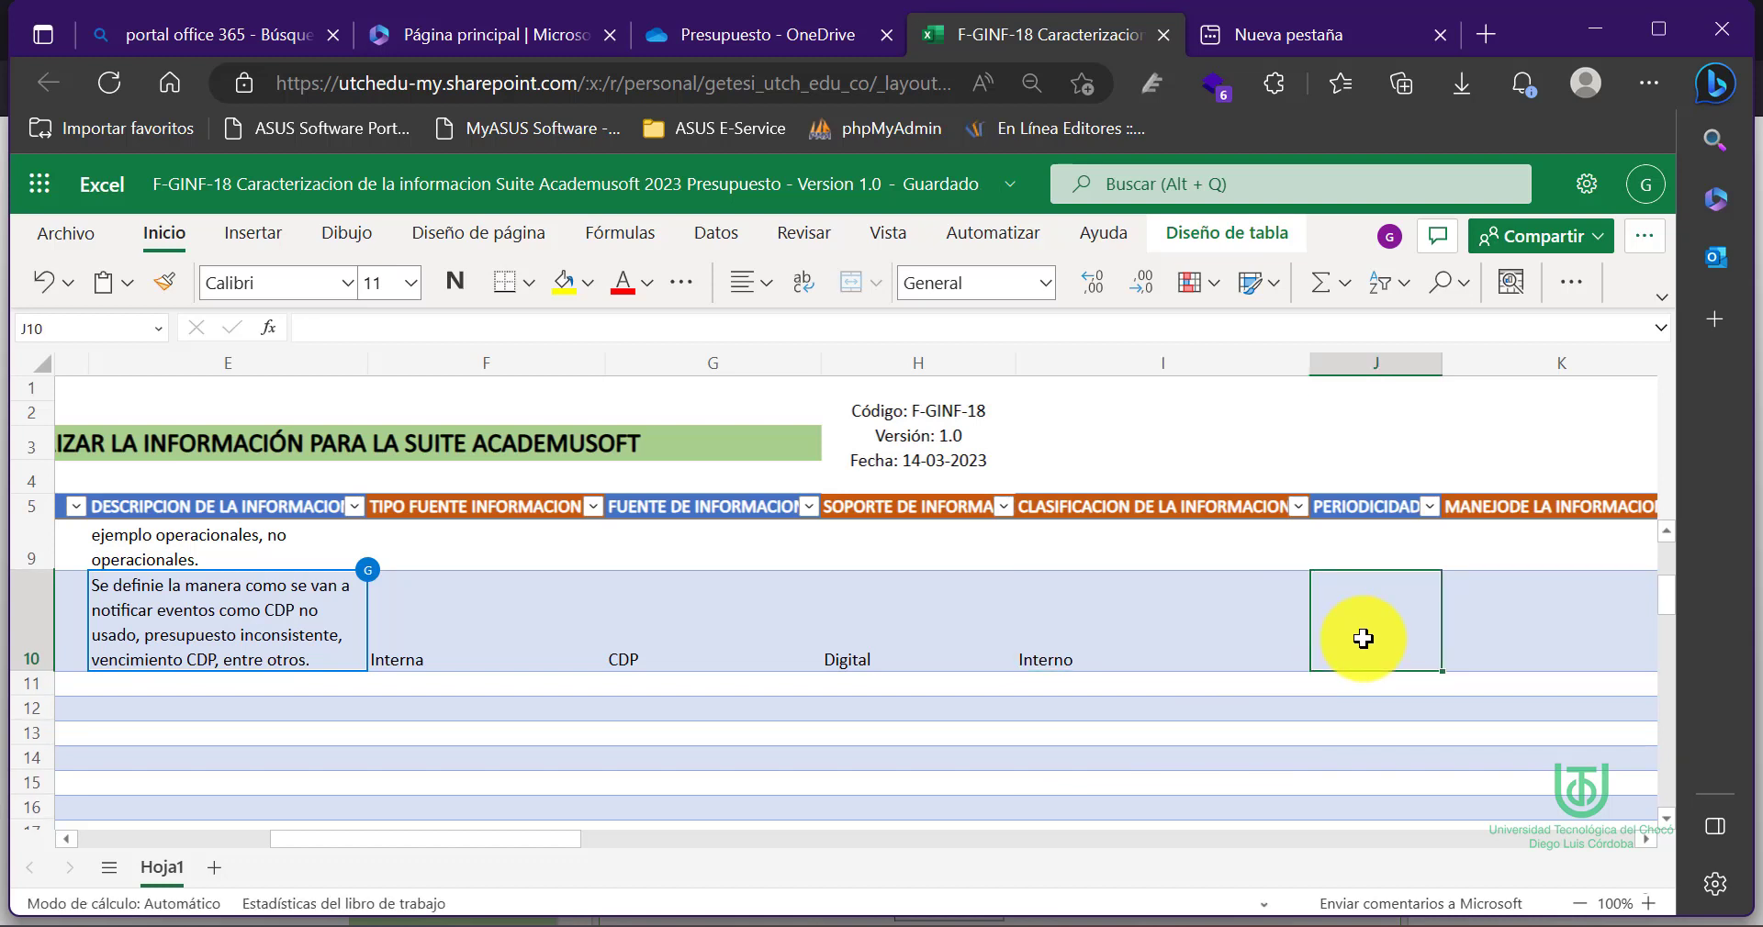
pyautogui.write('Variable')
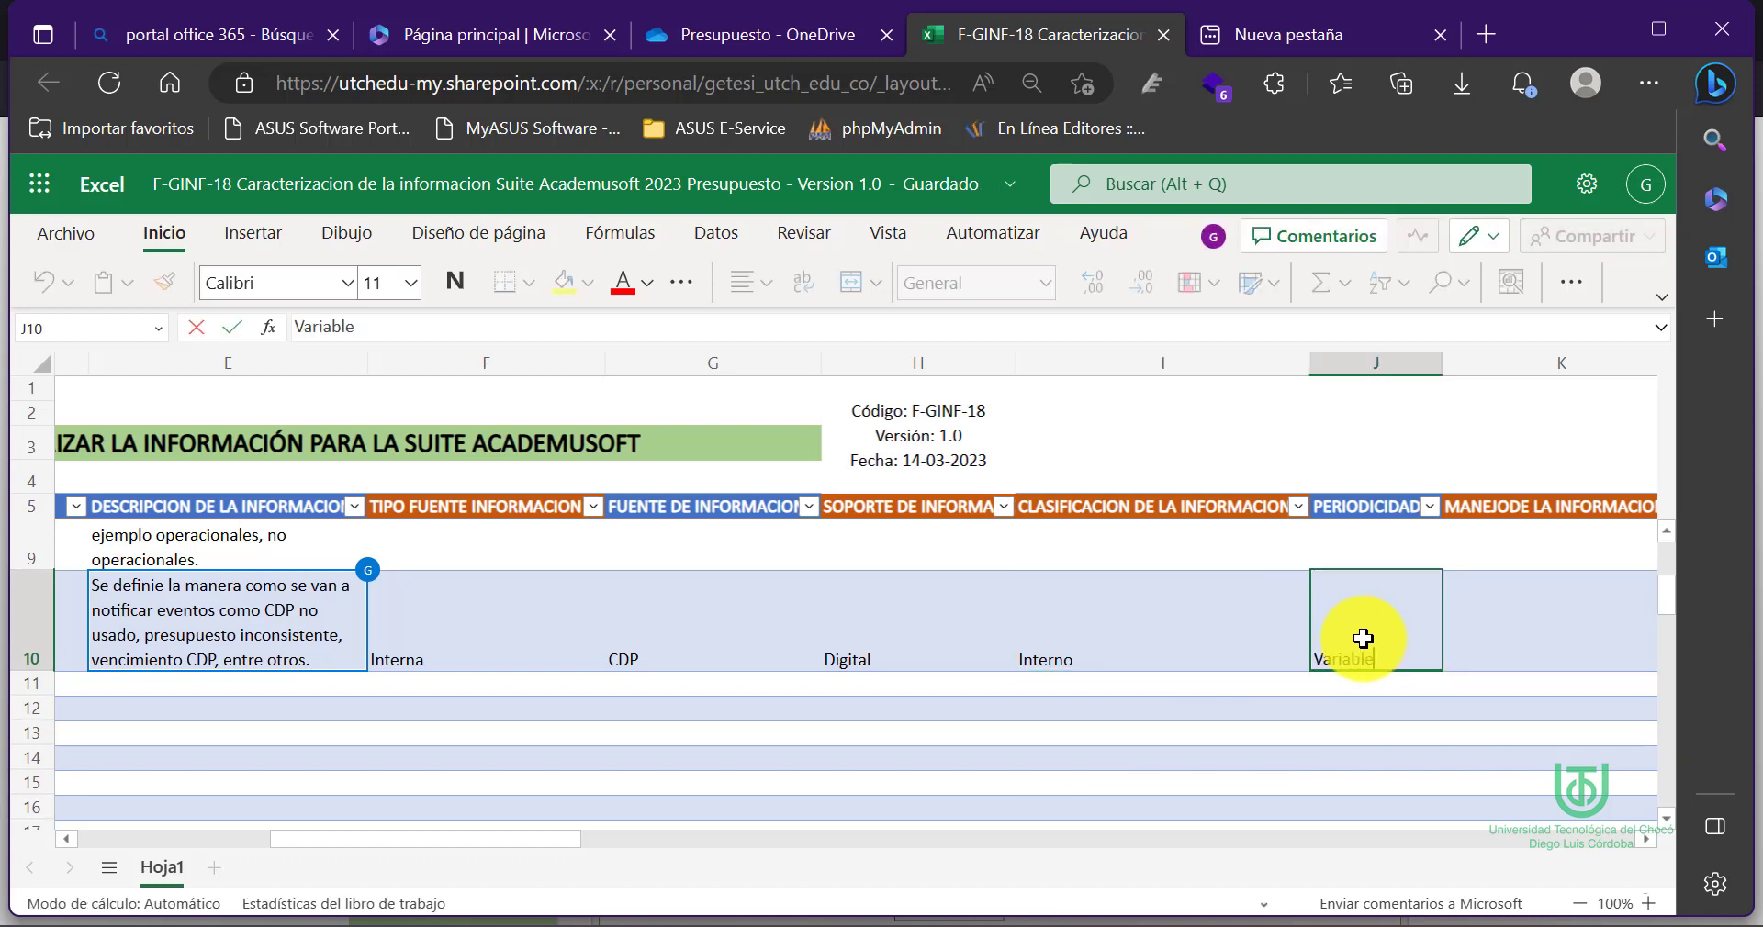
pyautogui.click(1489, 614)
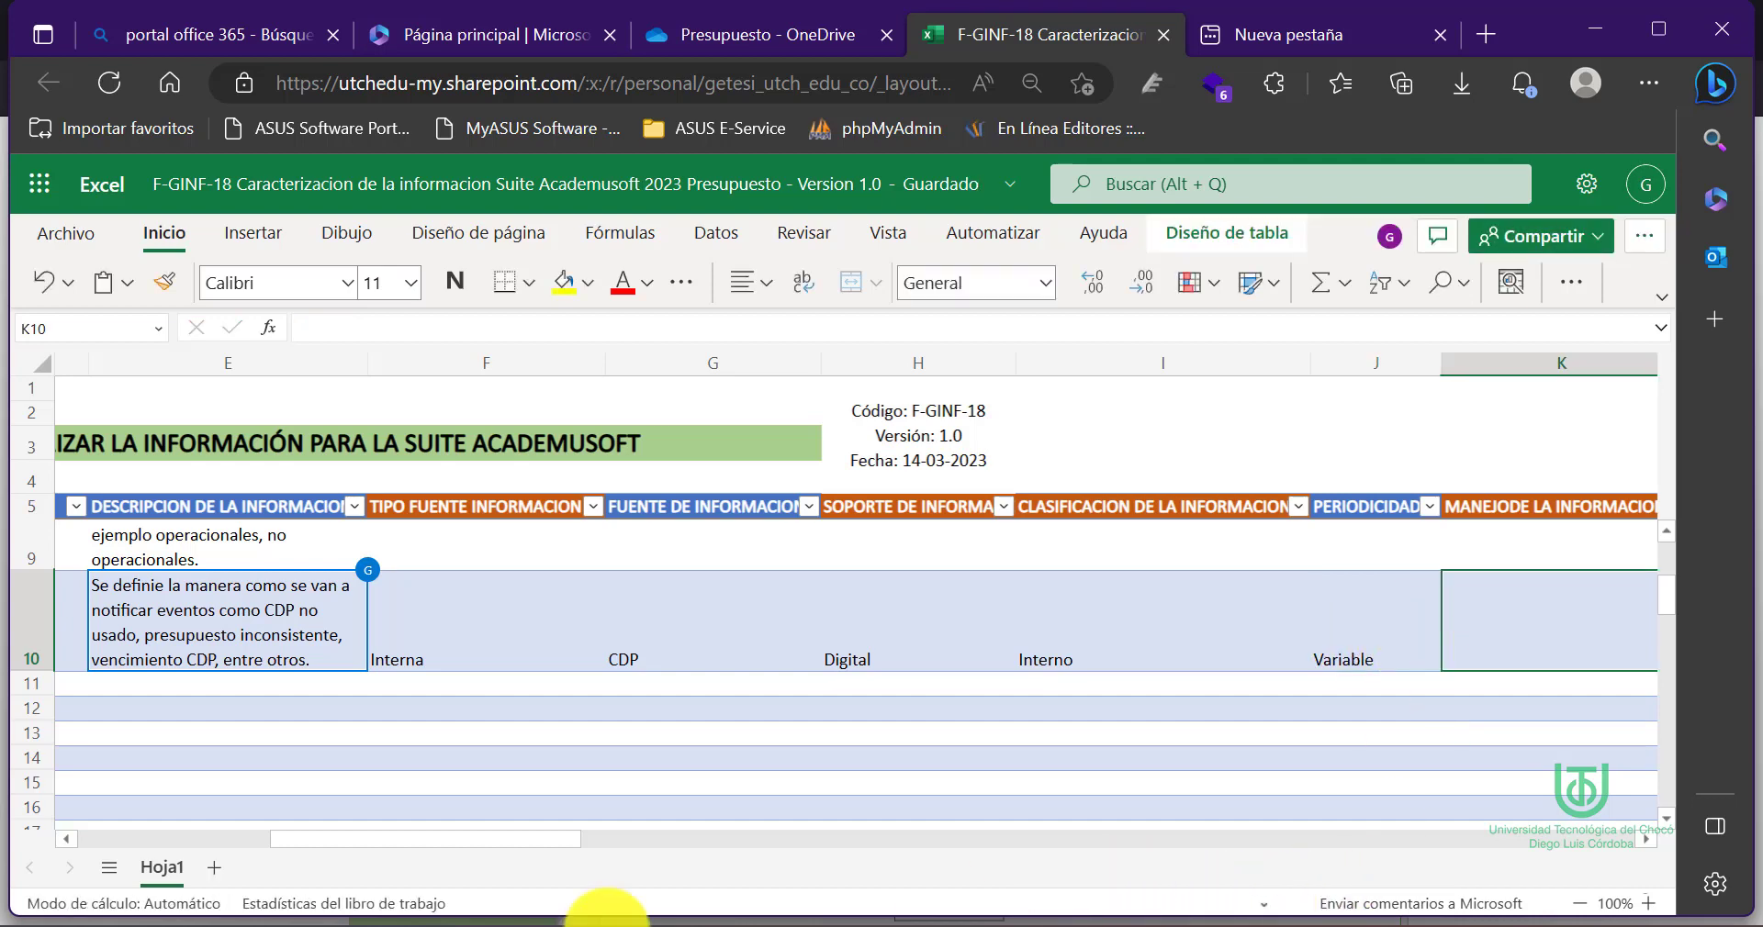
# Pick Manual for handling in K10 and Variable for information flow in L10
pyautogui.moveTo(501, 839); pyautogui.dragTo(714, 846)
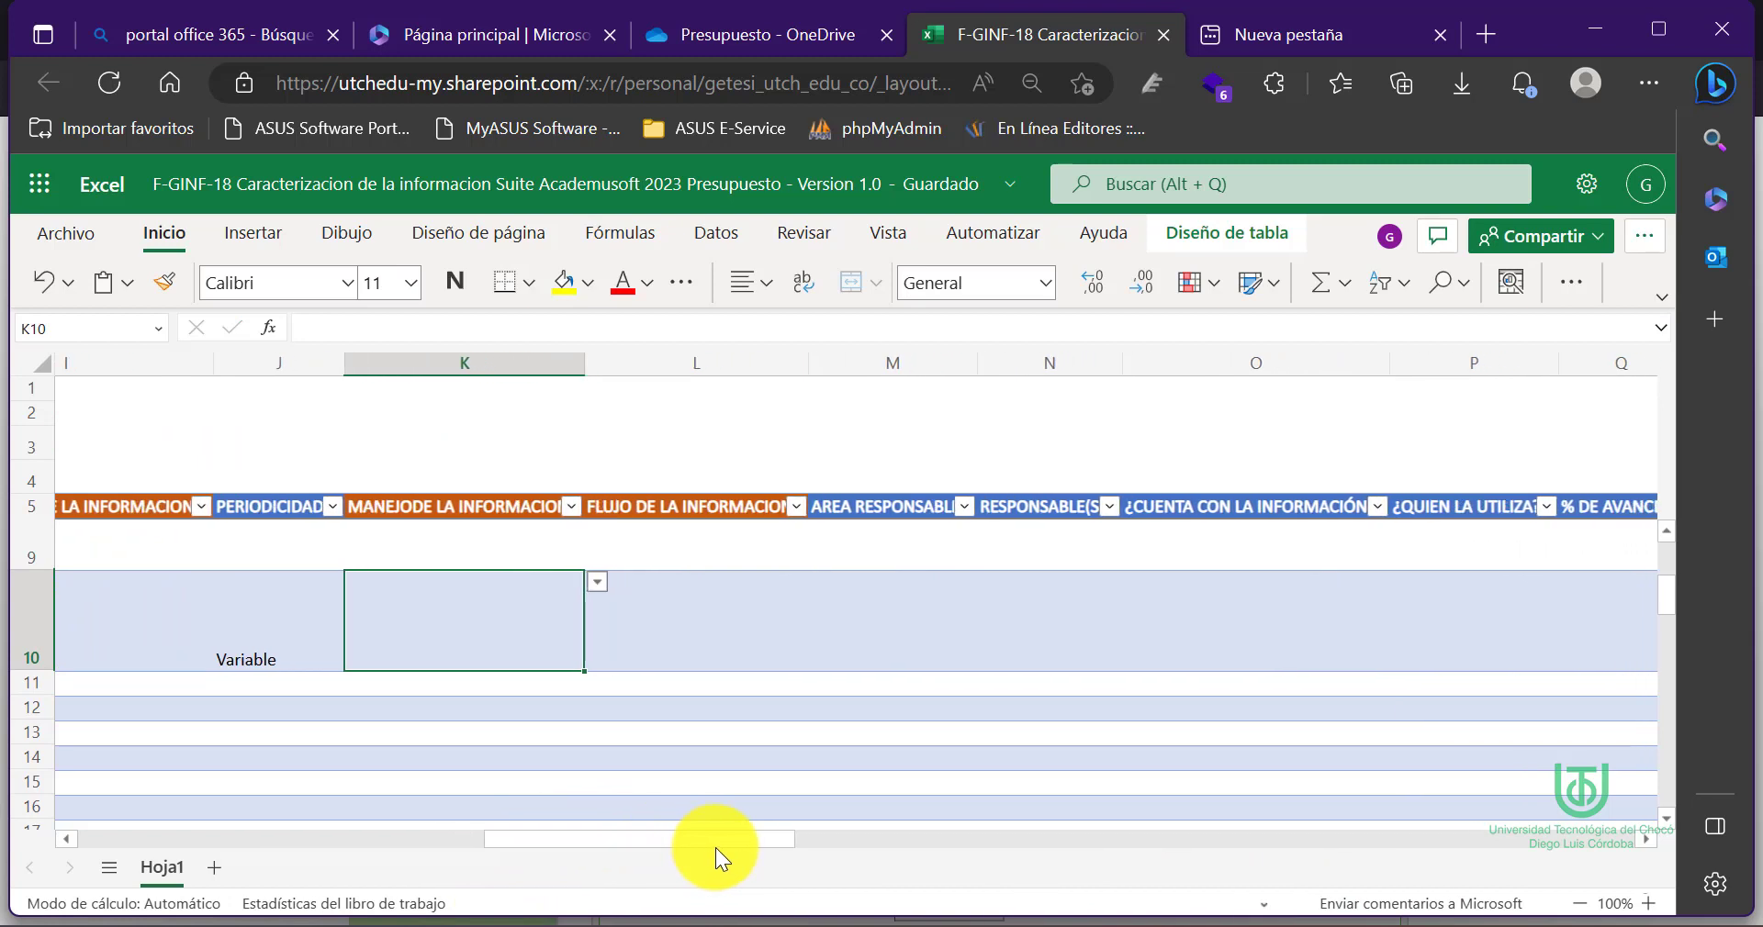
pyautogui.click(597, 588)
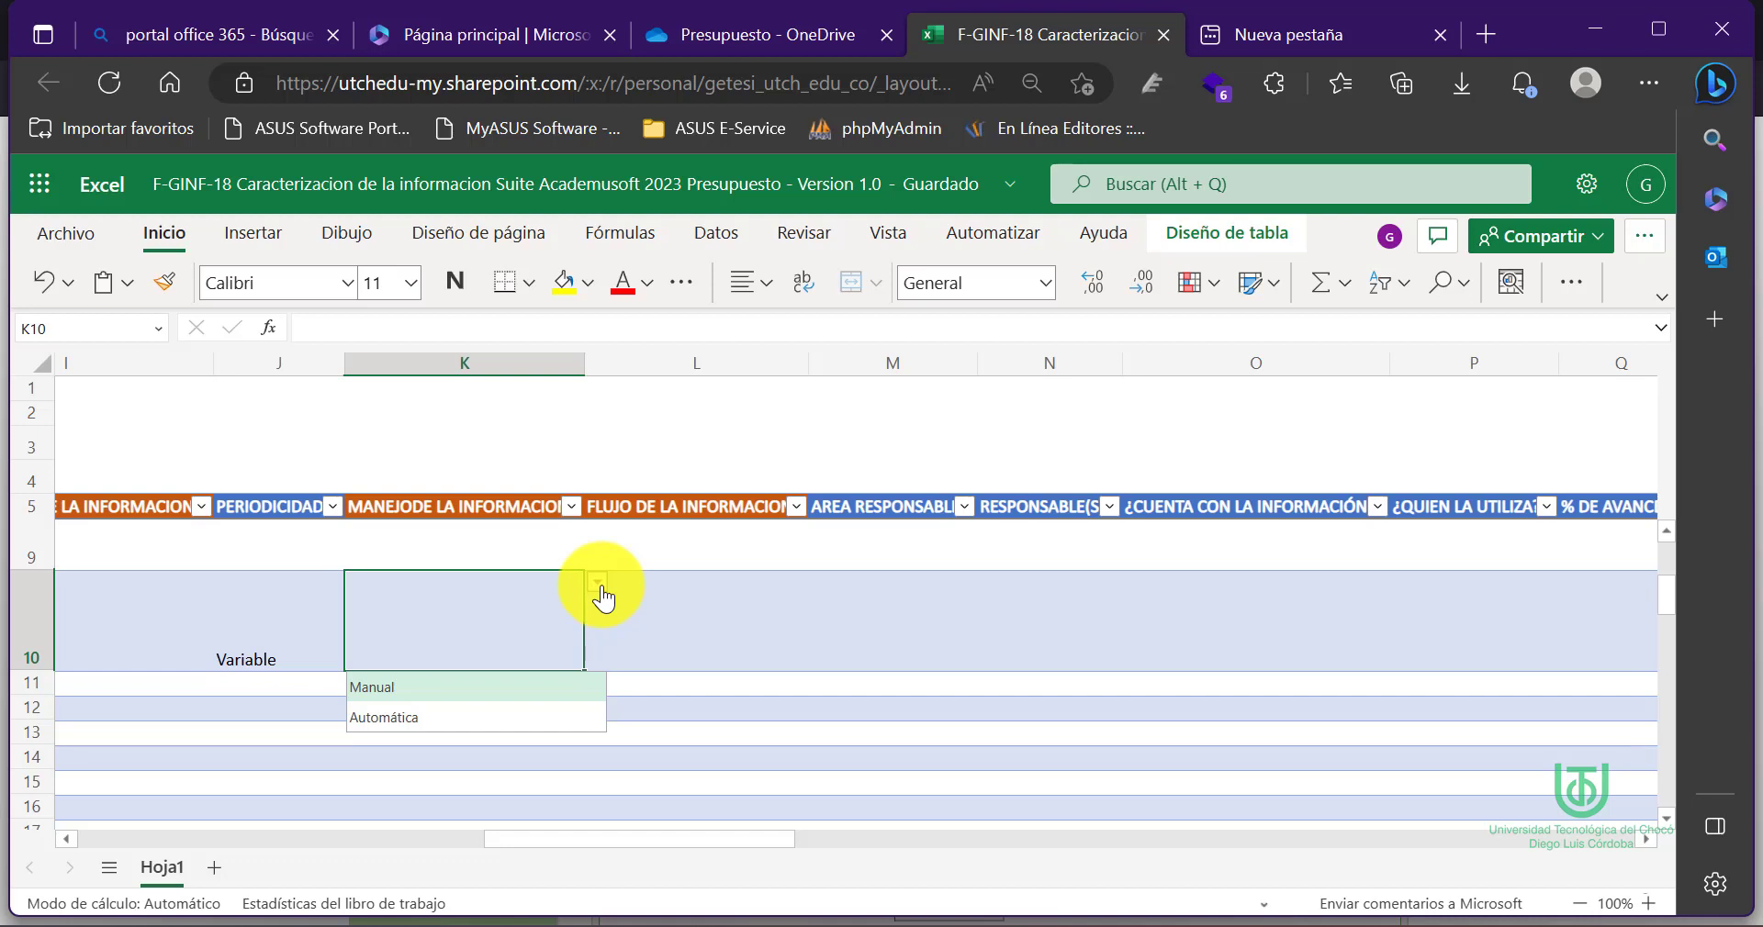
pyautogui.click(400, 691)
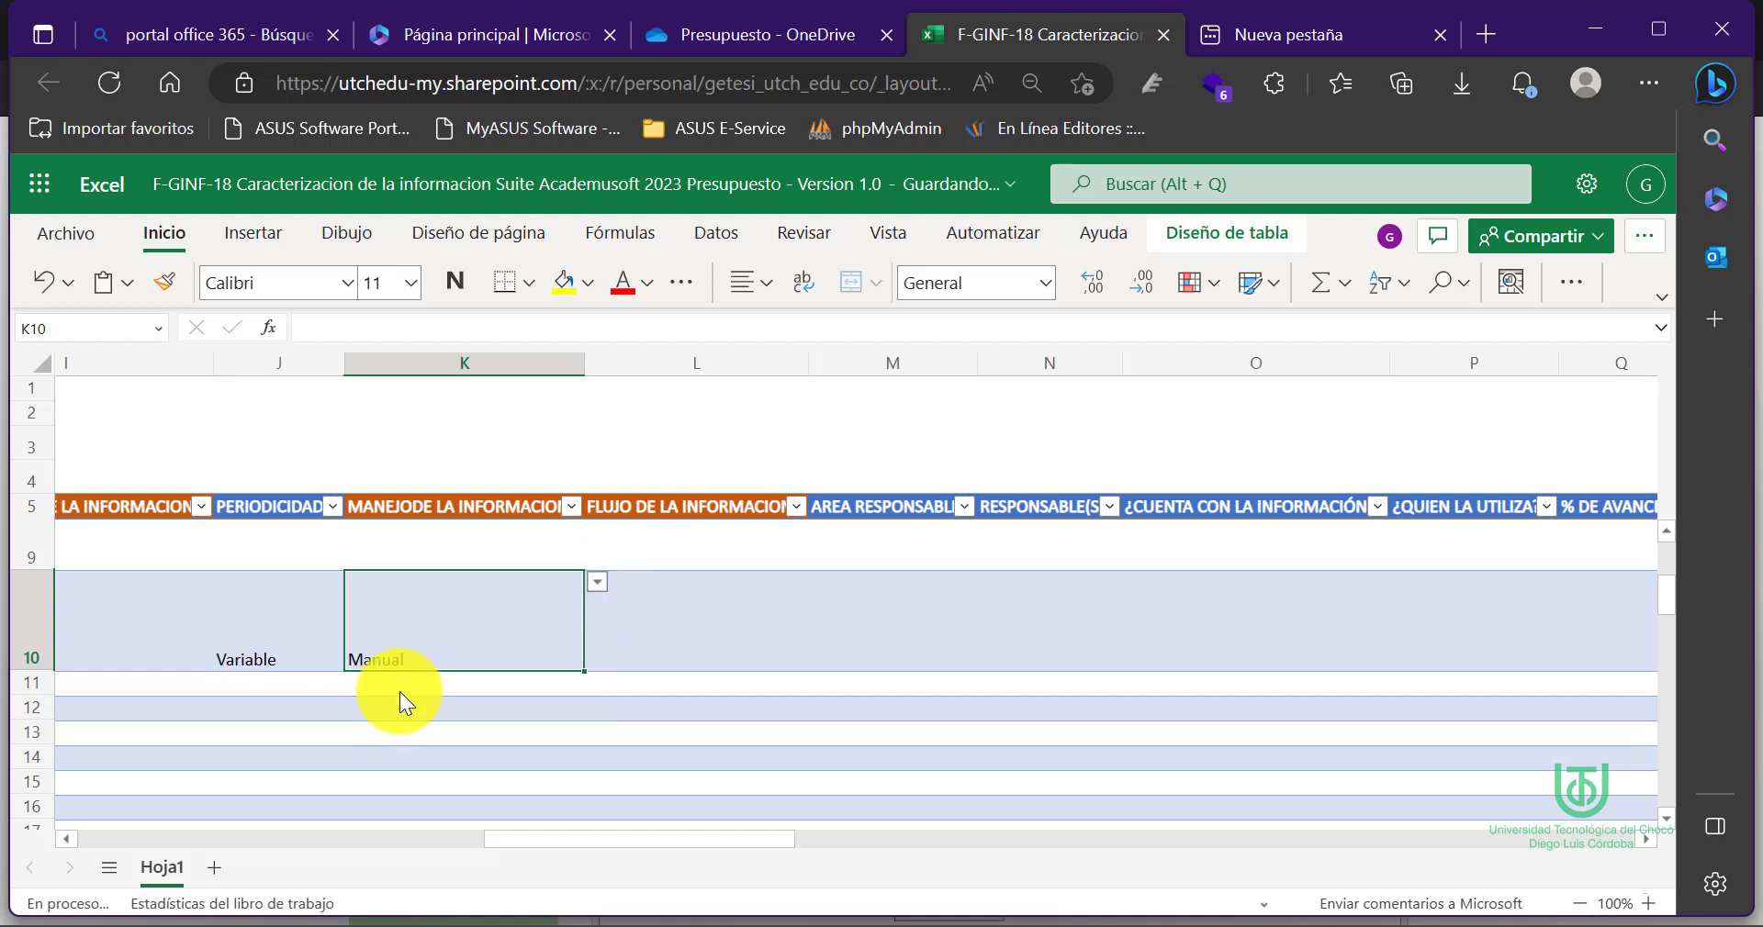
pyautogui.click(679, 630)
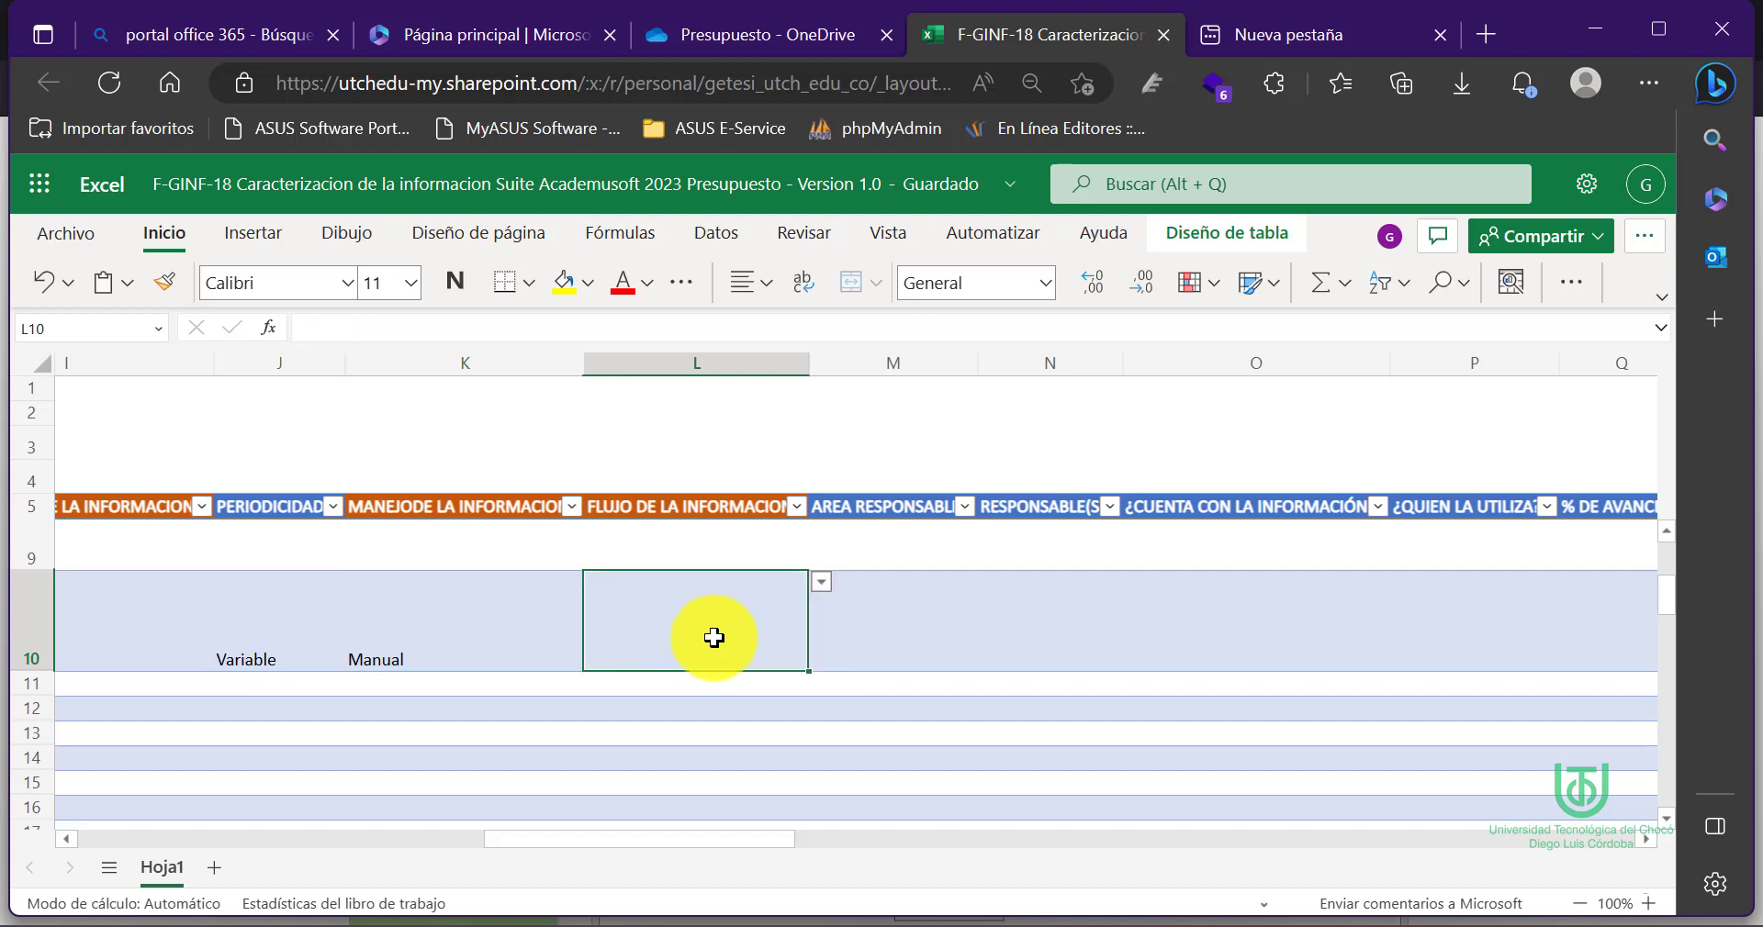
pyautogui.click(821, 583)
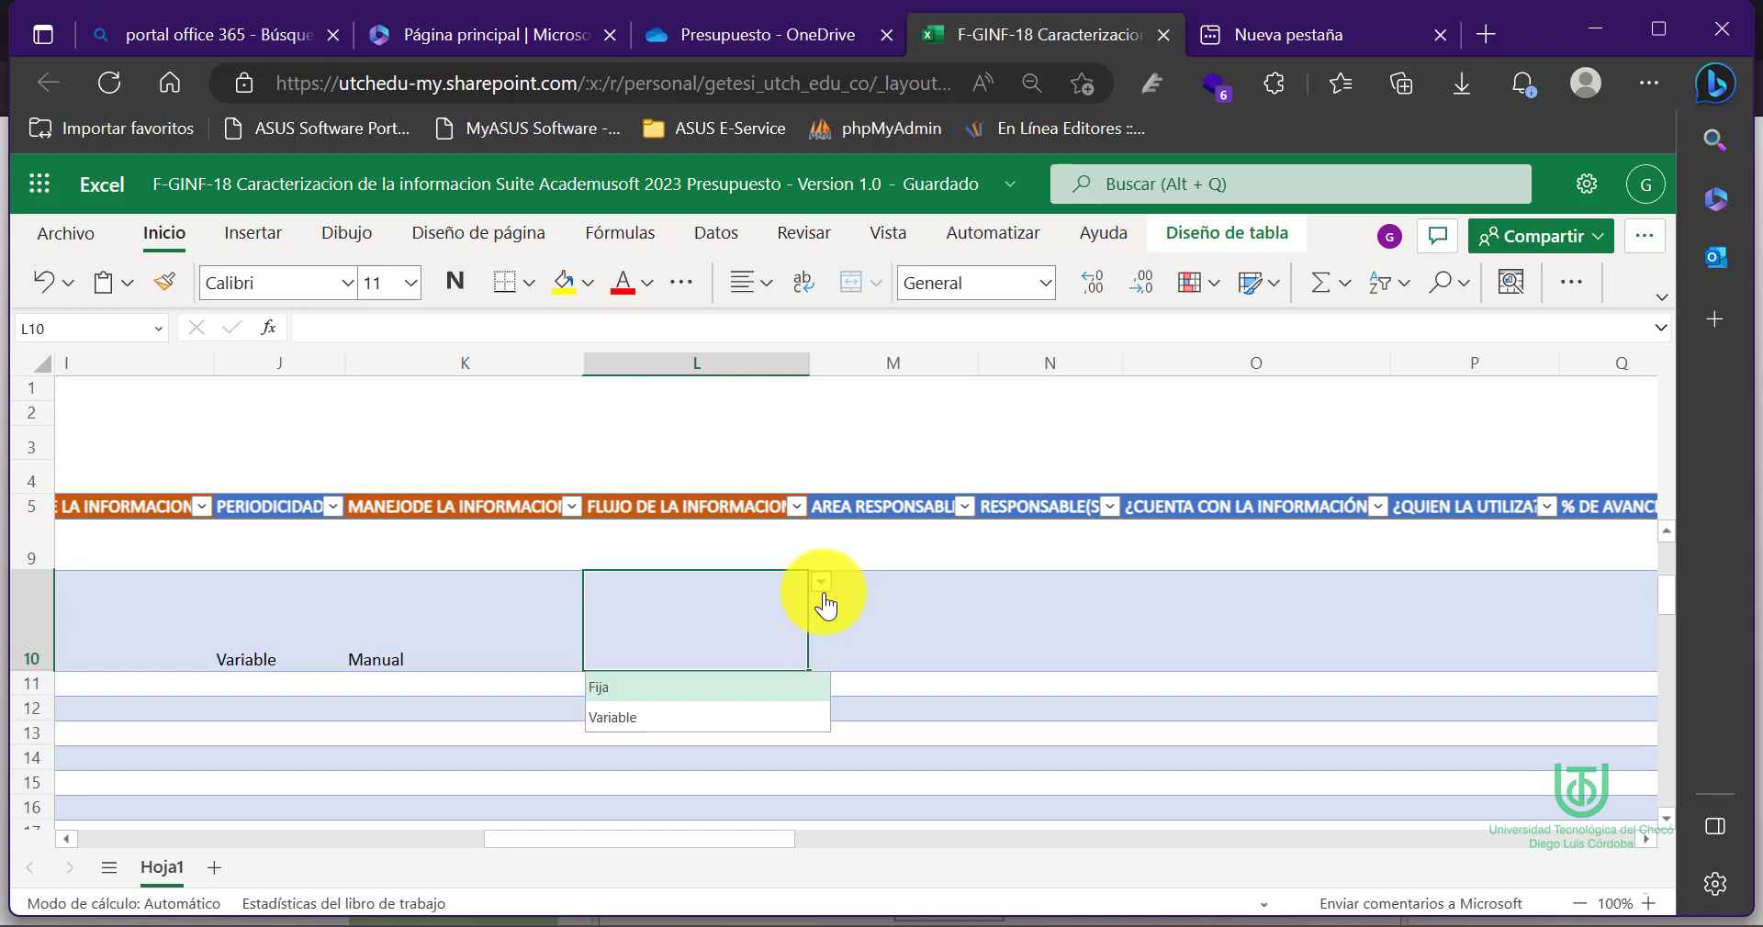
pyautogui.click(824, 595)
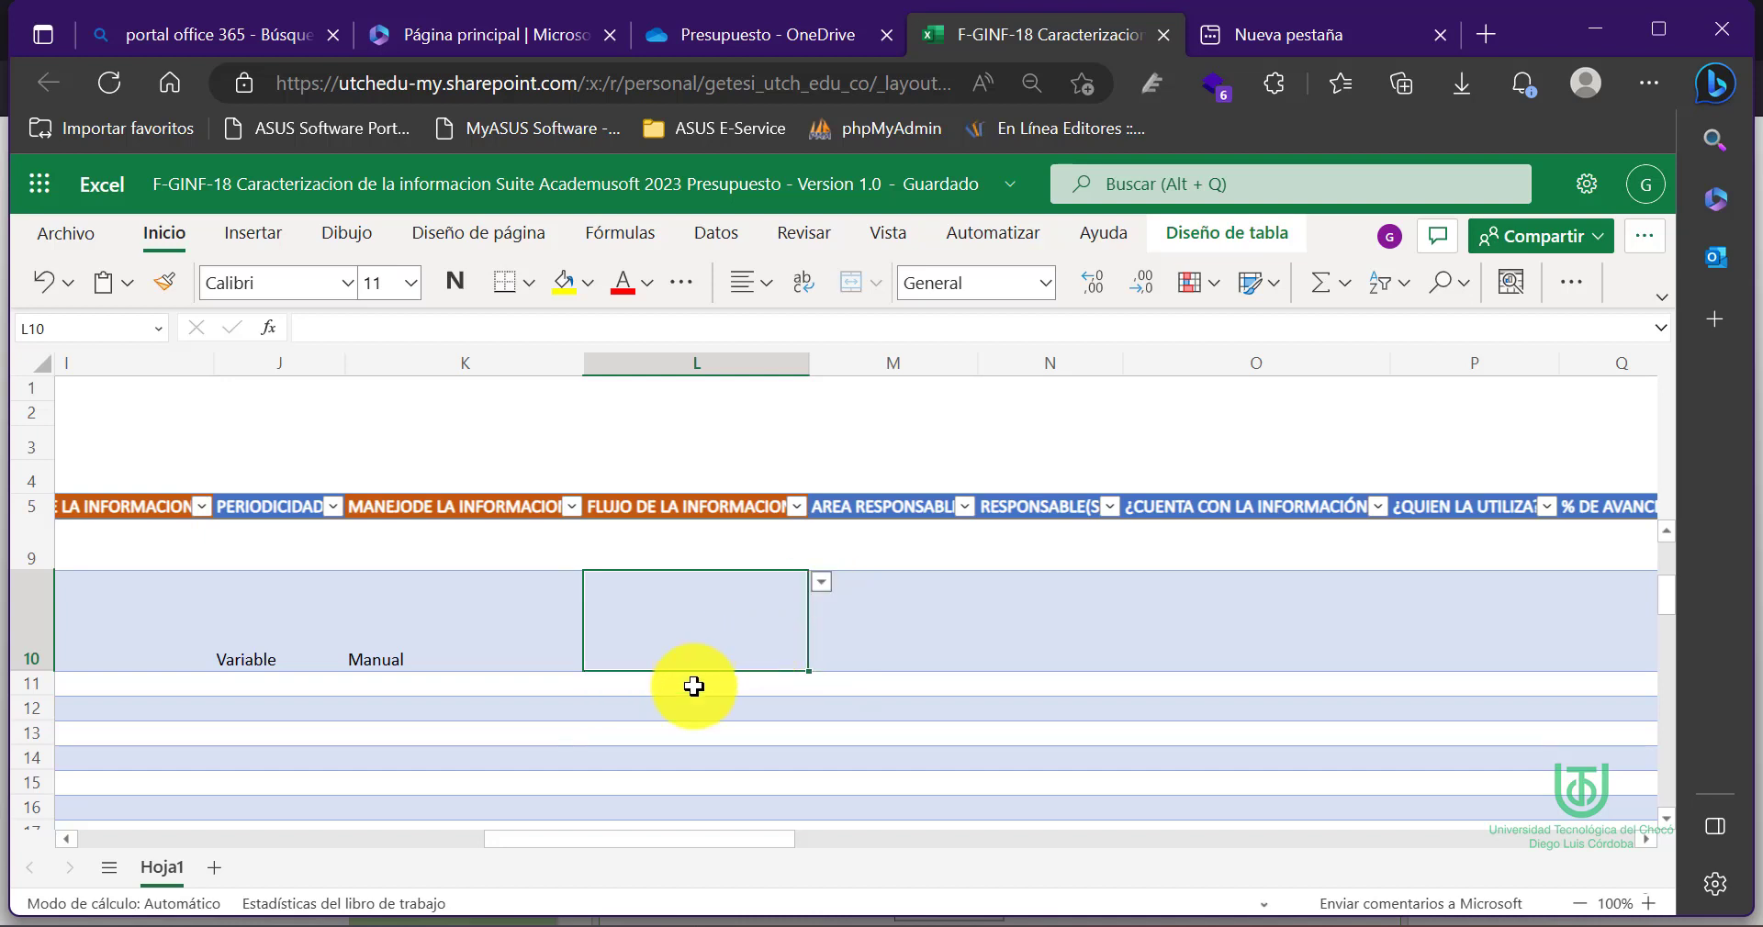
pyautogui.click(825, 587)
pyautogui.click(824, 587)
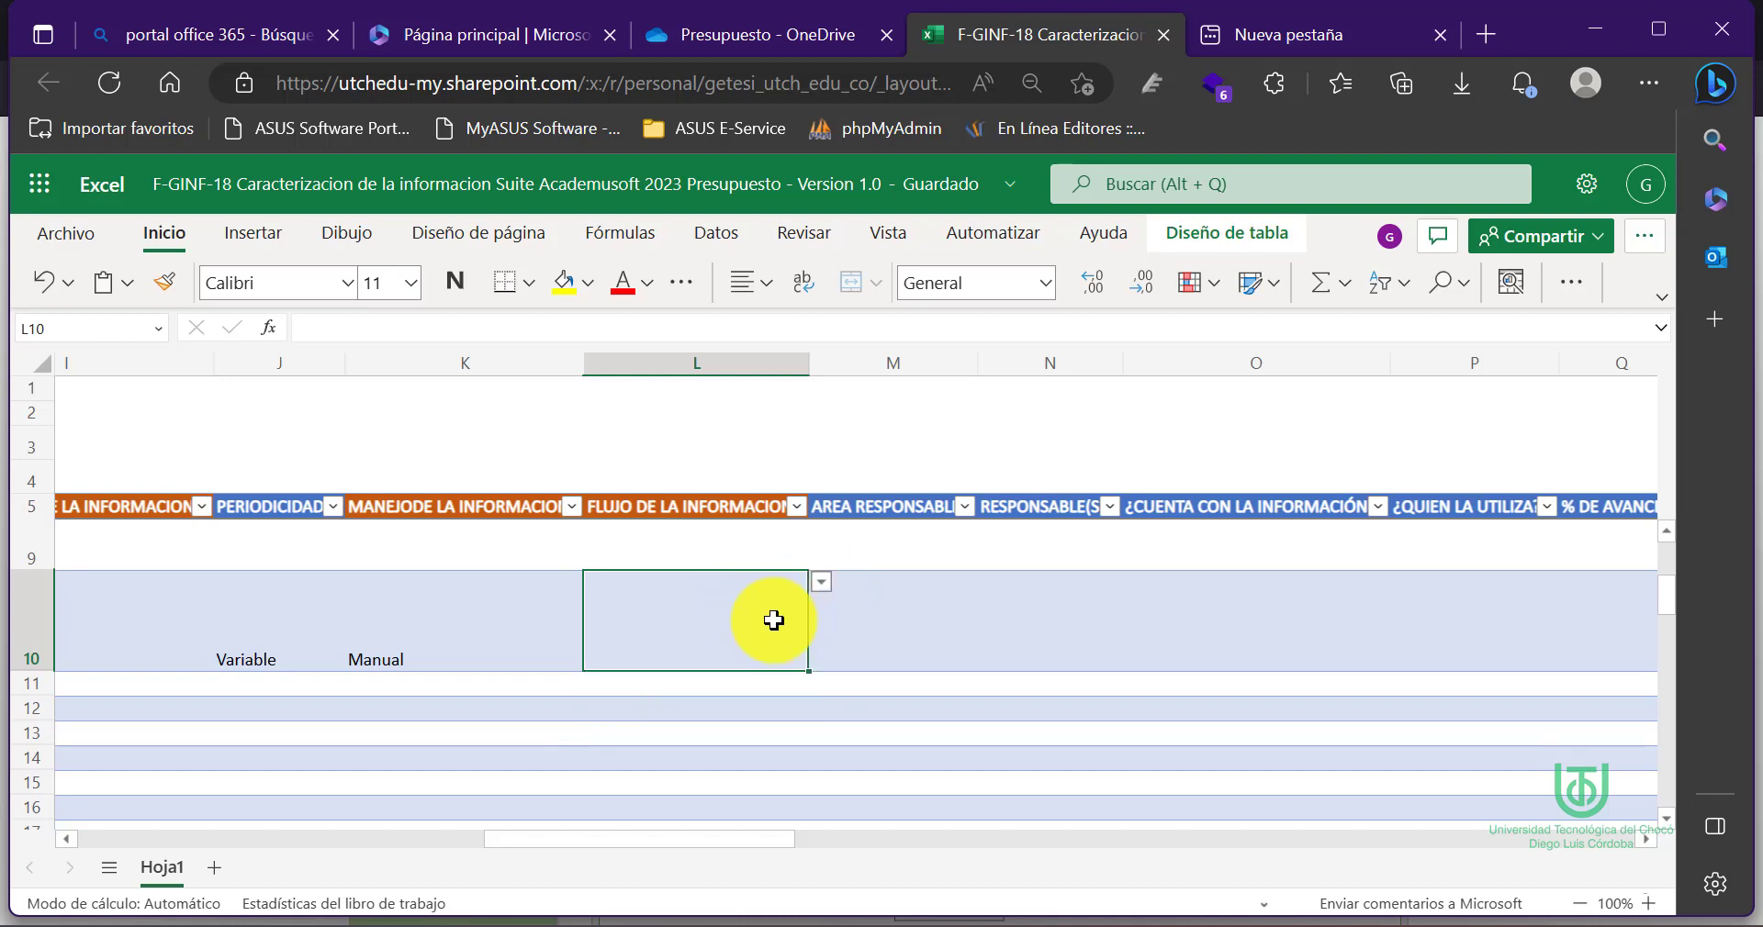
pyautogui.click(826, 592)
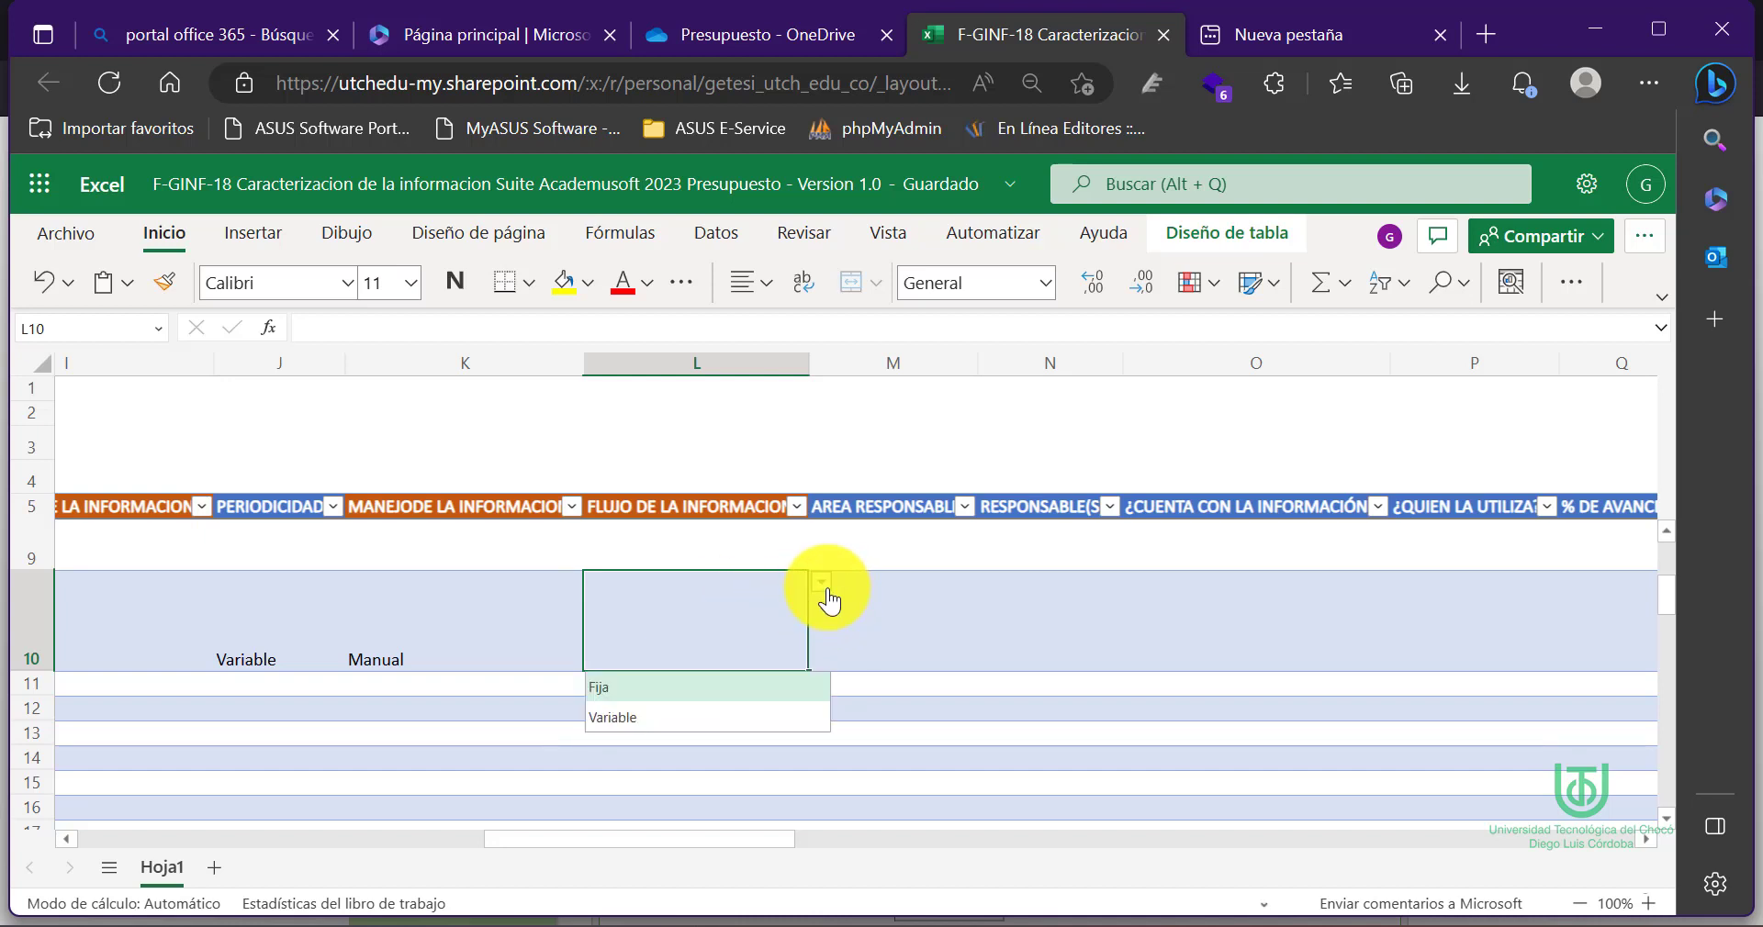
pyautogui.click(617, 718)
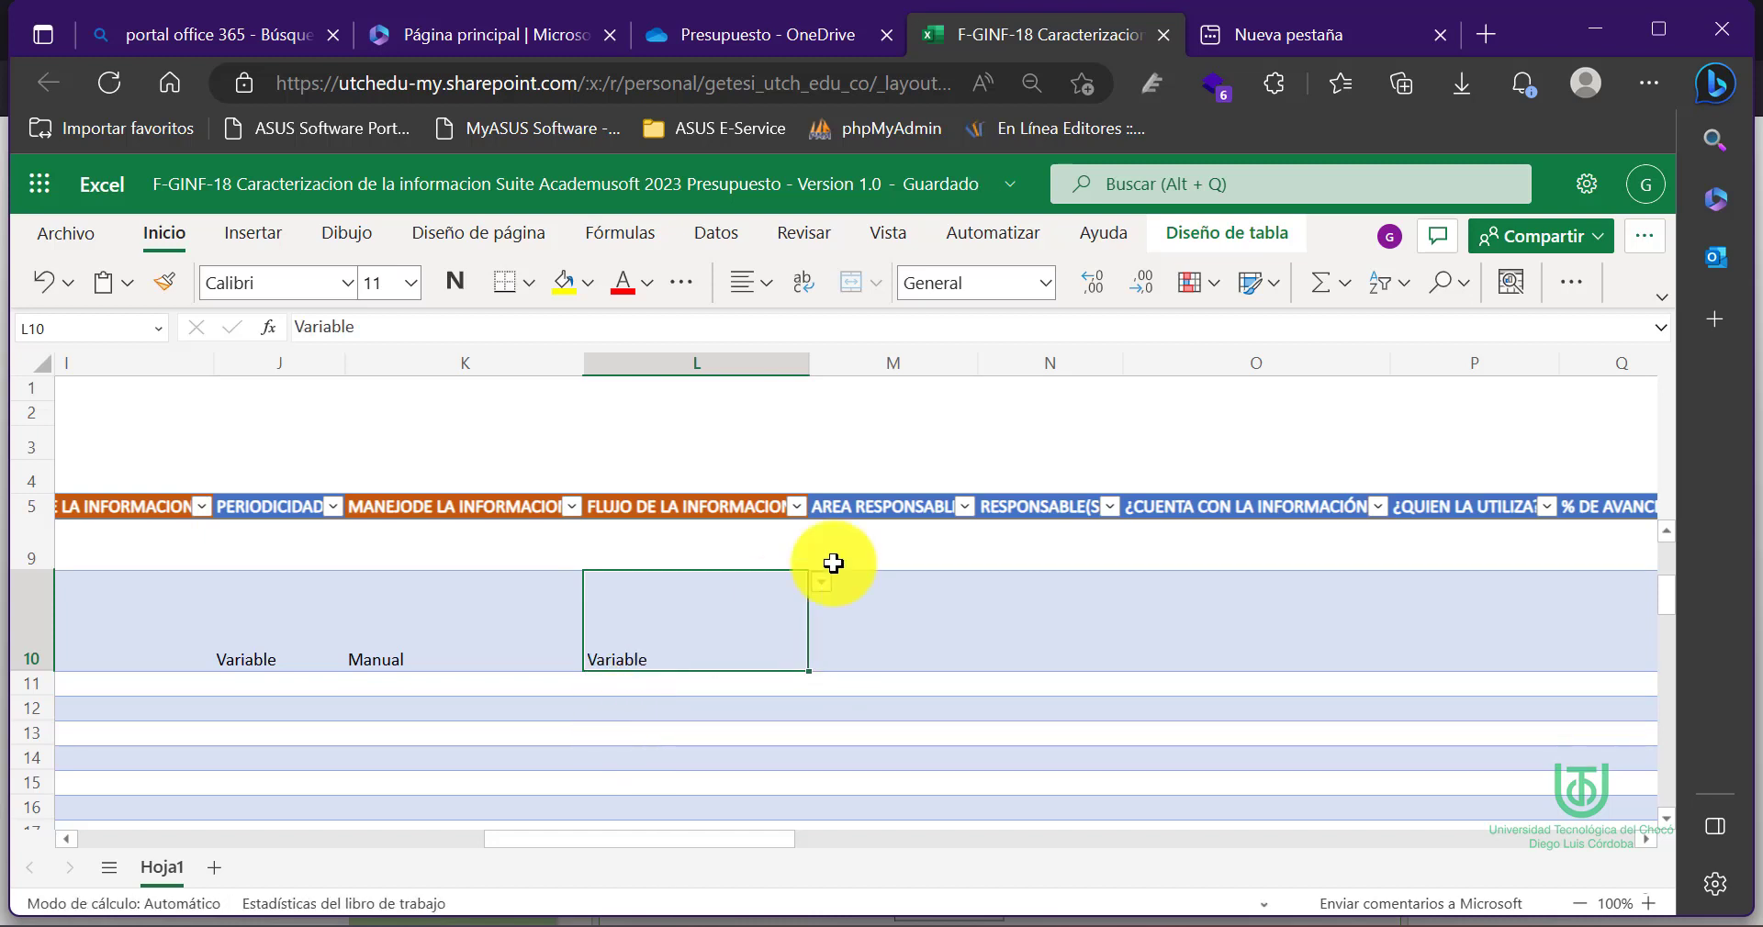
pyautogui.click(906, 618)
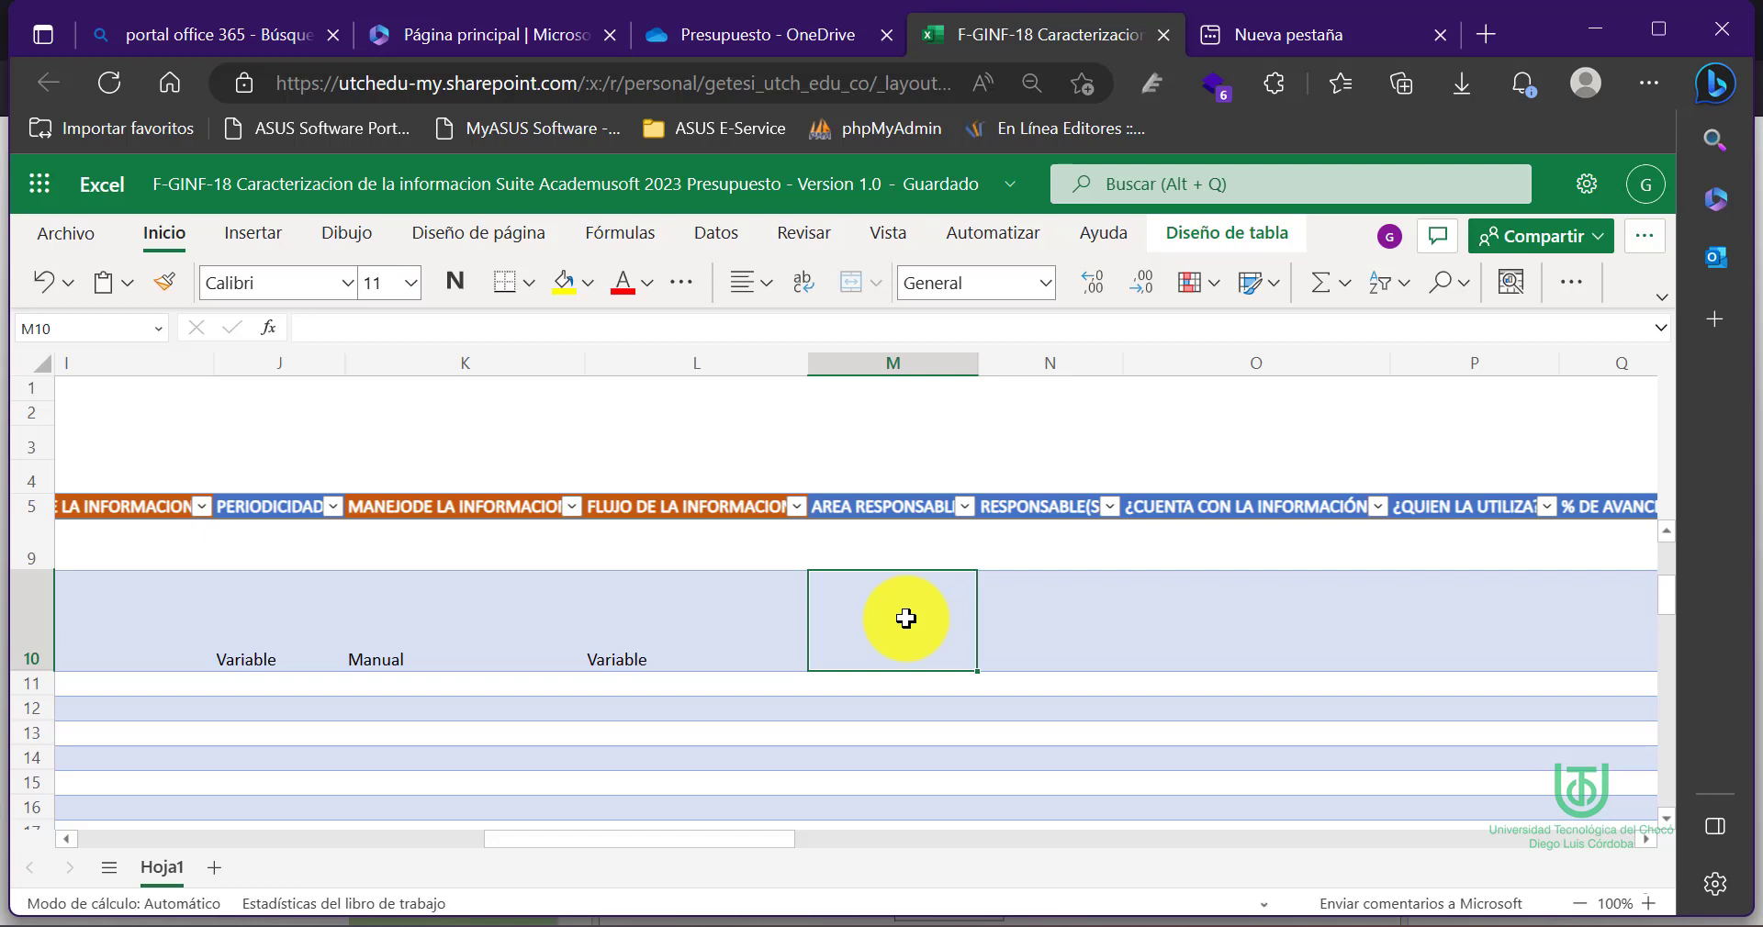
# Enter Presupuesto as the area and 'Jefe de presupuesto' plus the person's name as responsible
pyautogui.write('Presupuesto')
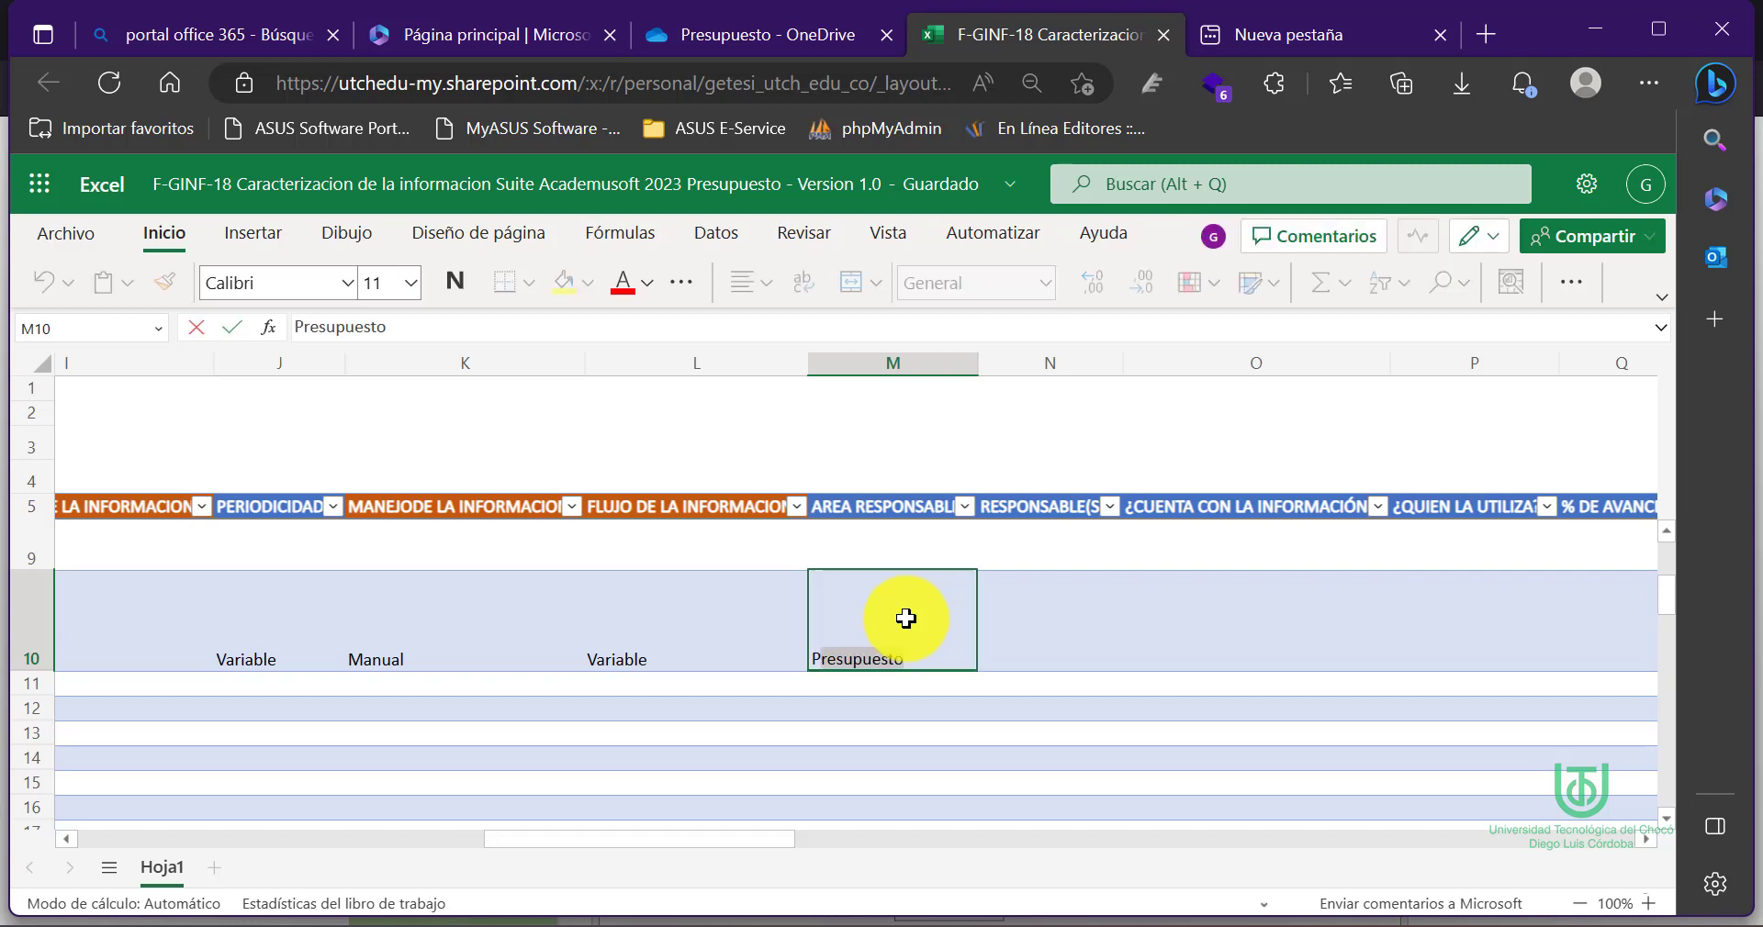
pyautogui.press('Tab')
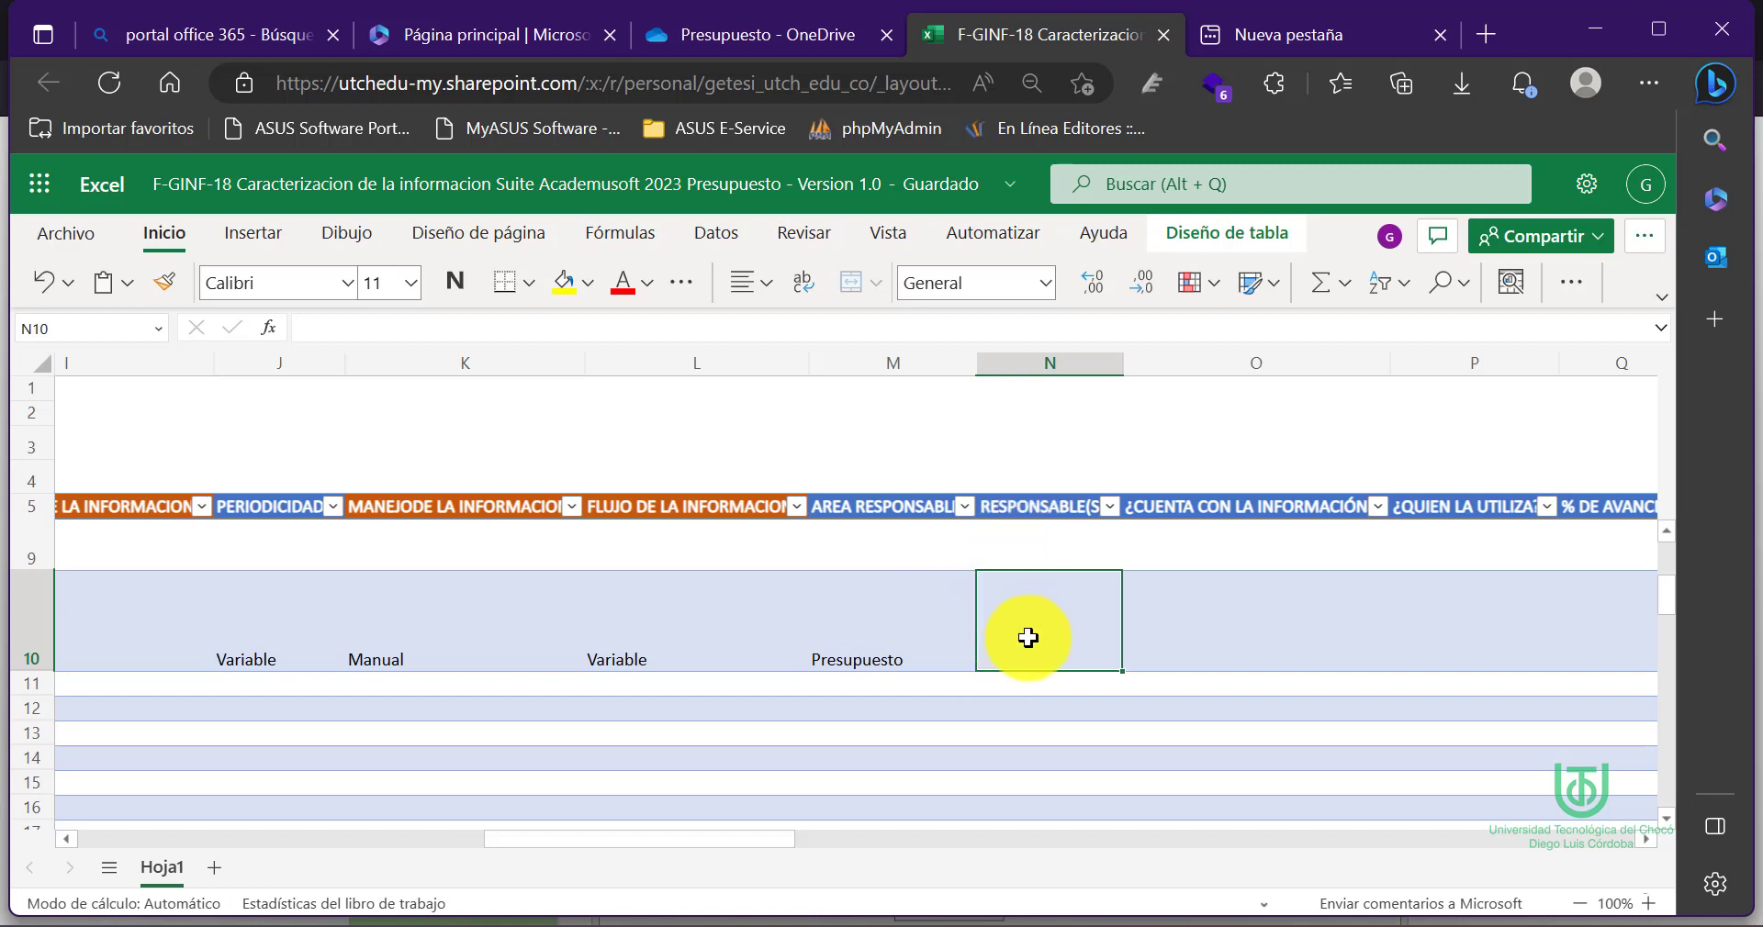
pyautogui.scroll(1, 1027, 637)
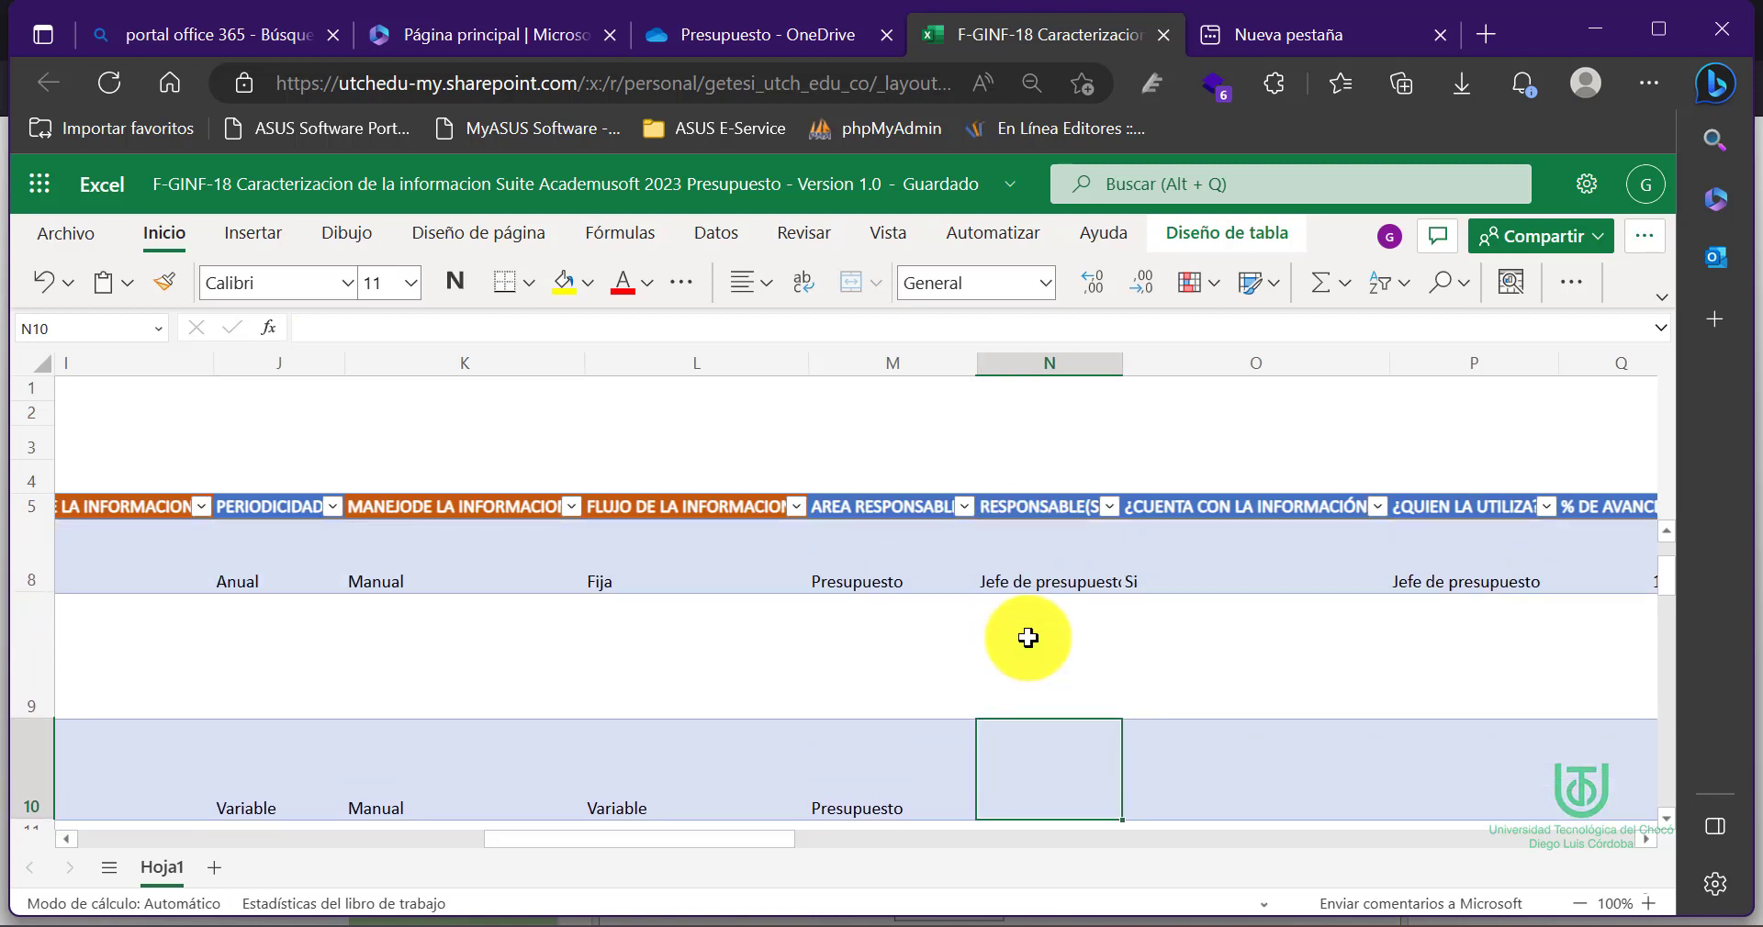
pyautogui.scroll(-1, 1027, 637)
pyautogui.scroll(1, 1027, 637)
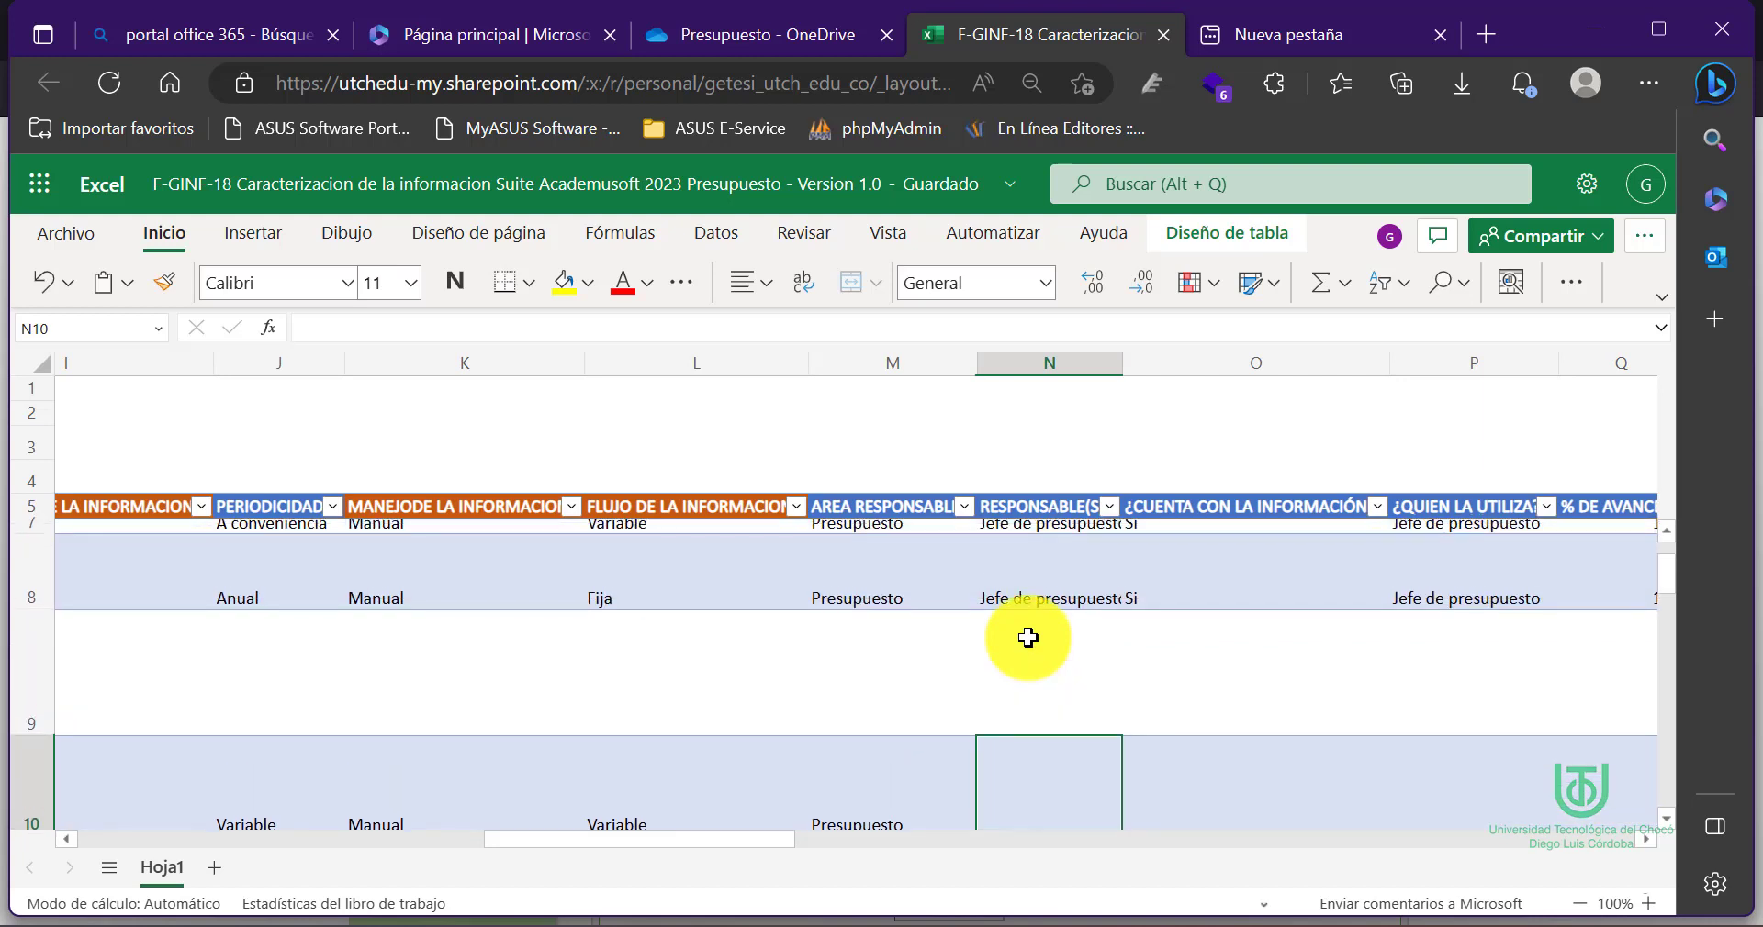
pyautogui.scroll(-1, 1027, 637)
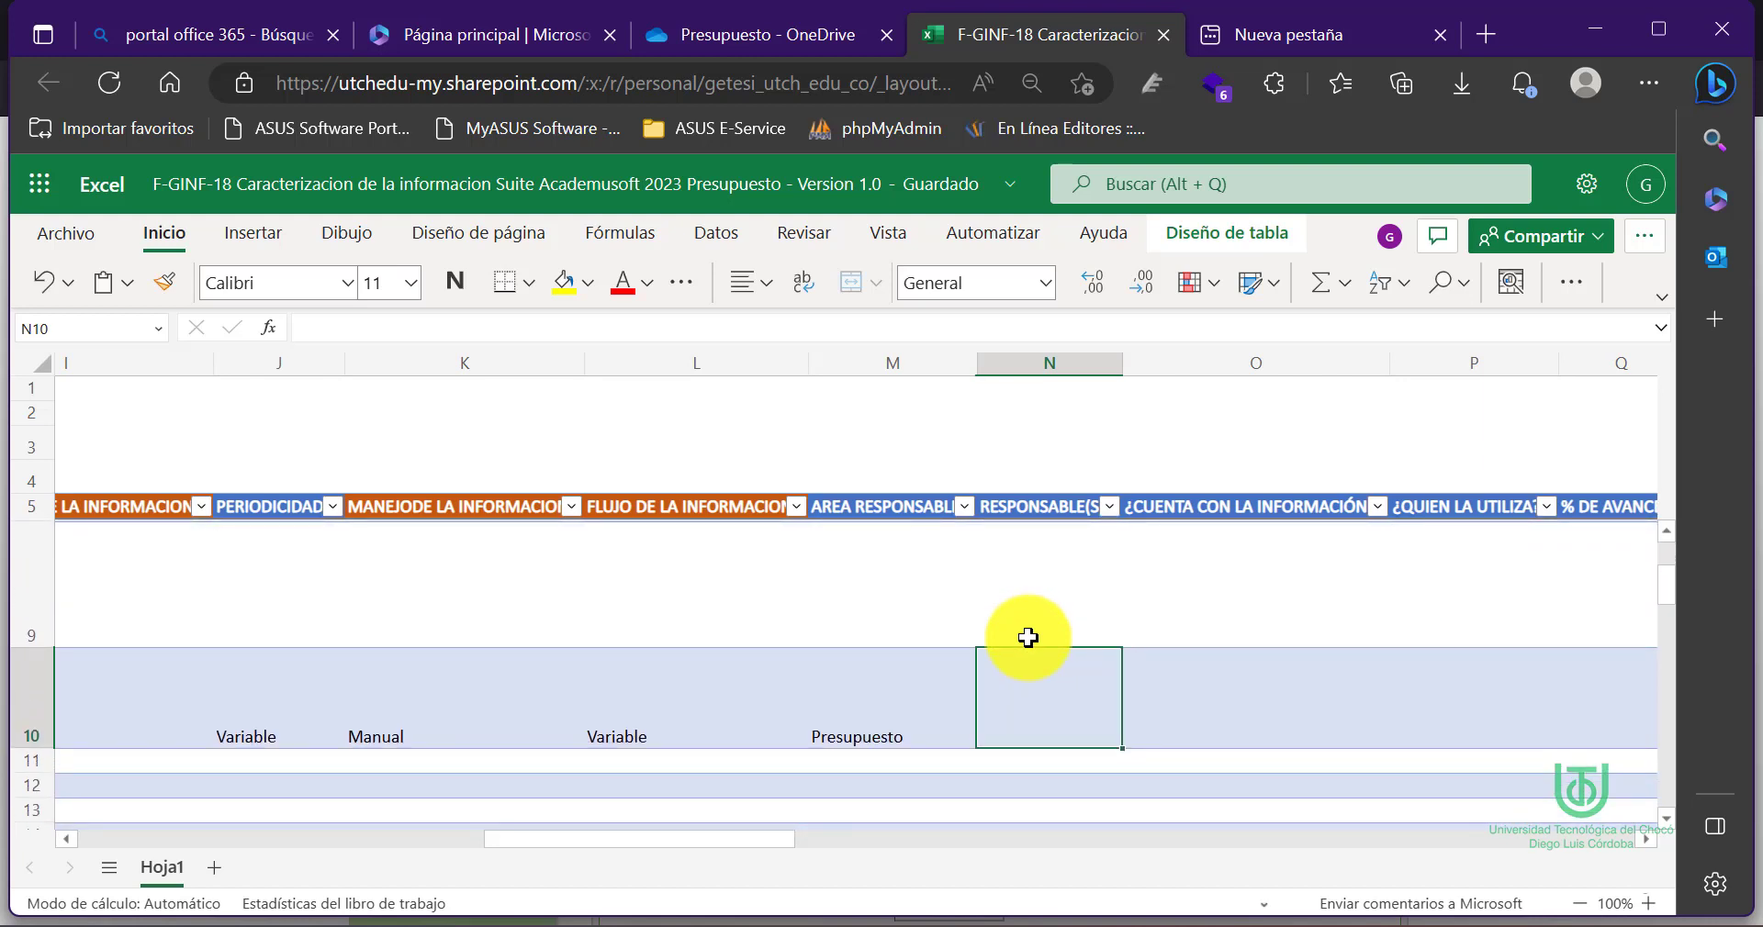
pyautogui.write('Jefe')
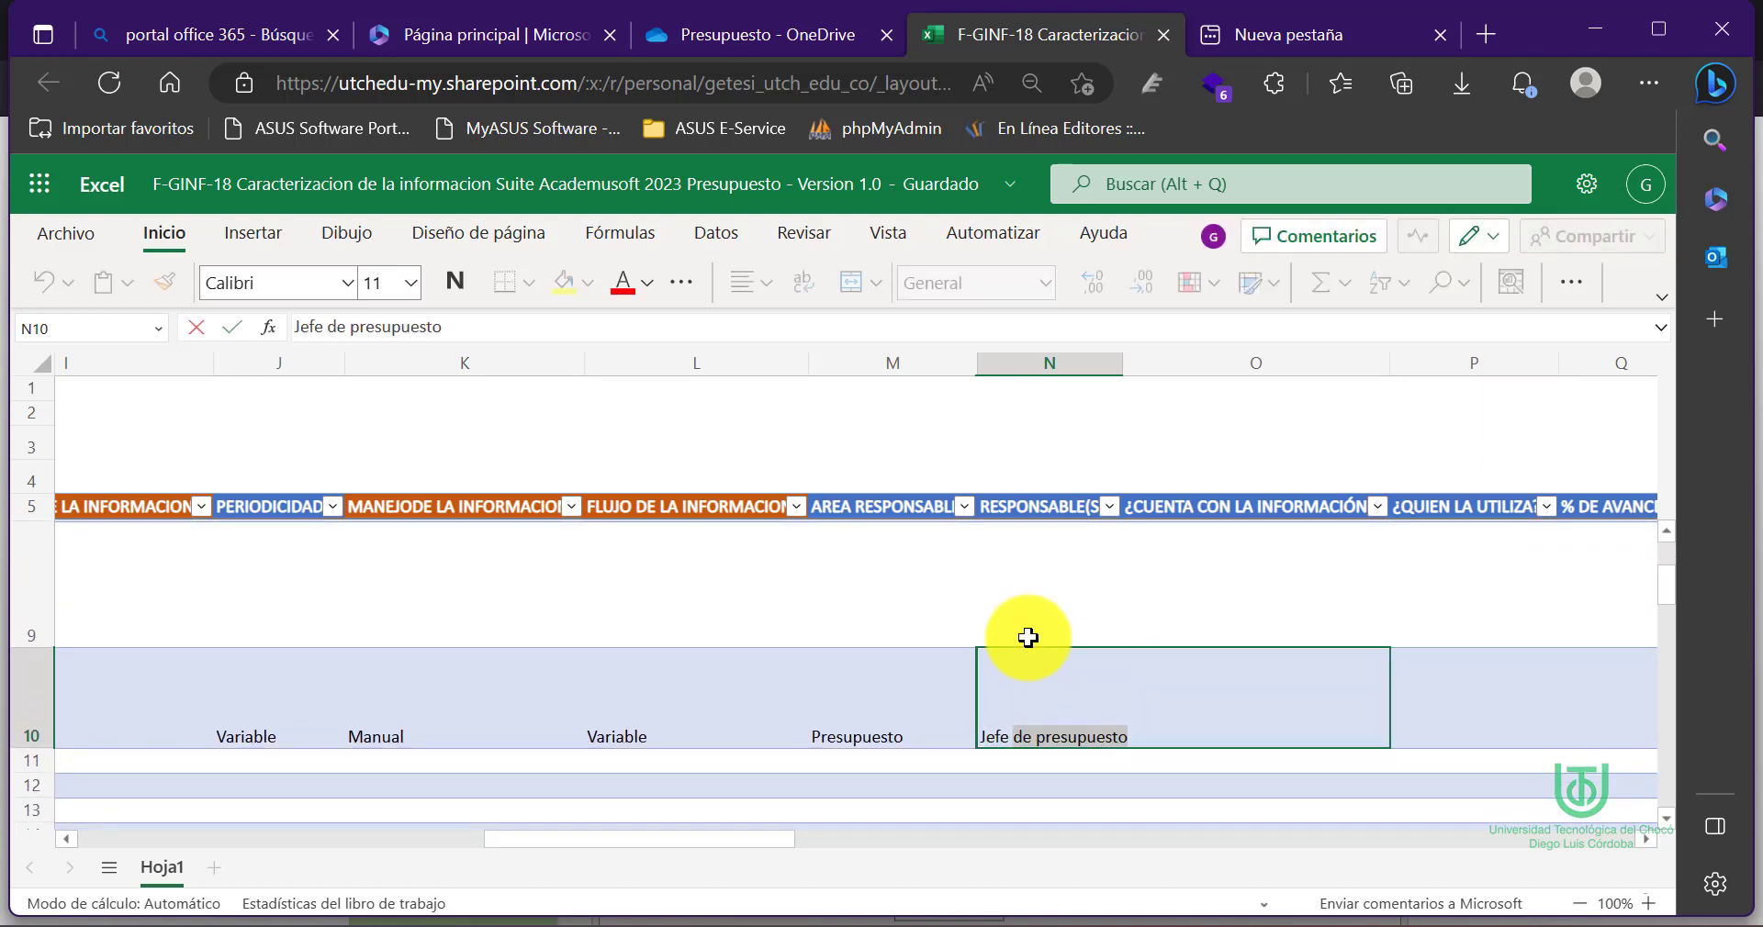
pyautogui.click(528, 328)
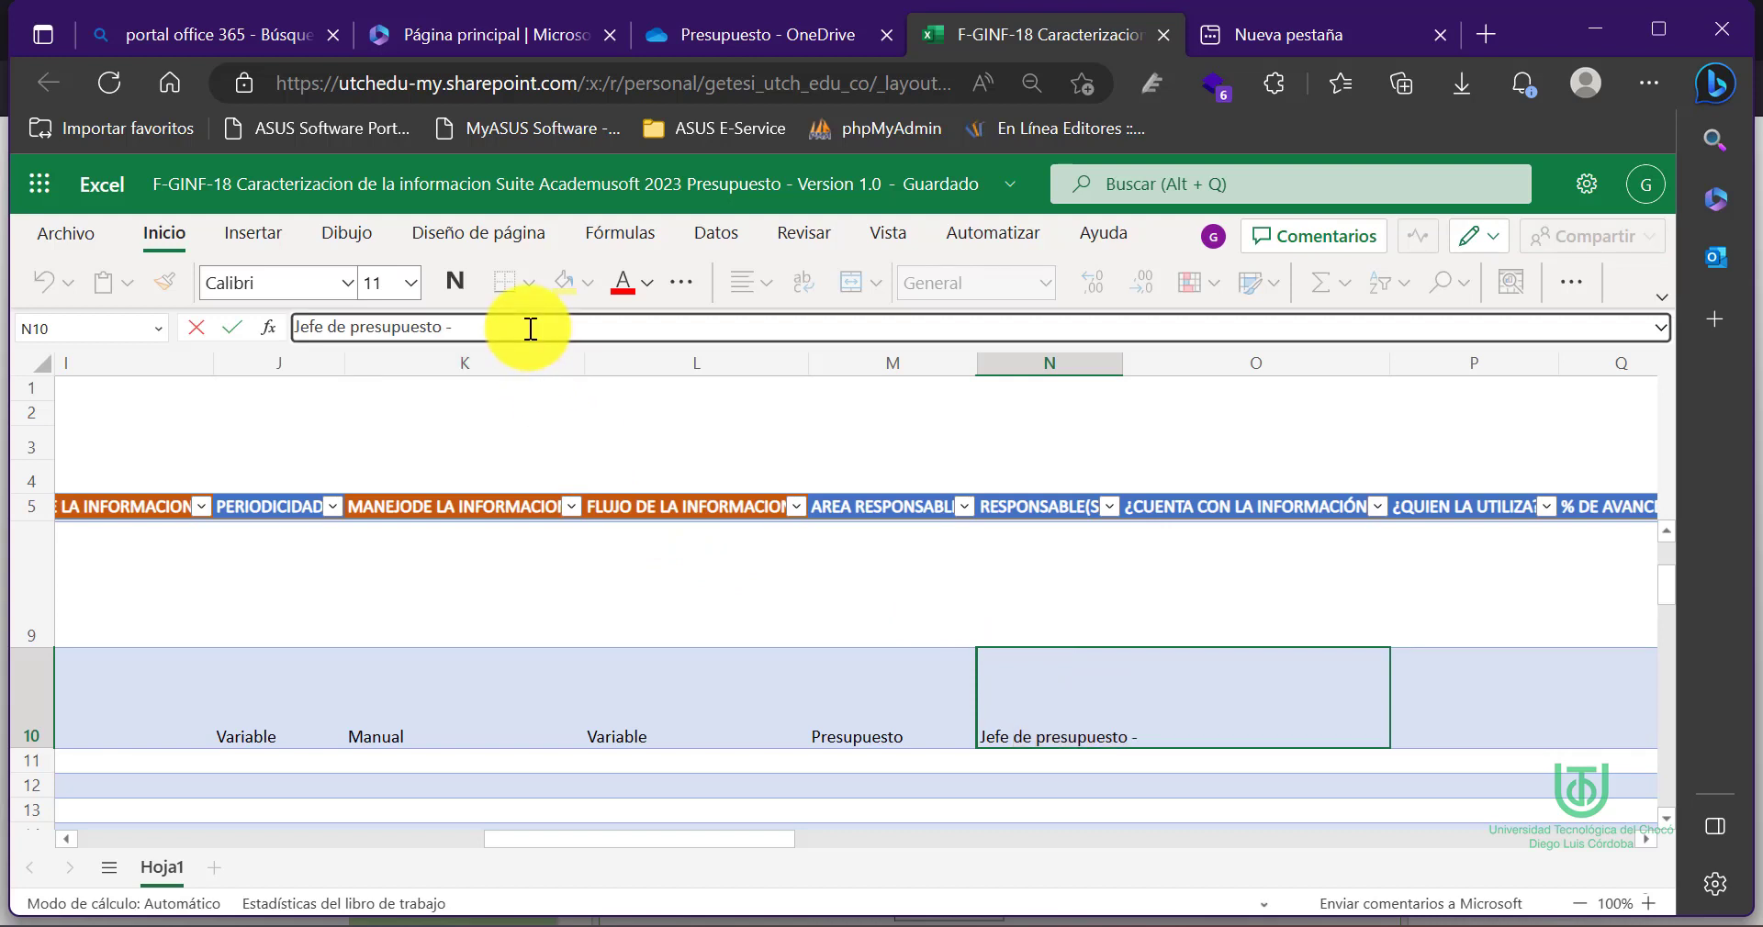
pyautogui.write('- Gina')
pyautogui.click(1457, 698)
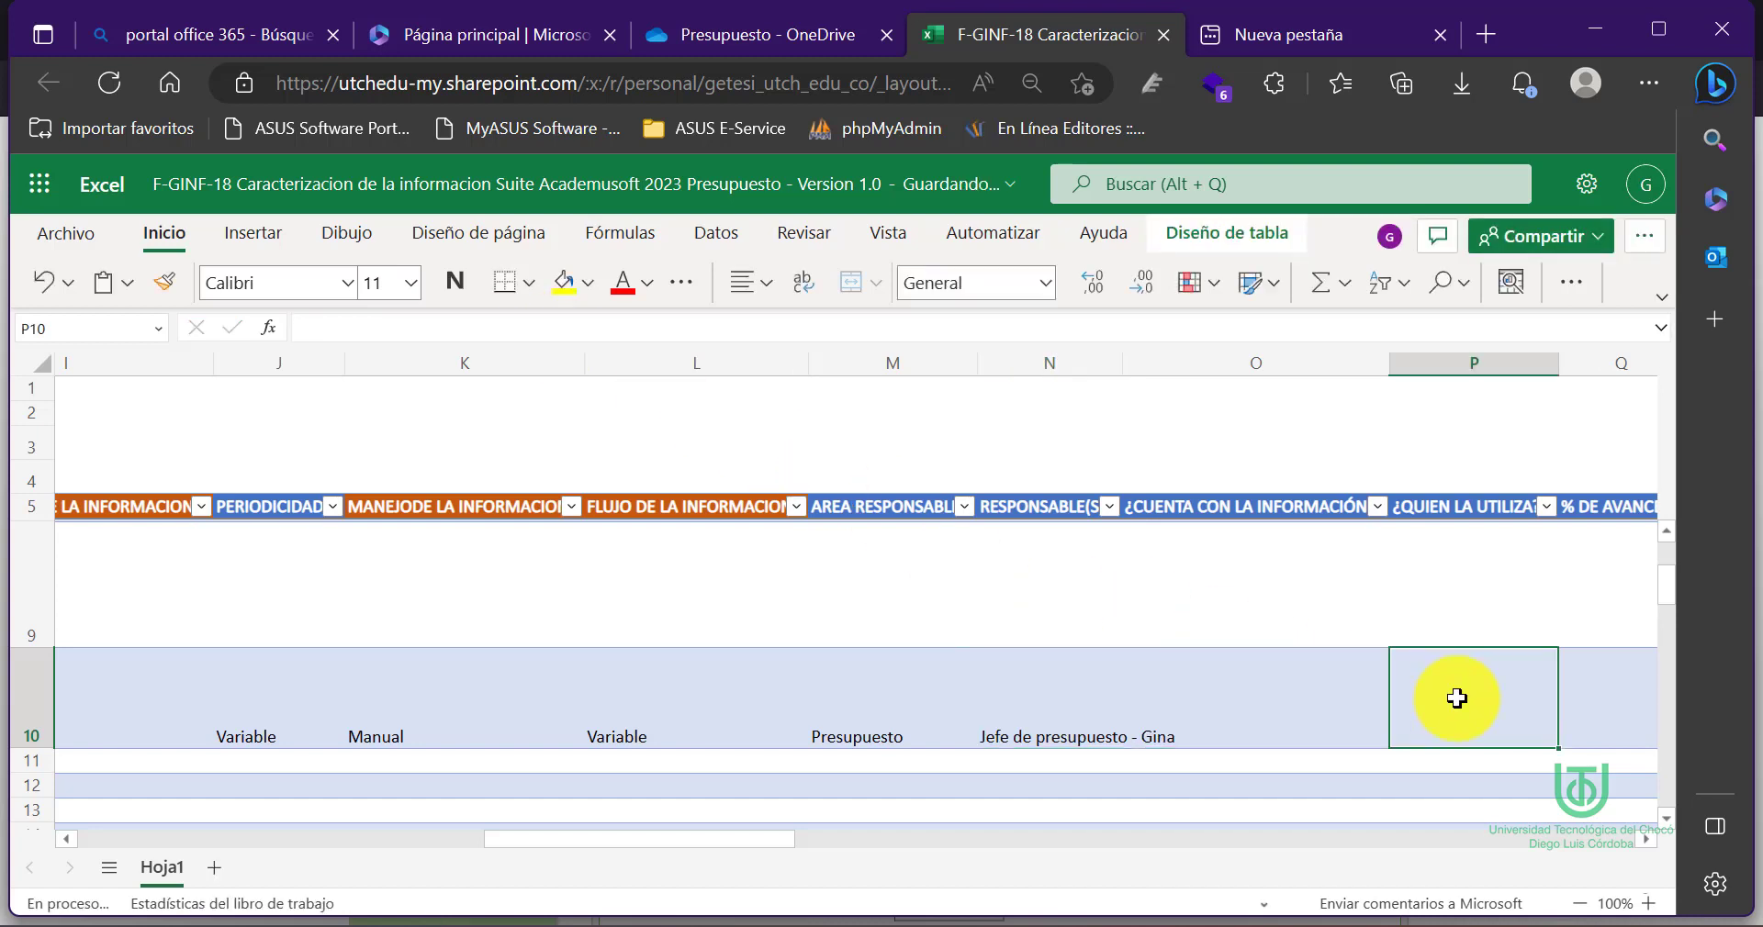
# Enter SI in O10 for information availability
pyautogui.click(1212, 716)
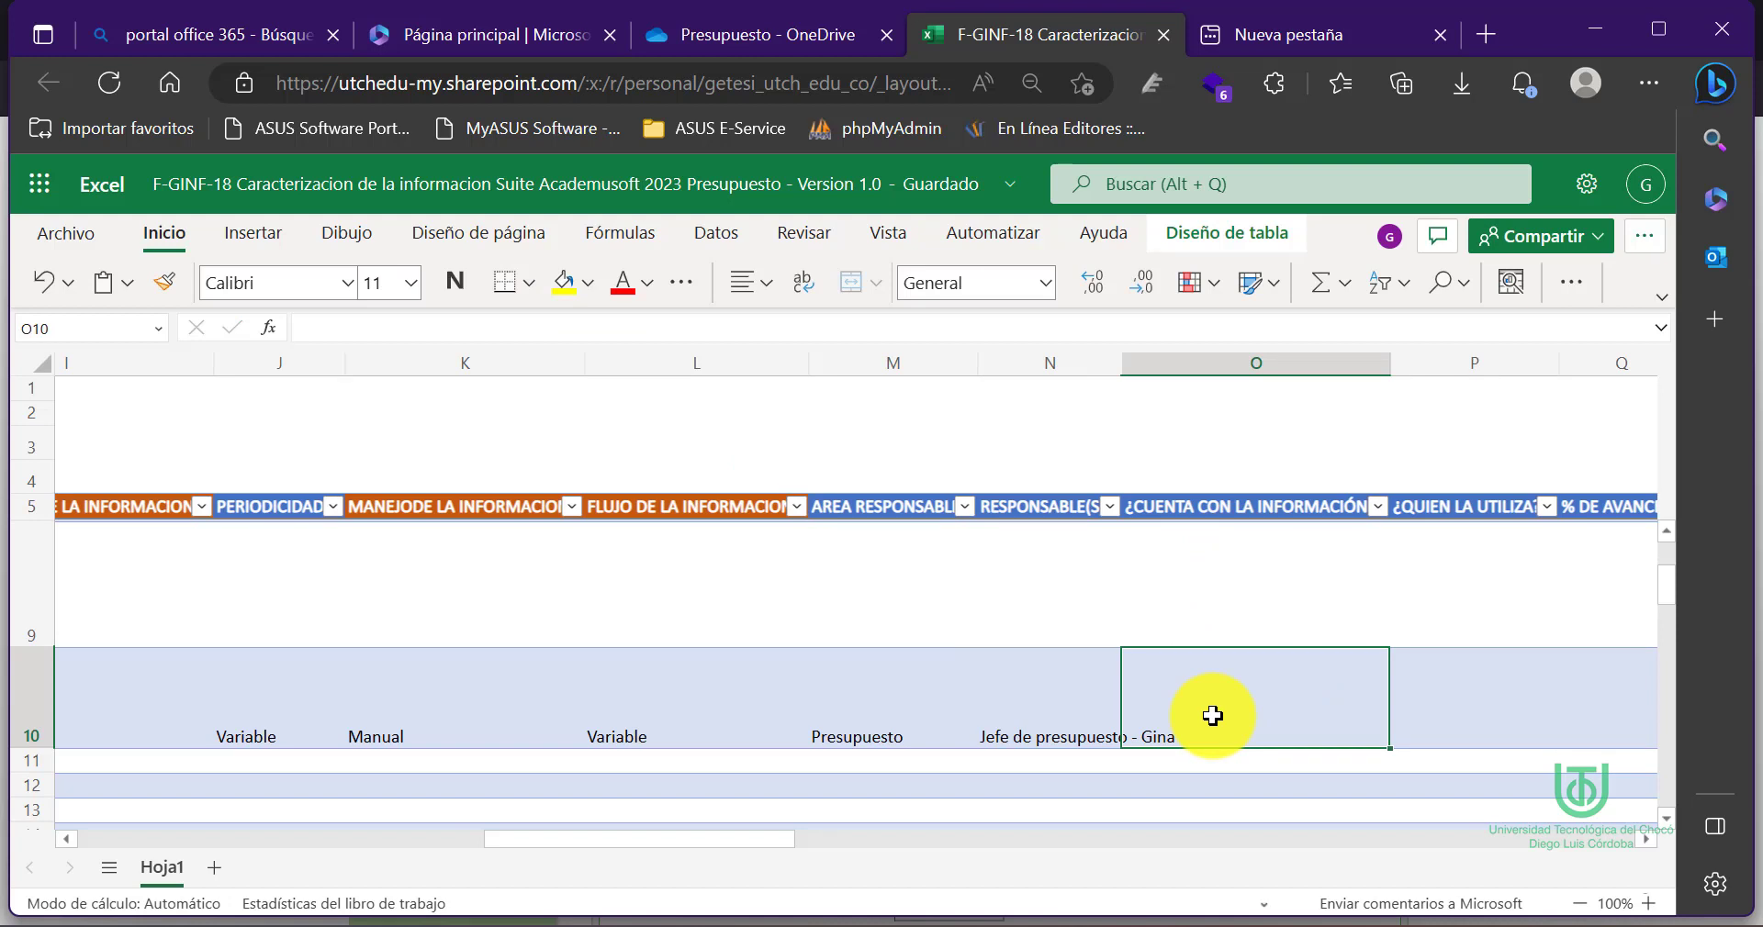
pyautogui.write('SI')
pyautogui.click(1457, 713)
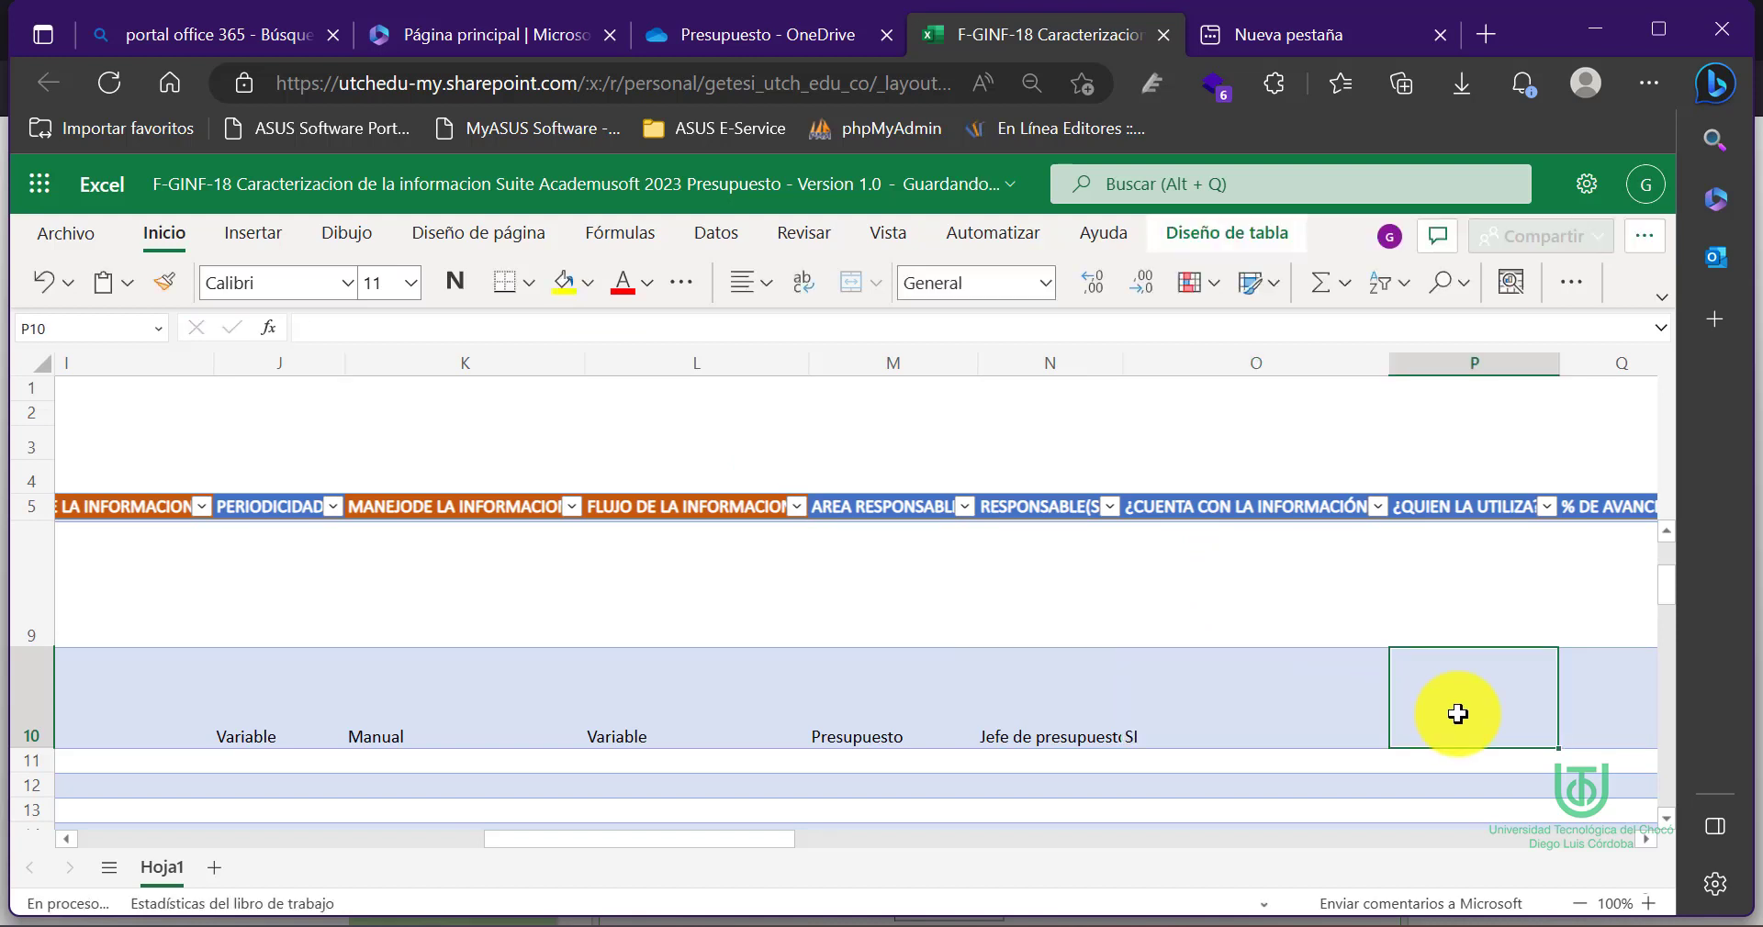
pyautogui.click(1642, 839)
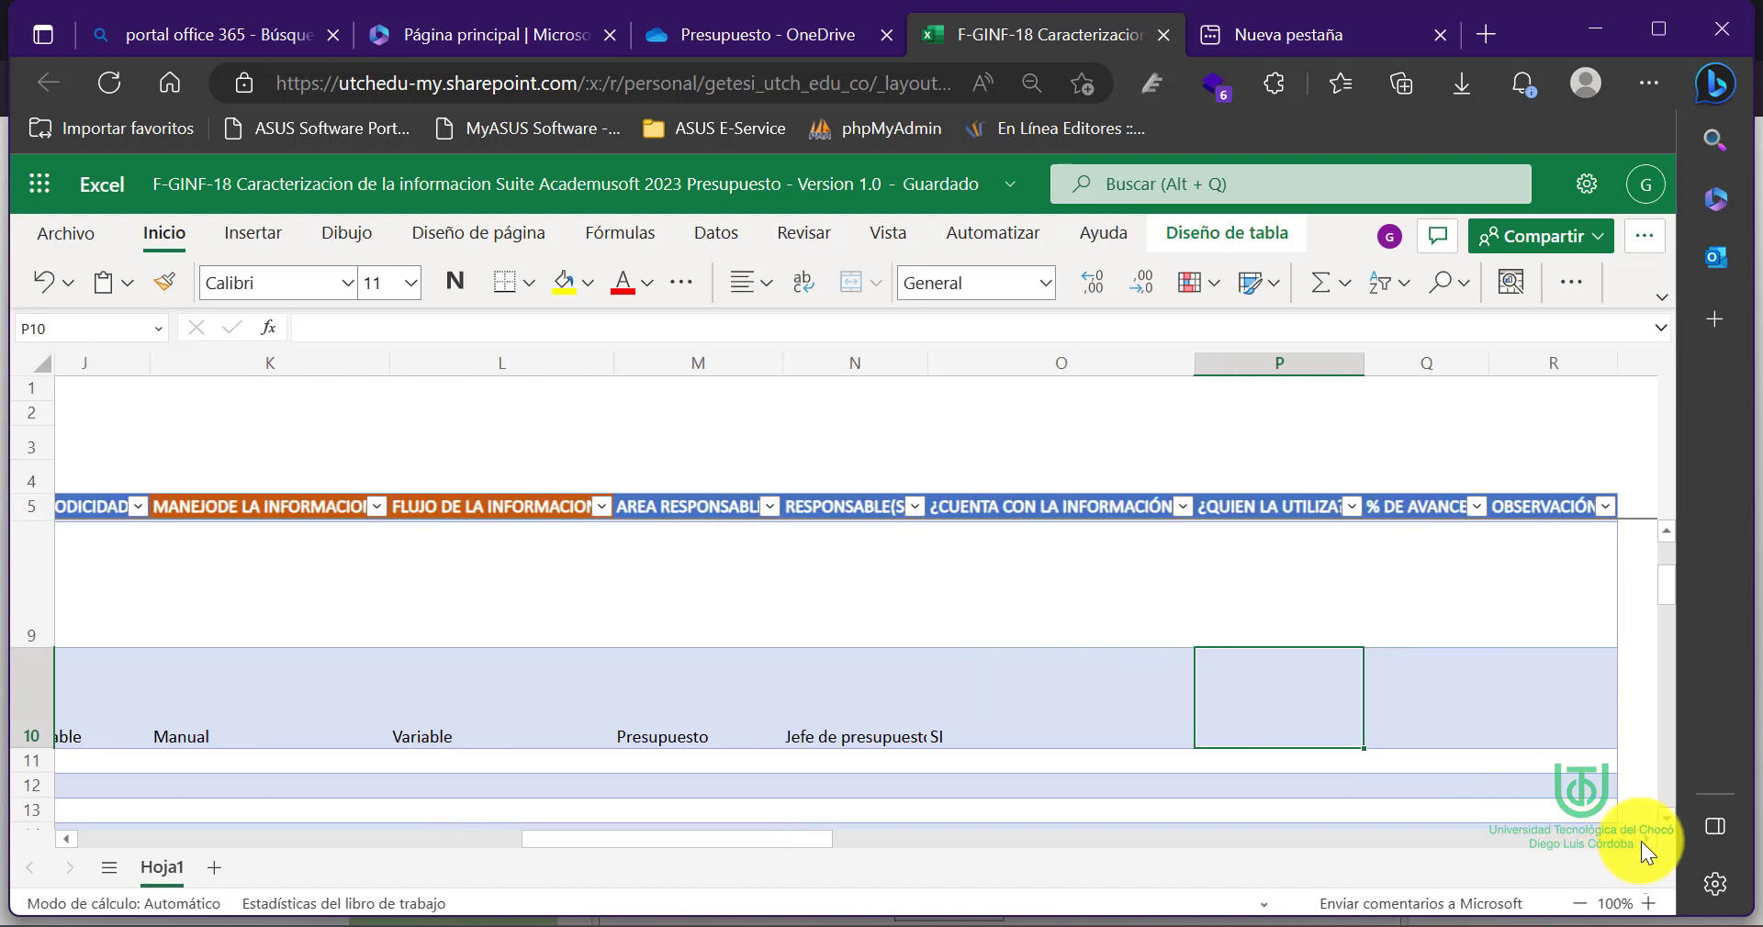
# List Presupuesto, Contratación and Supervisor o Interventor on separate lines in cell P10
pyautogui.click(1642, 839)
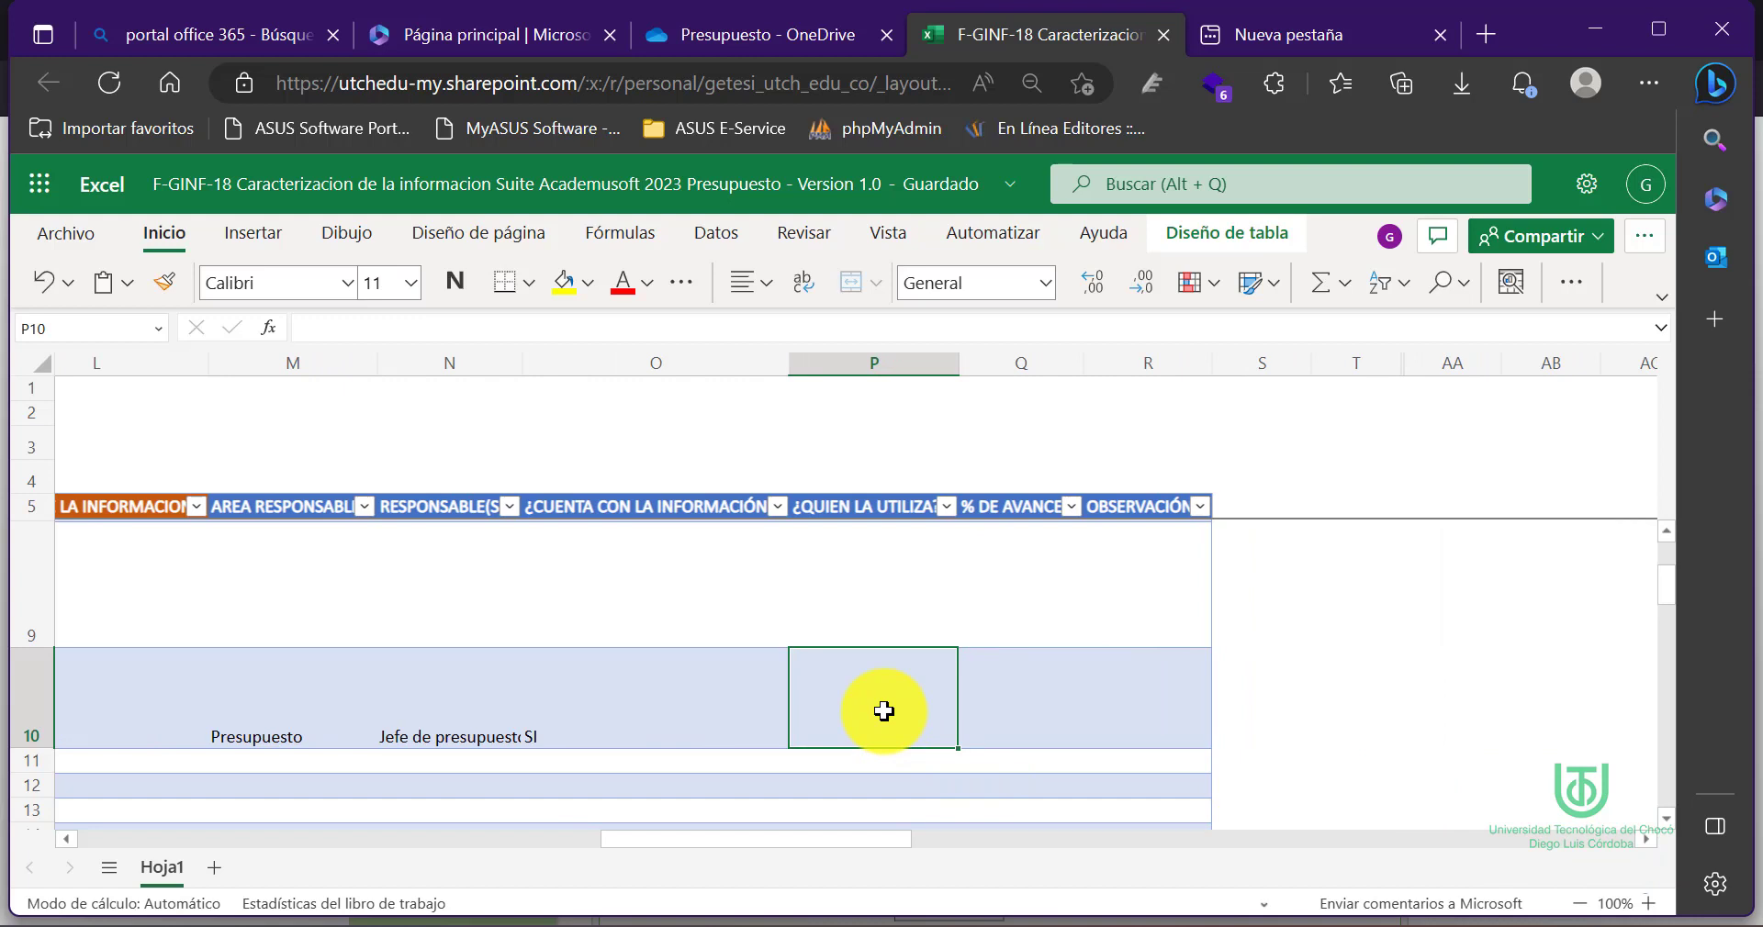
pyautogui.write('Pres')
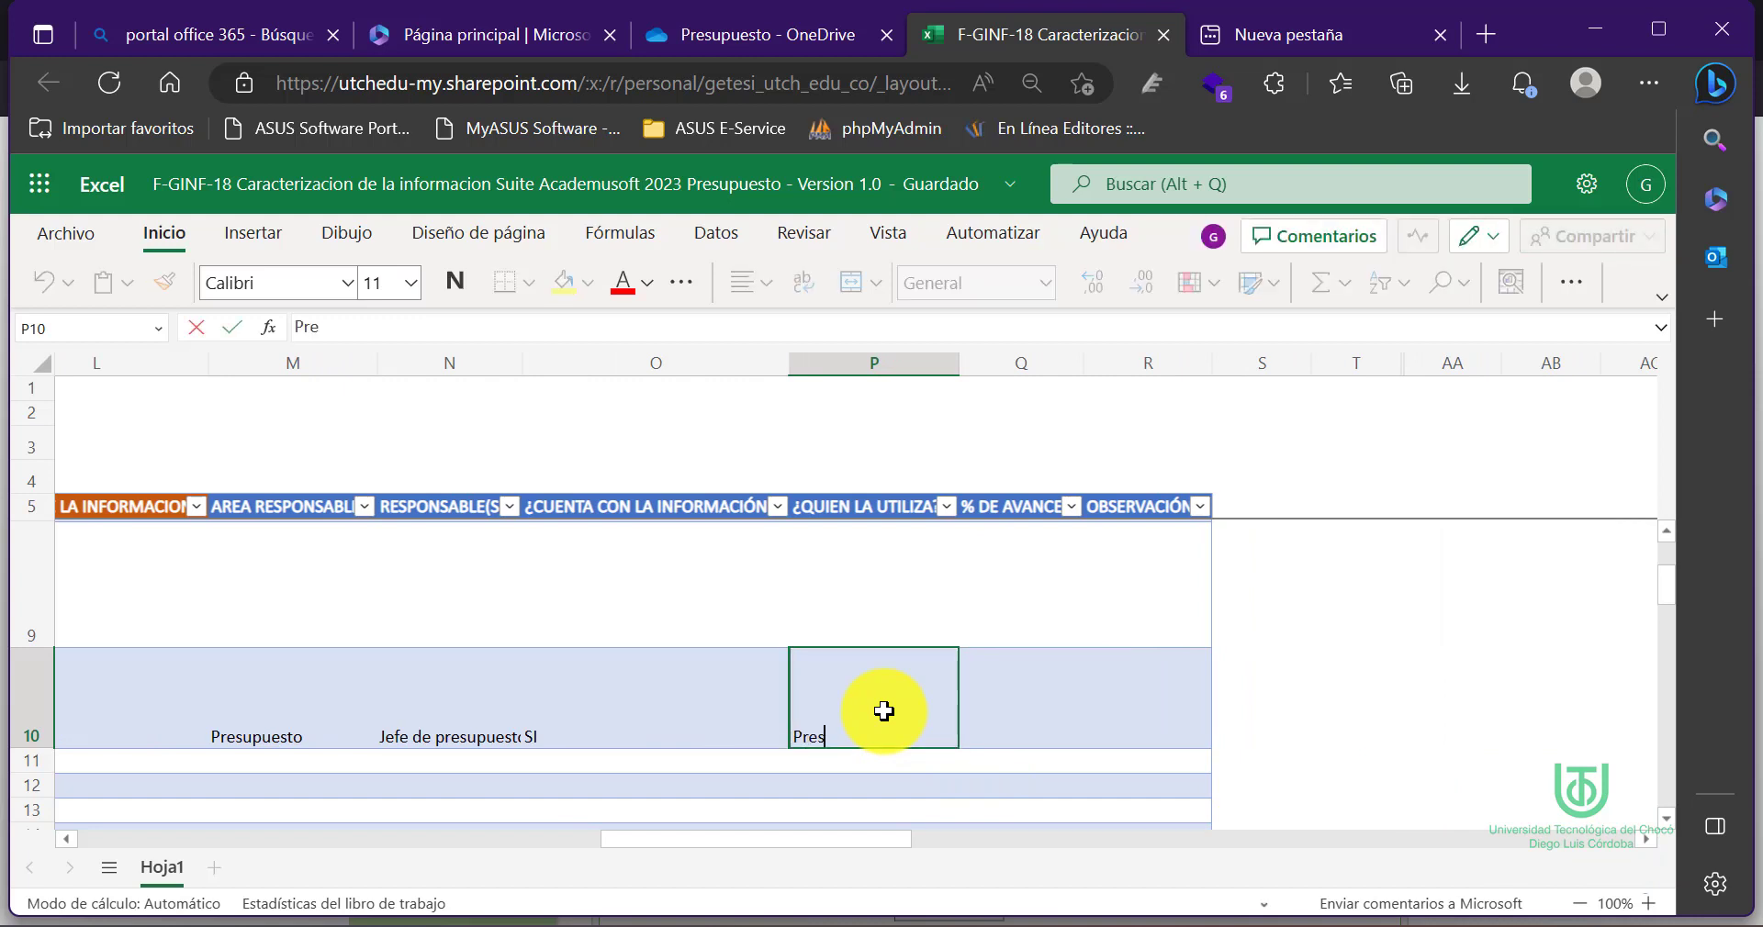
pyautogui.write('upuesto')
pyautogui.hotkey('alt', 'Return')
pyautogui.write('Co')
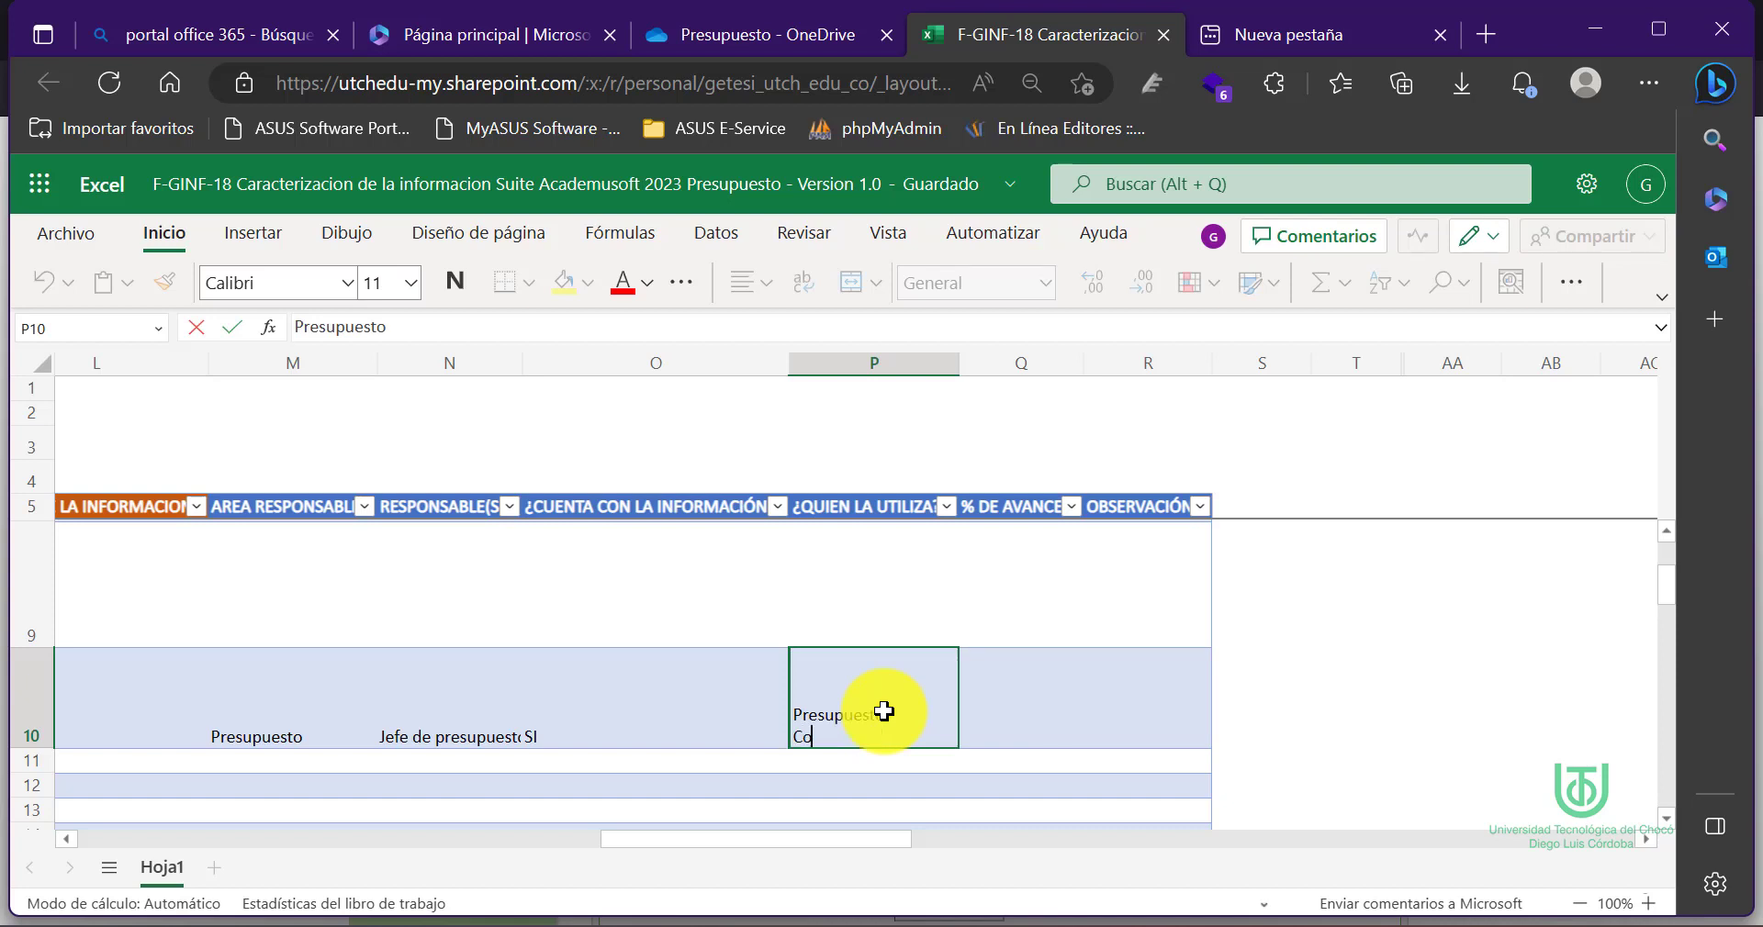
pyautogui.write('ntratación')
pyautogui.hotkey('alt', 'Return')
pyautogui.write('Superviso')
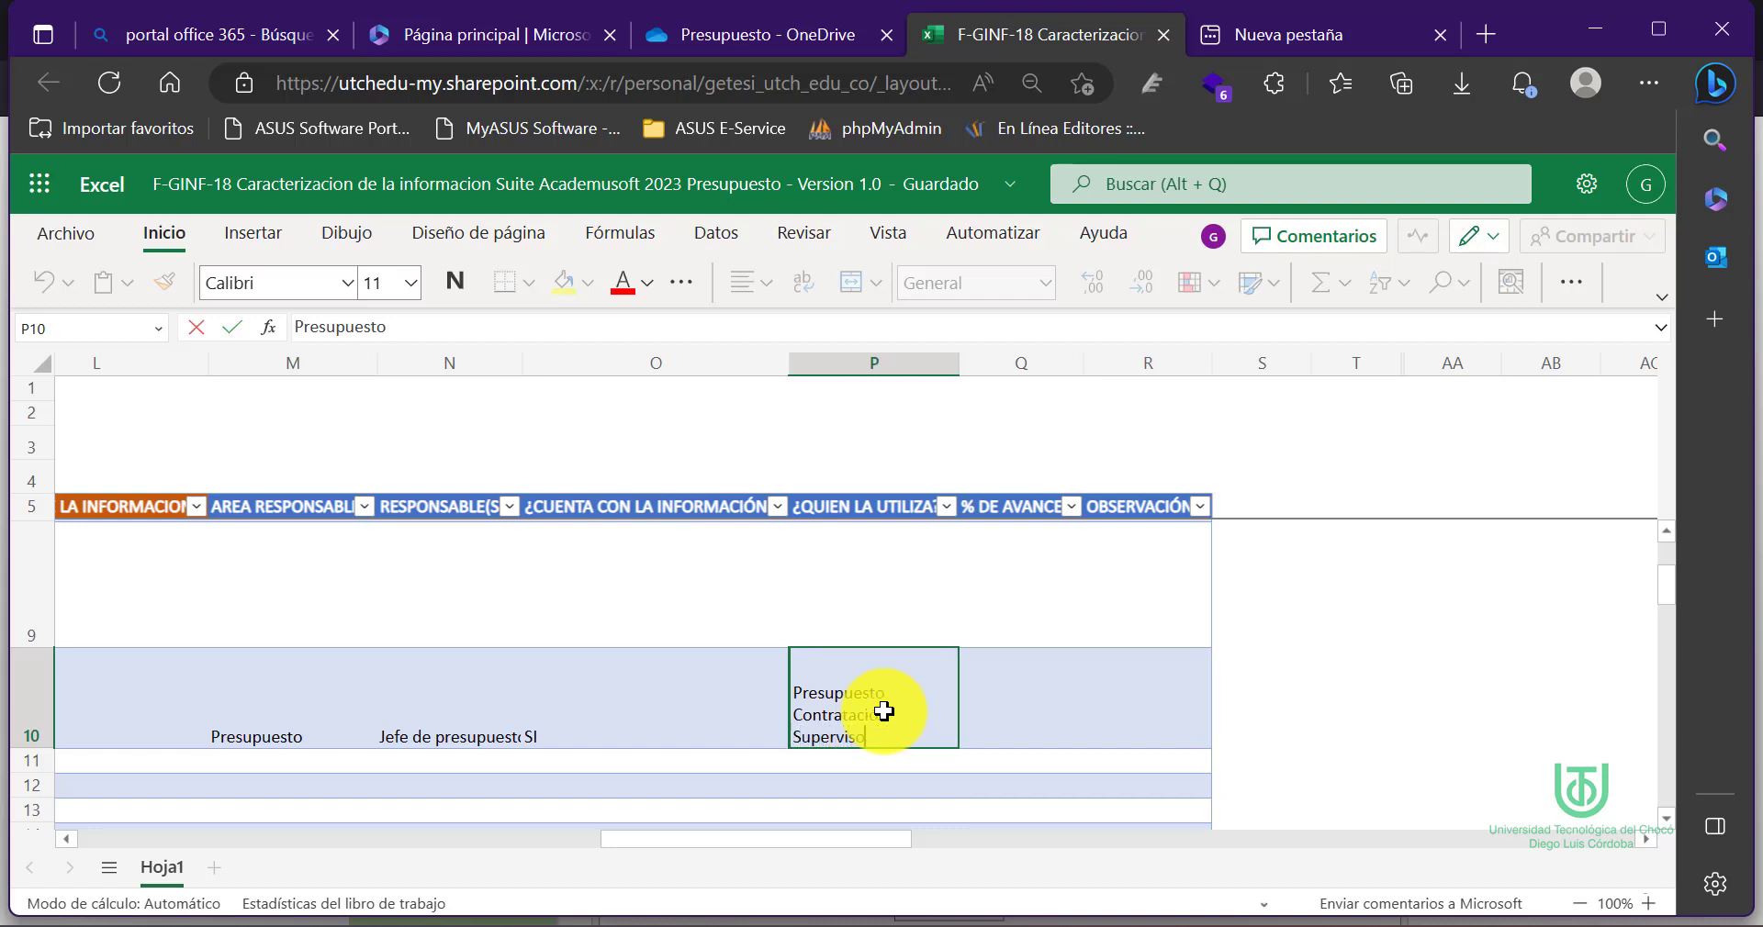
pyautogui.write('r o Interventor')
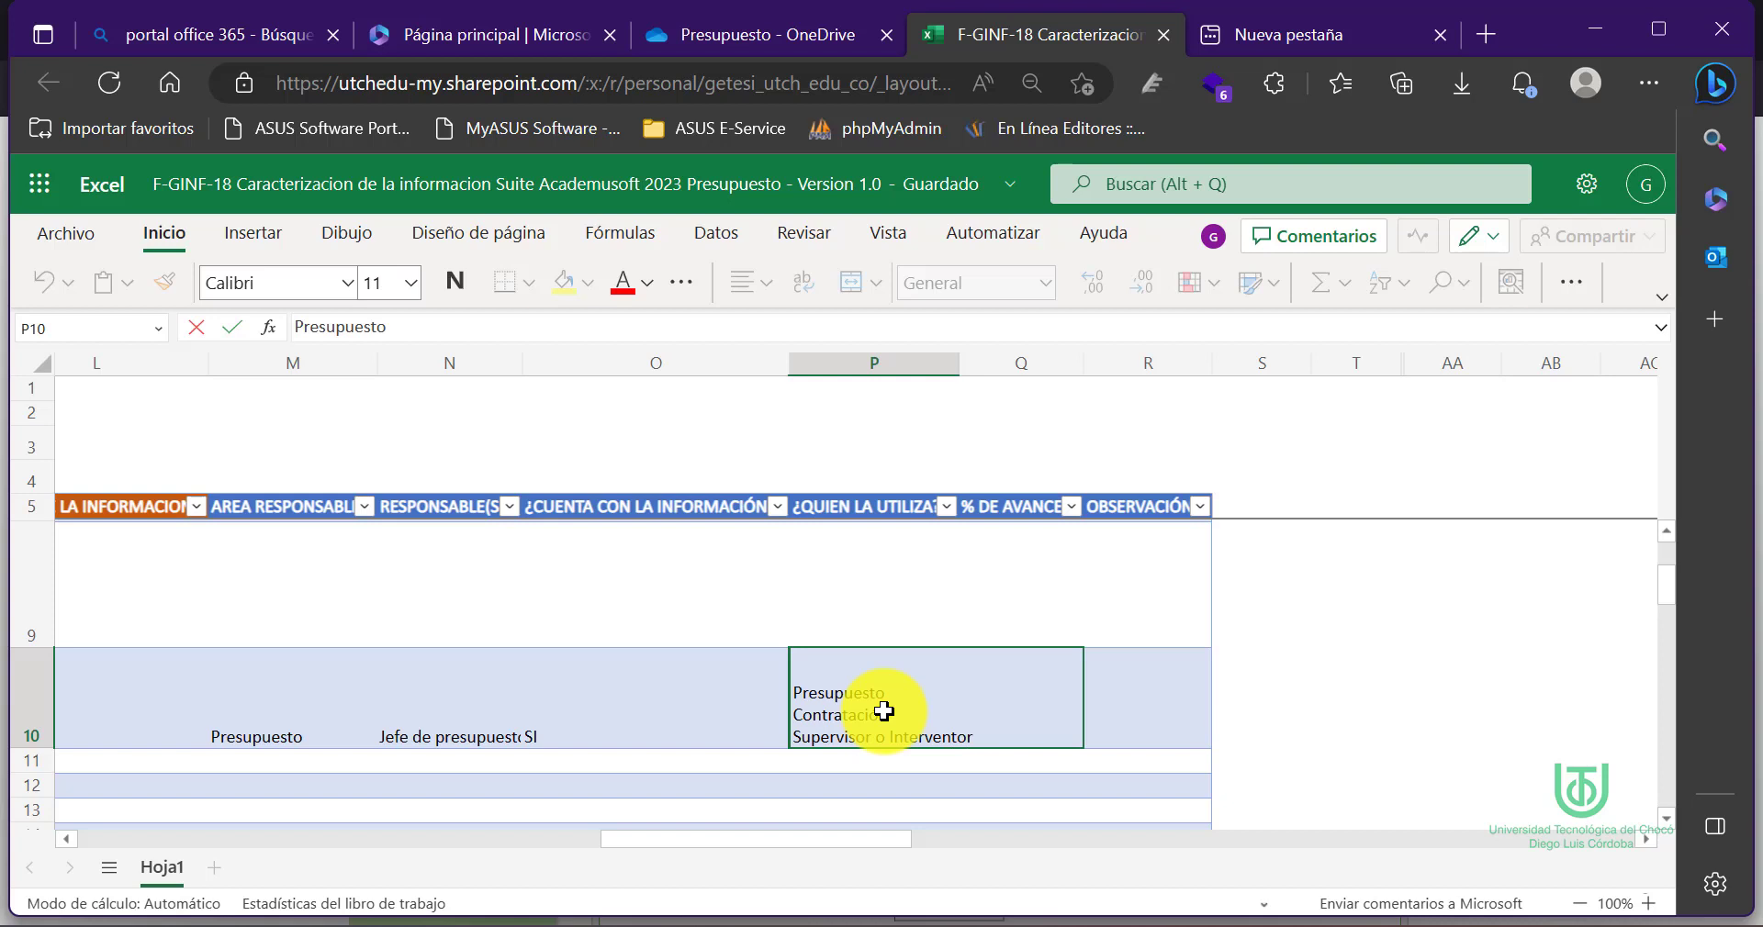
pyautogui.press('Up')
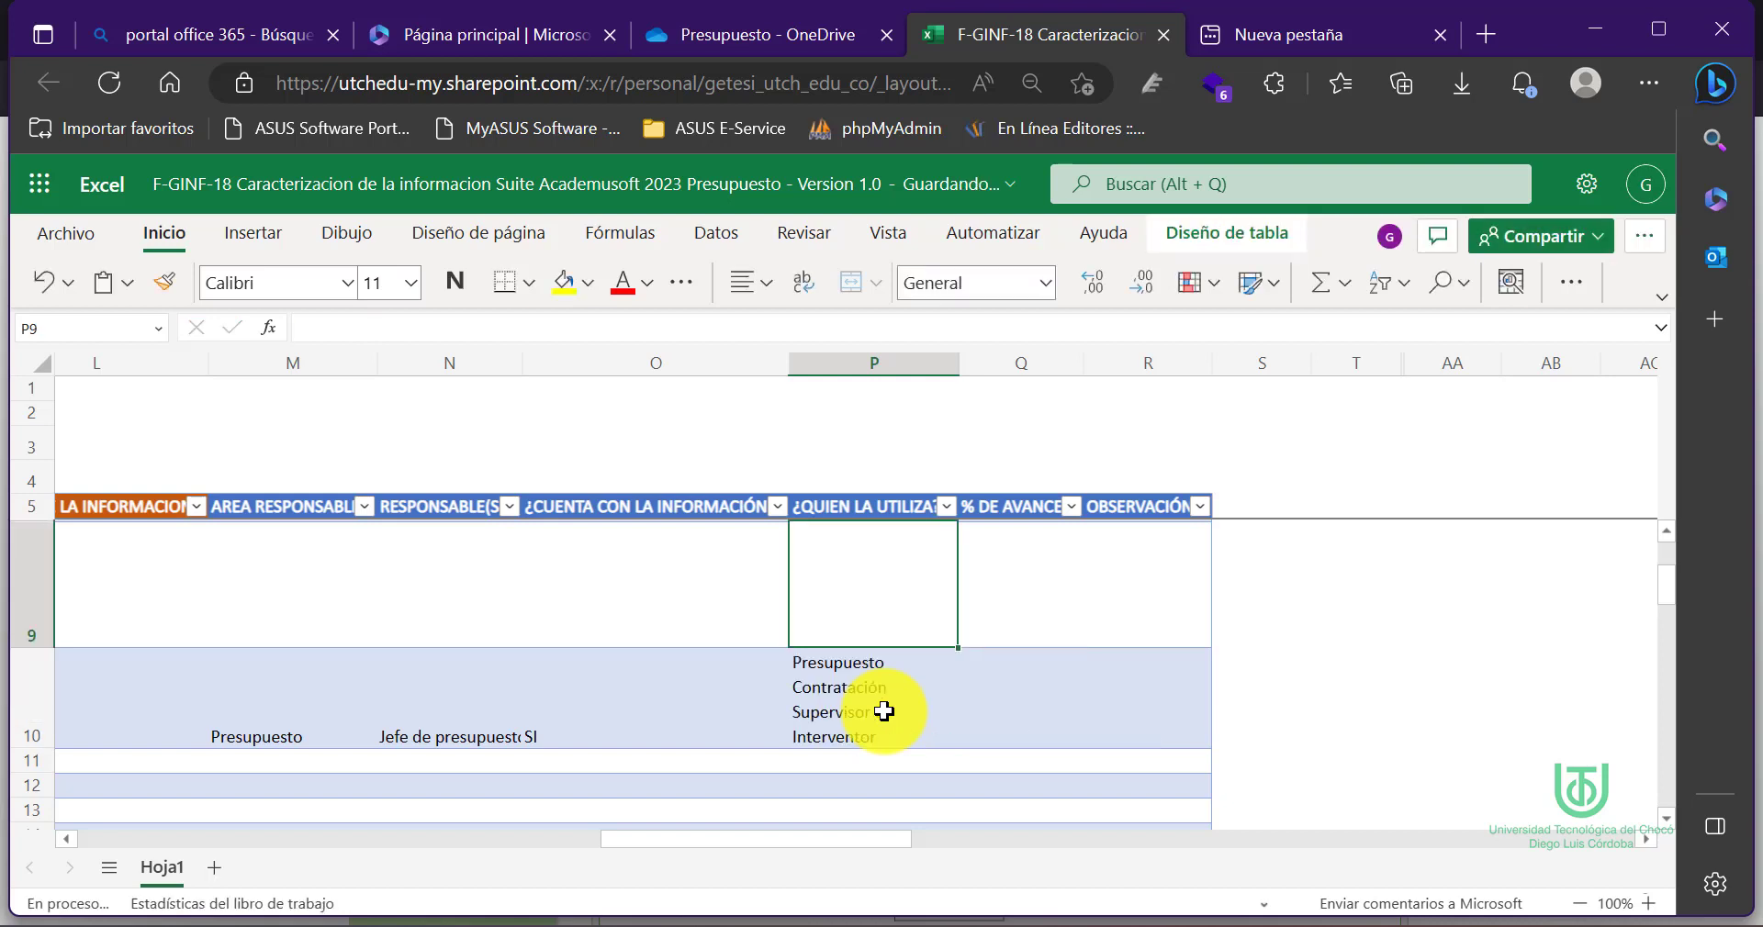
# Enter 100 as the progress percentage in Q10
pyautogui.click(845, 726)
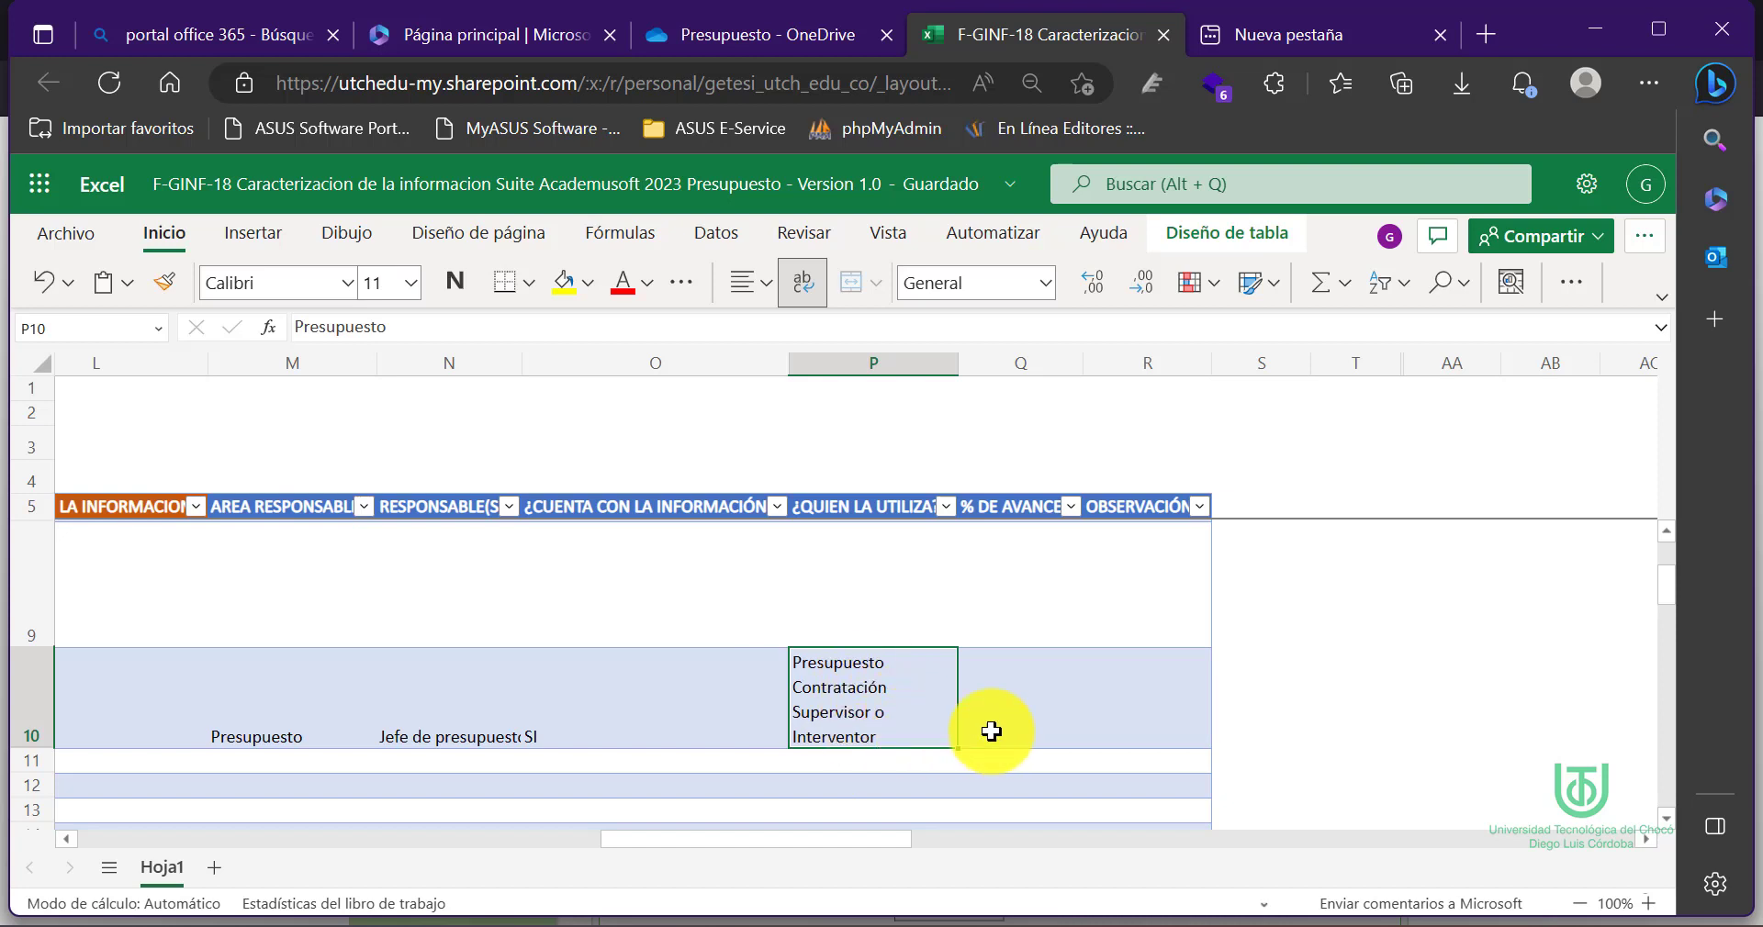
pyautogui.click(1019, 732)
pyautogui.write('100')
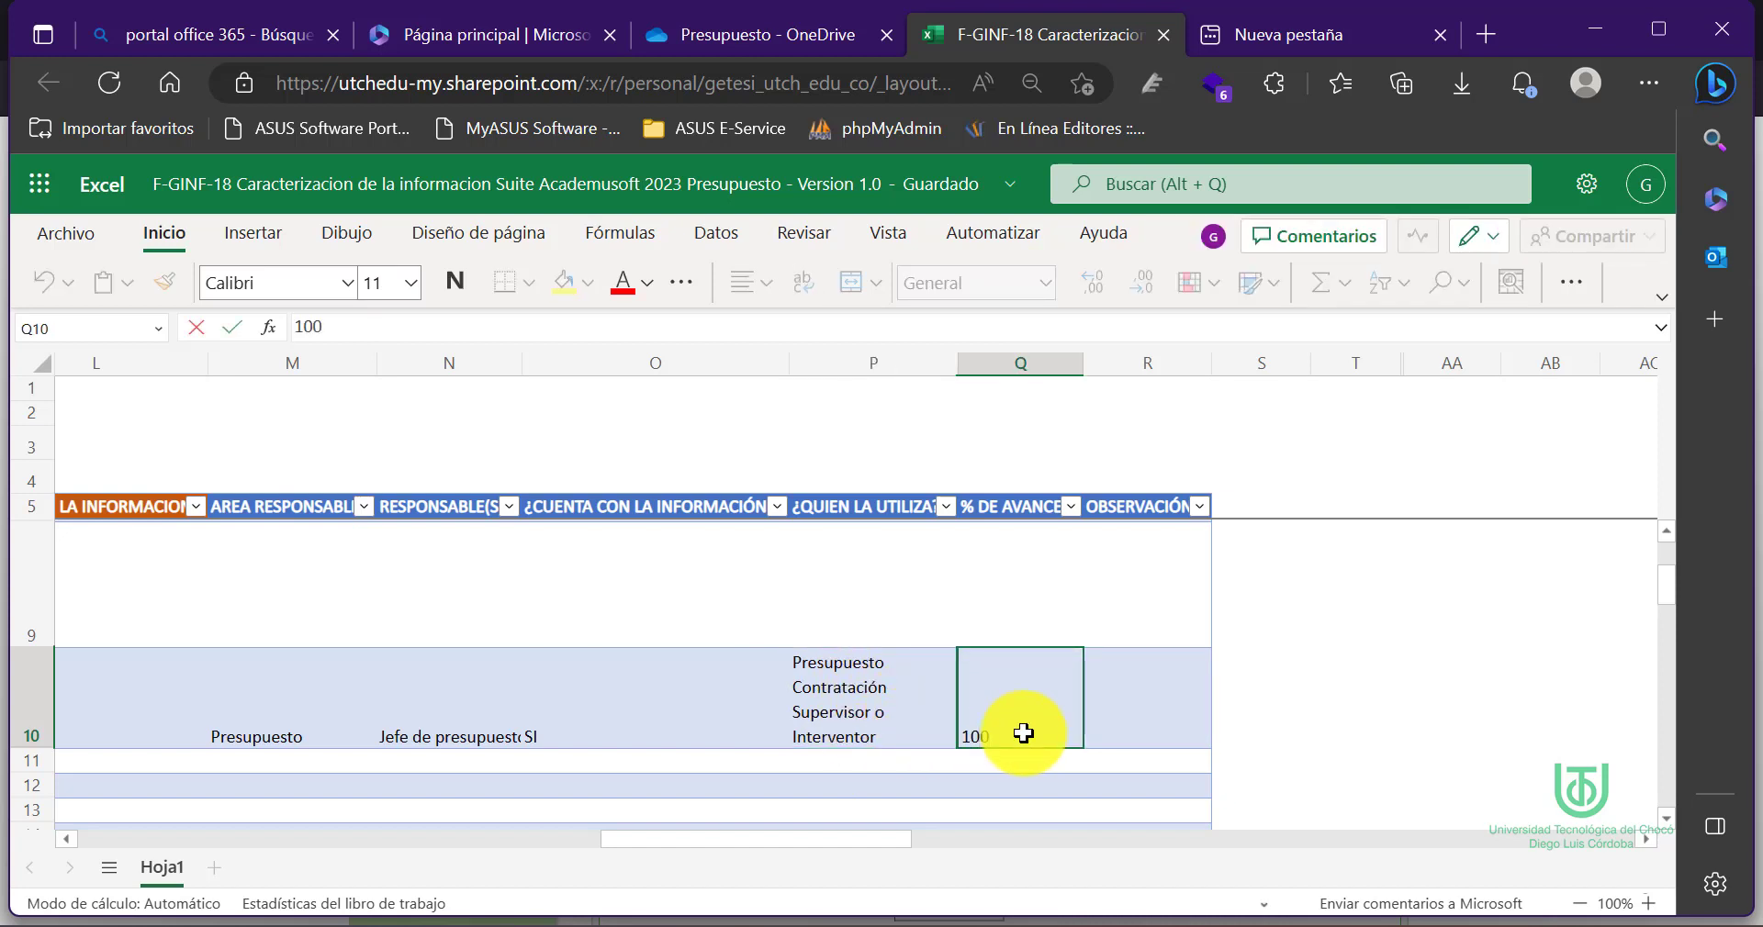
pyautogui.click(1132, 705)
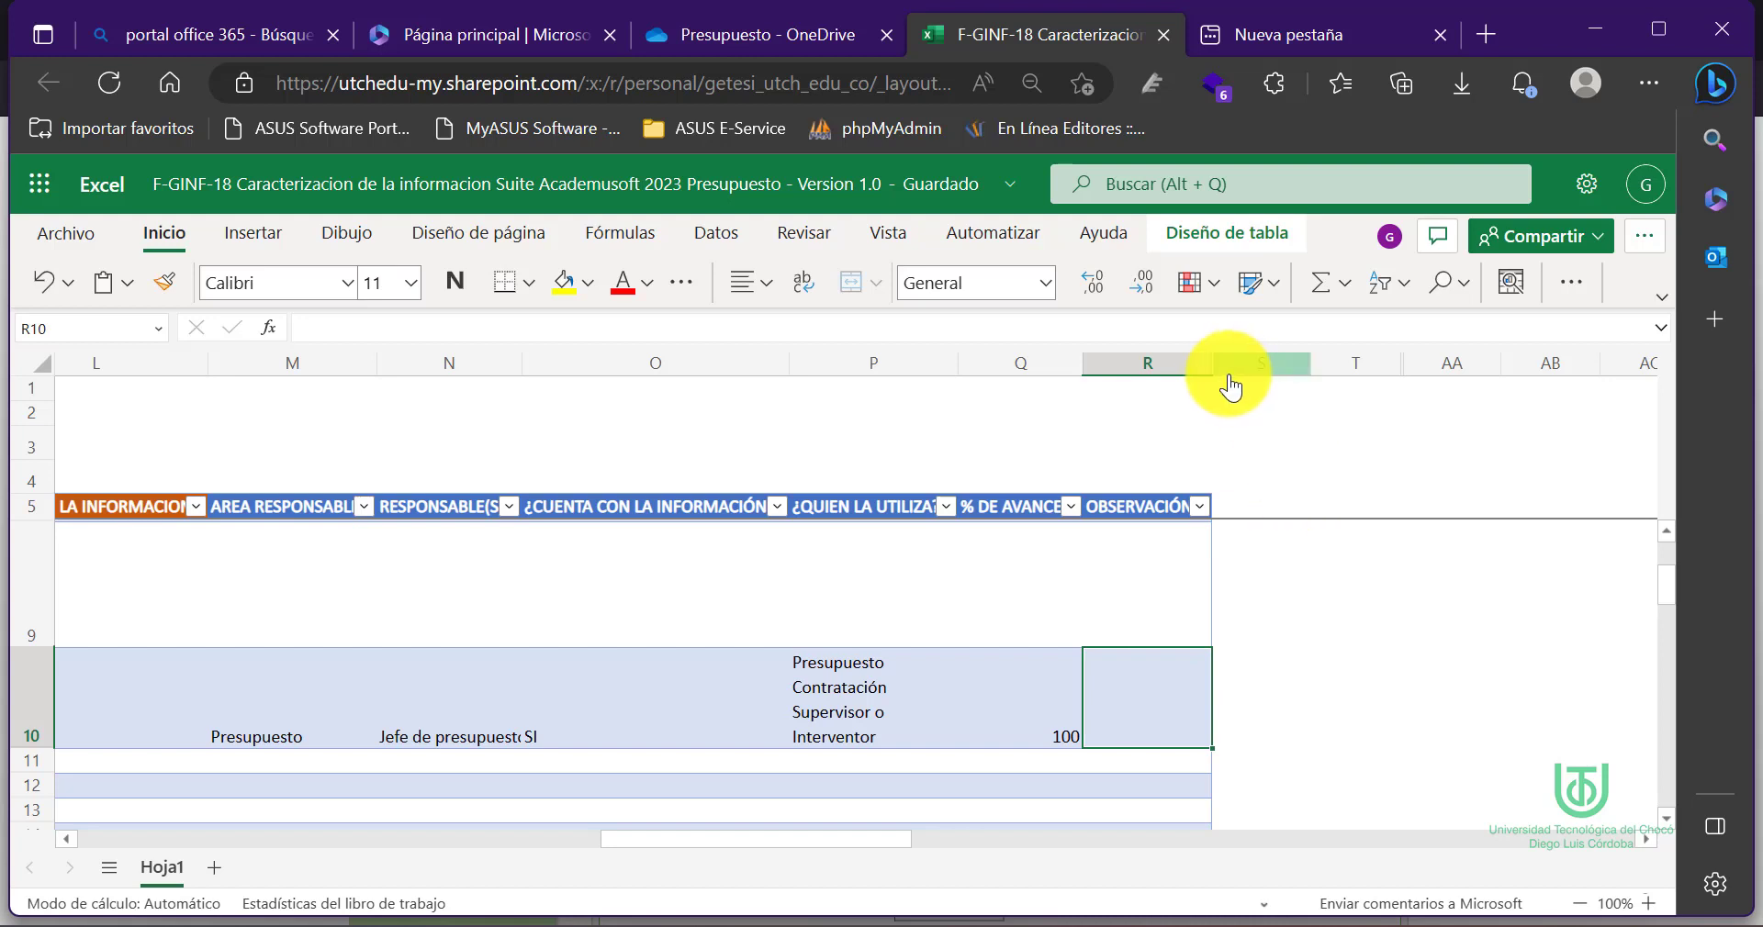
# Widen column R and note in R10 that a valid e-mail account is required
pyautogui.moveTo(1214, 365); pyautogui.dragTo(1386, 364)
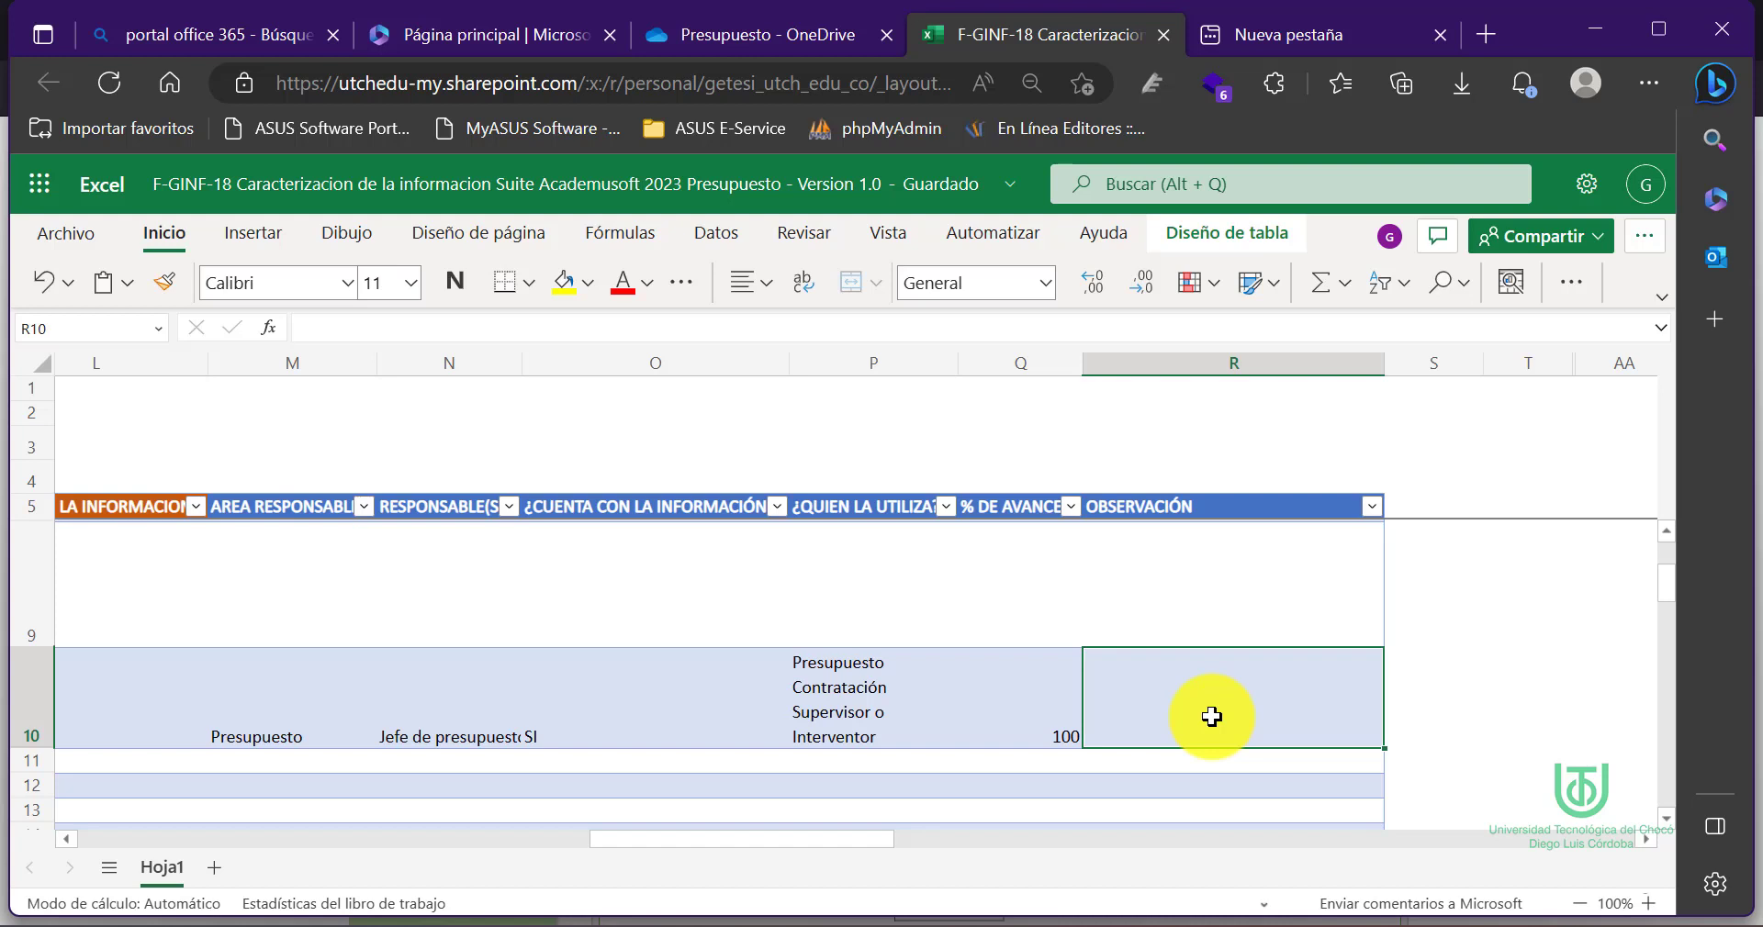
pyautogui.write('Tener ')
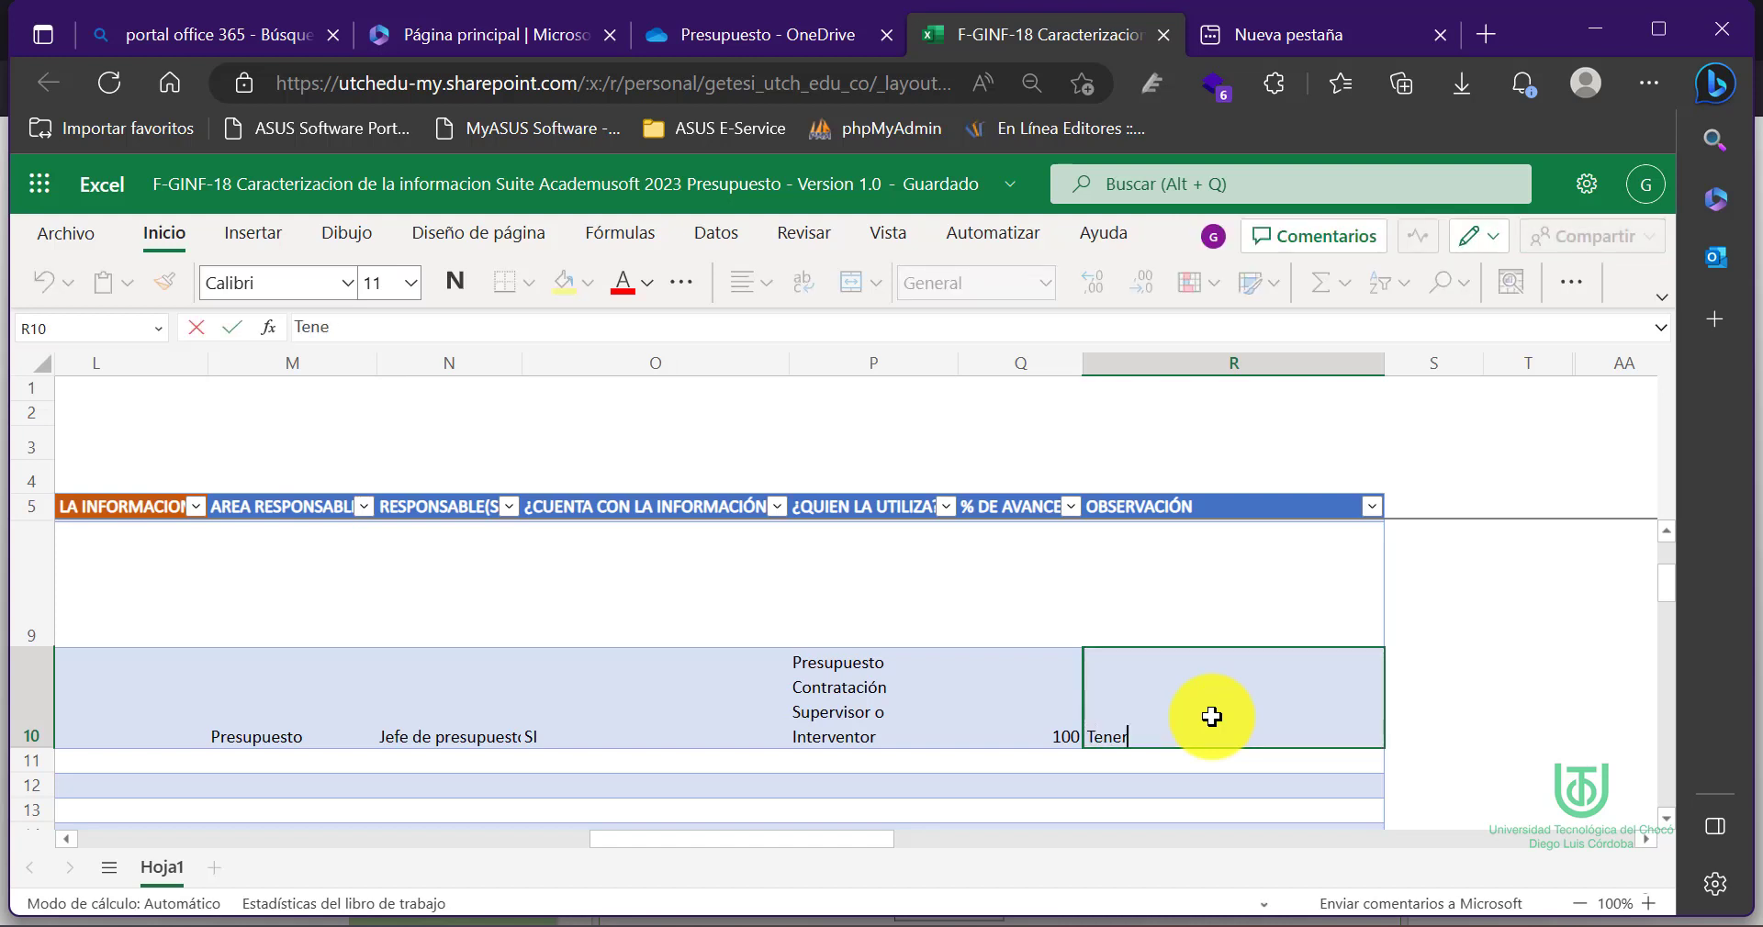
pyautogui.write('presente que p')
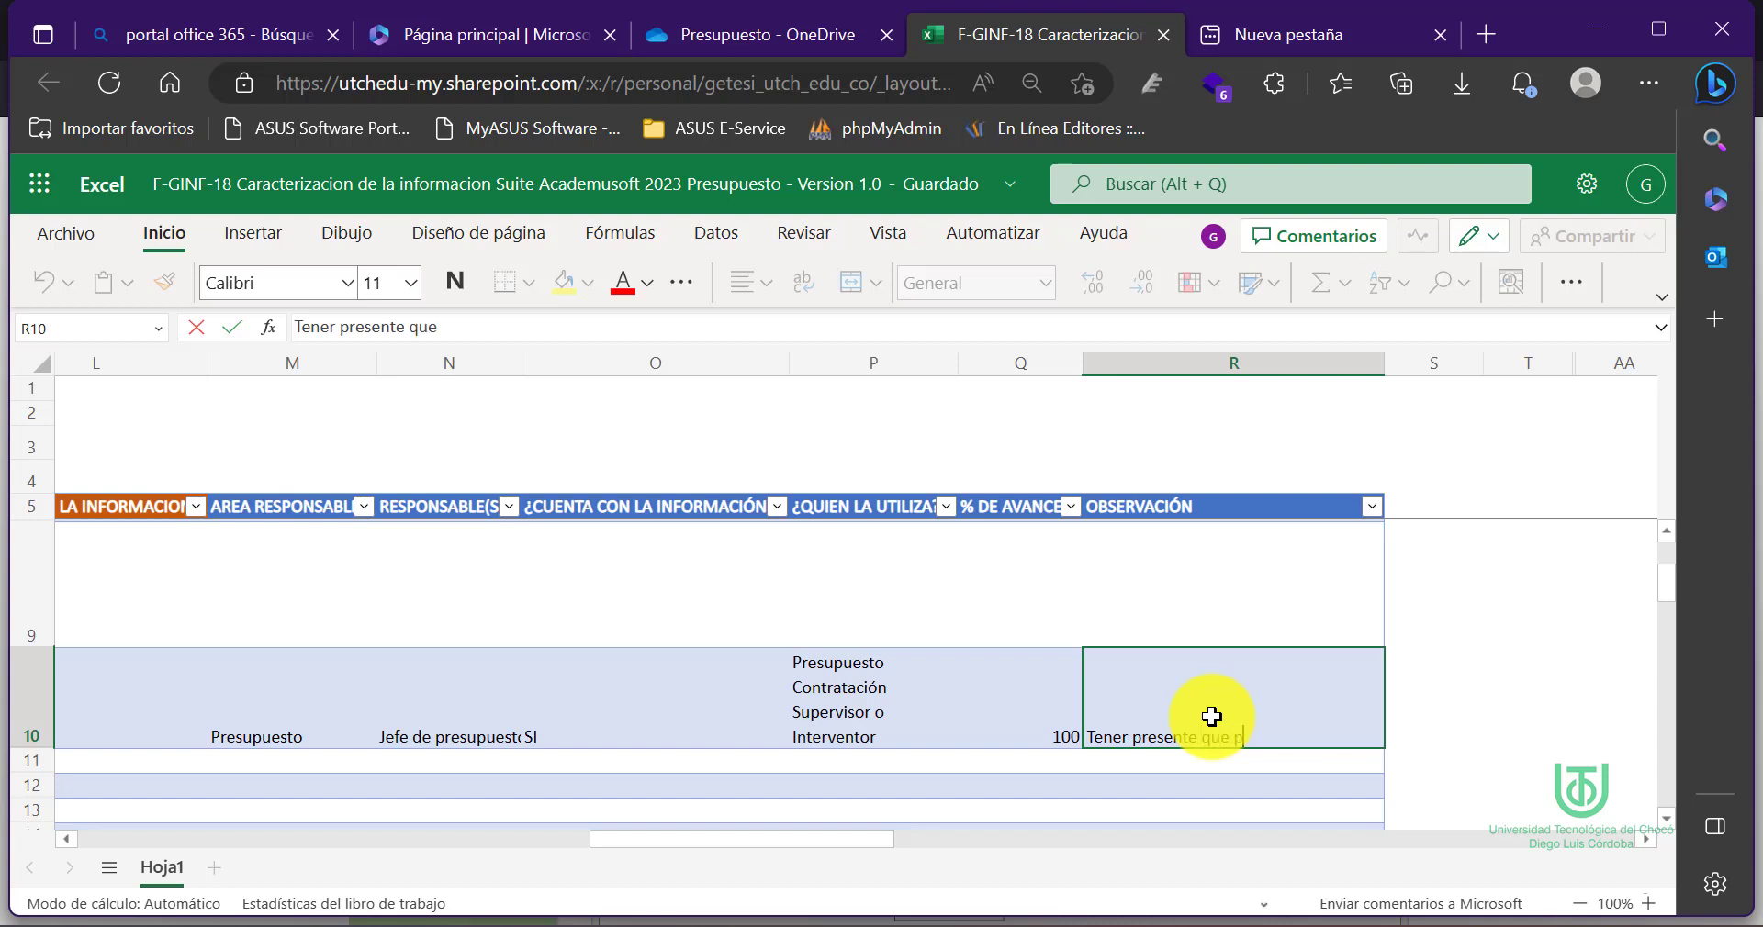
pyautogui.write('ara el funcionamiento de esta ')
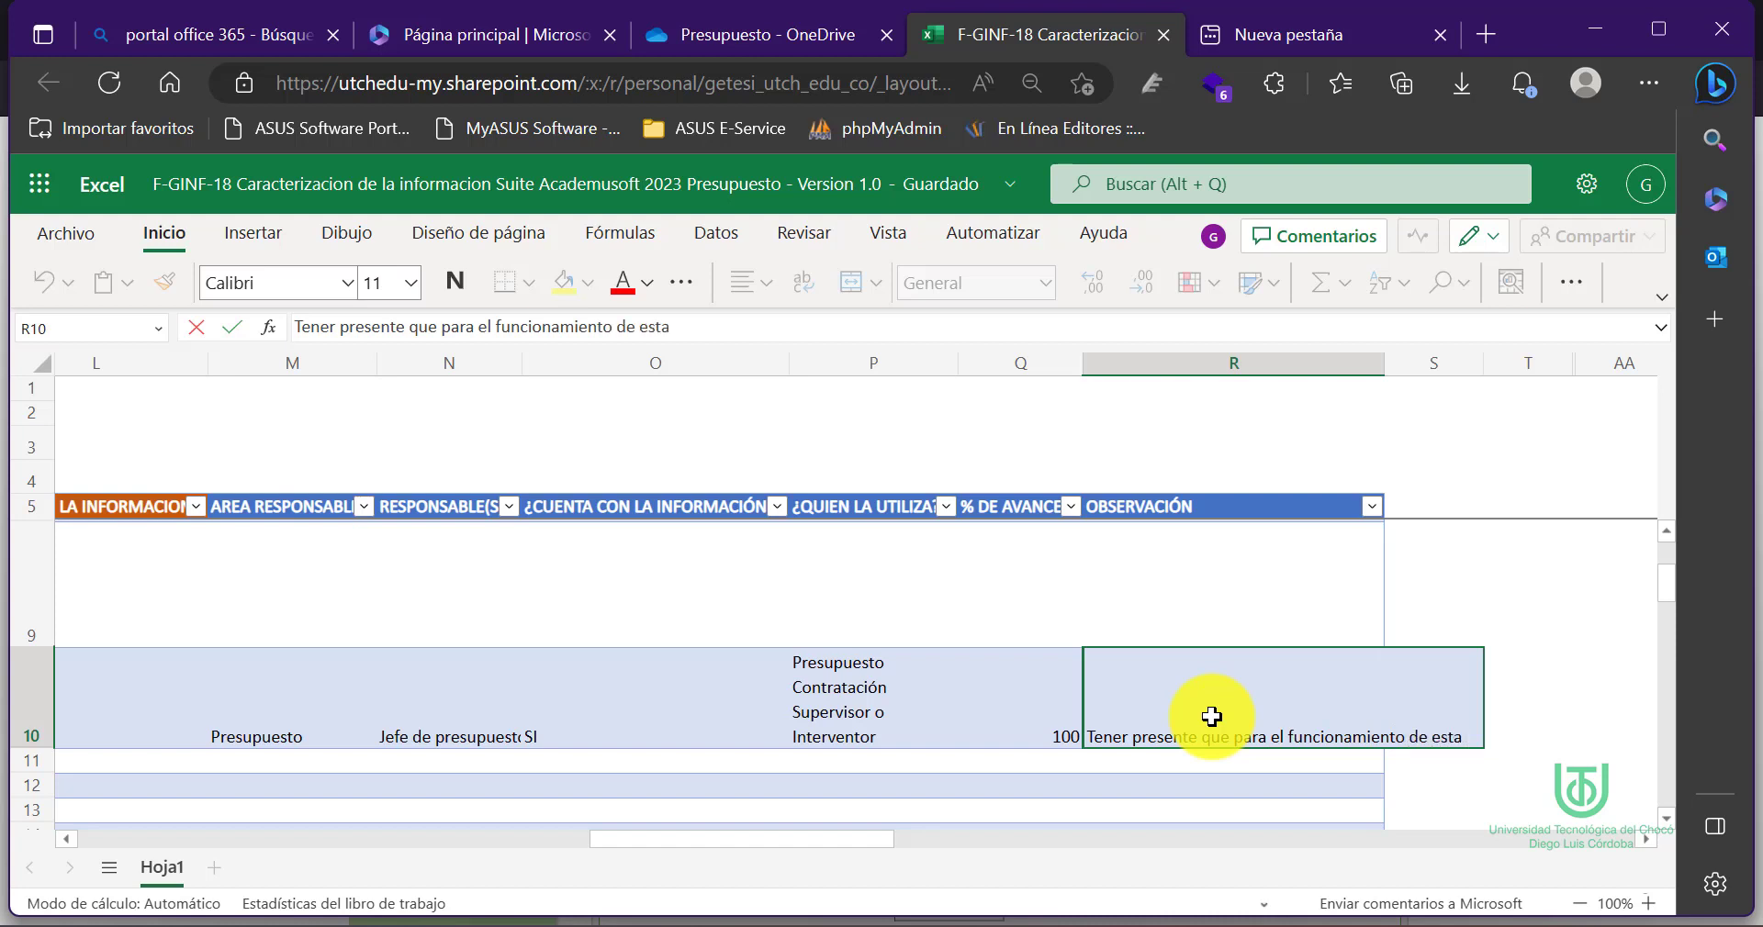
pyautogui.write('opción')
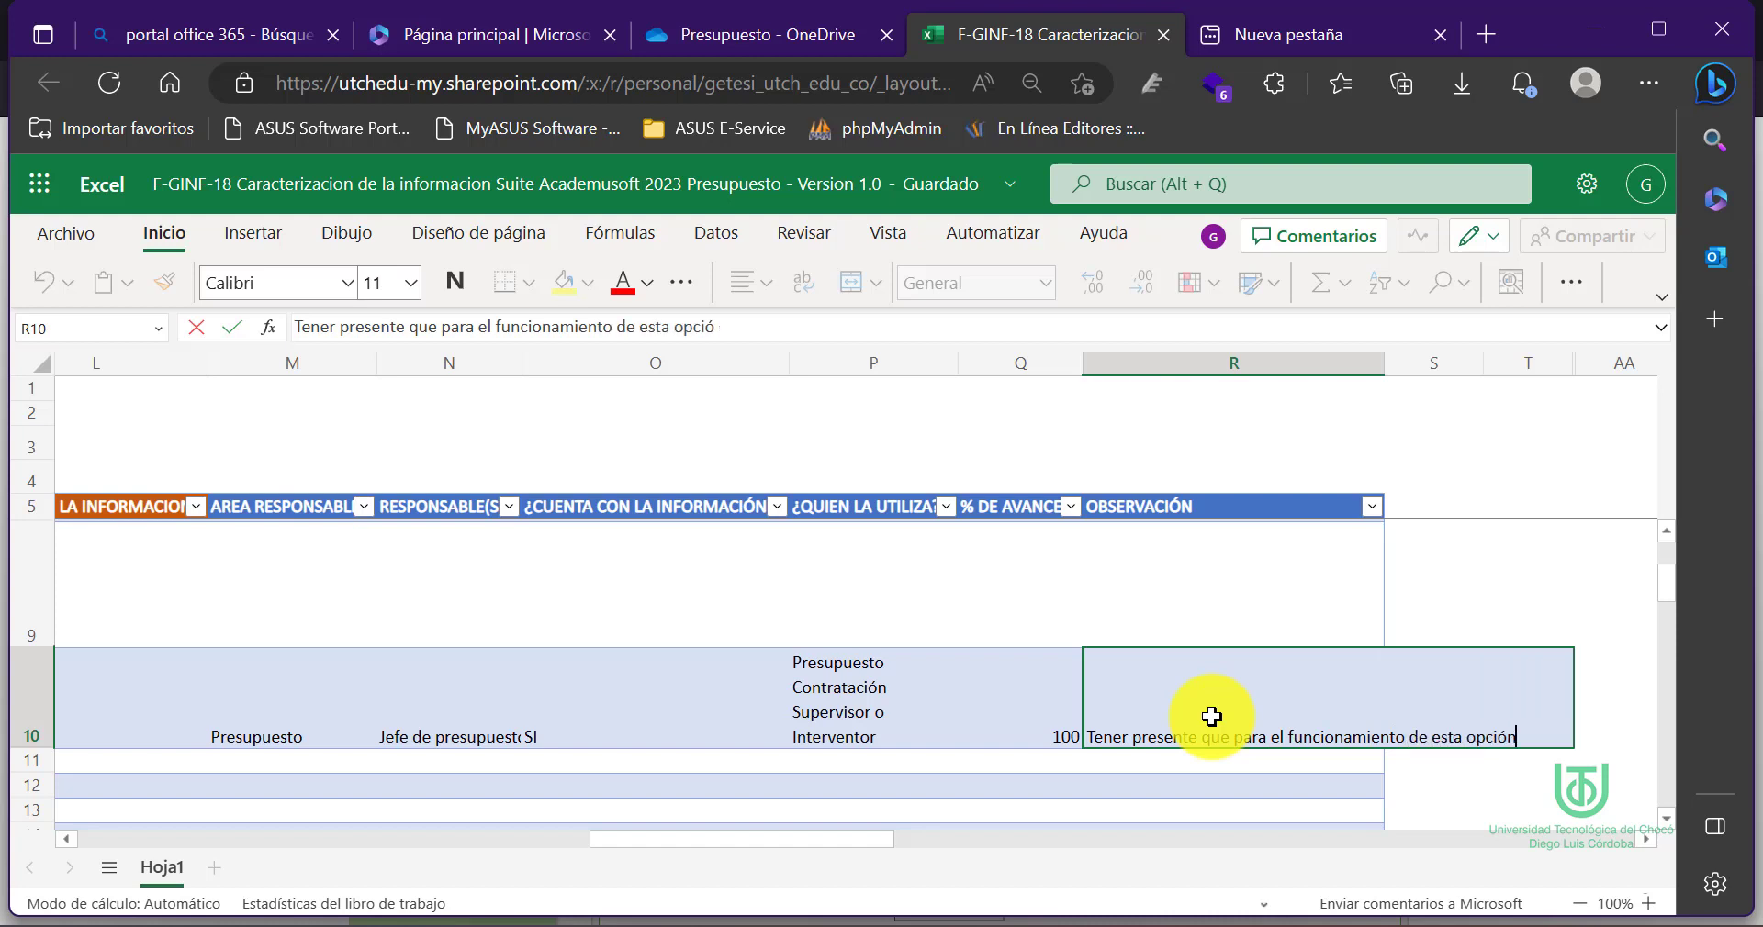
pyautogui.write(' es necesario contar cpn')
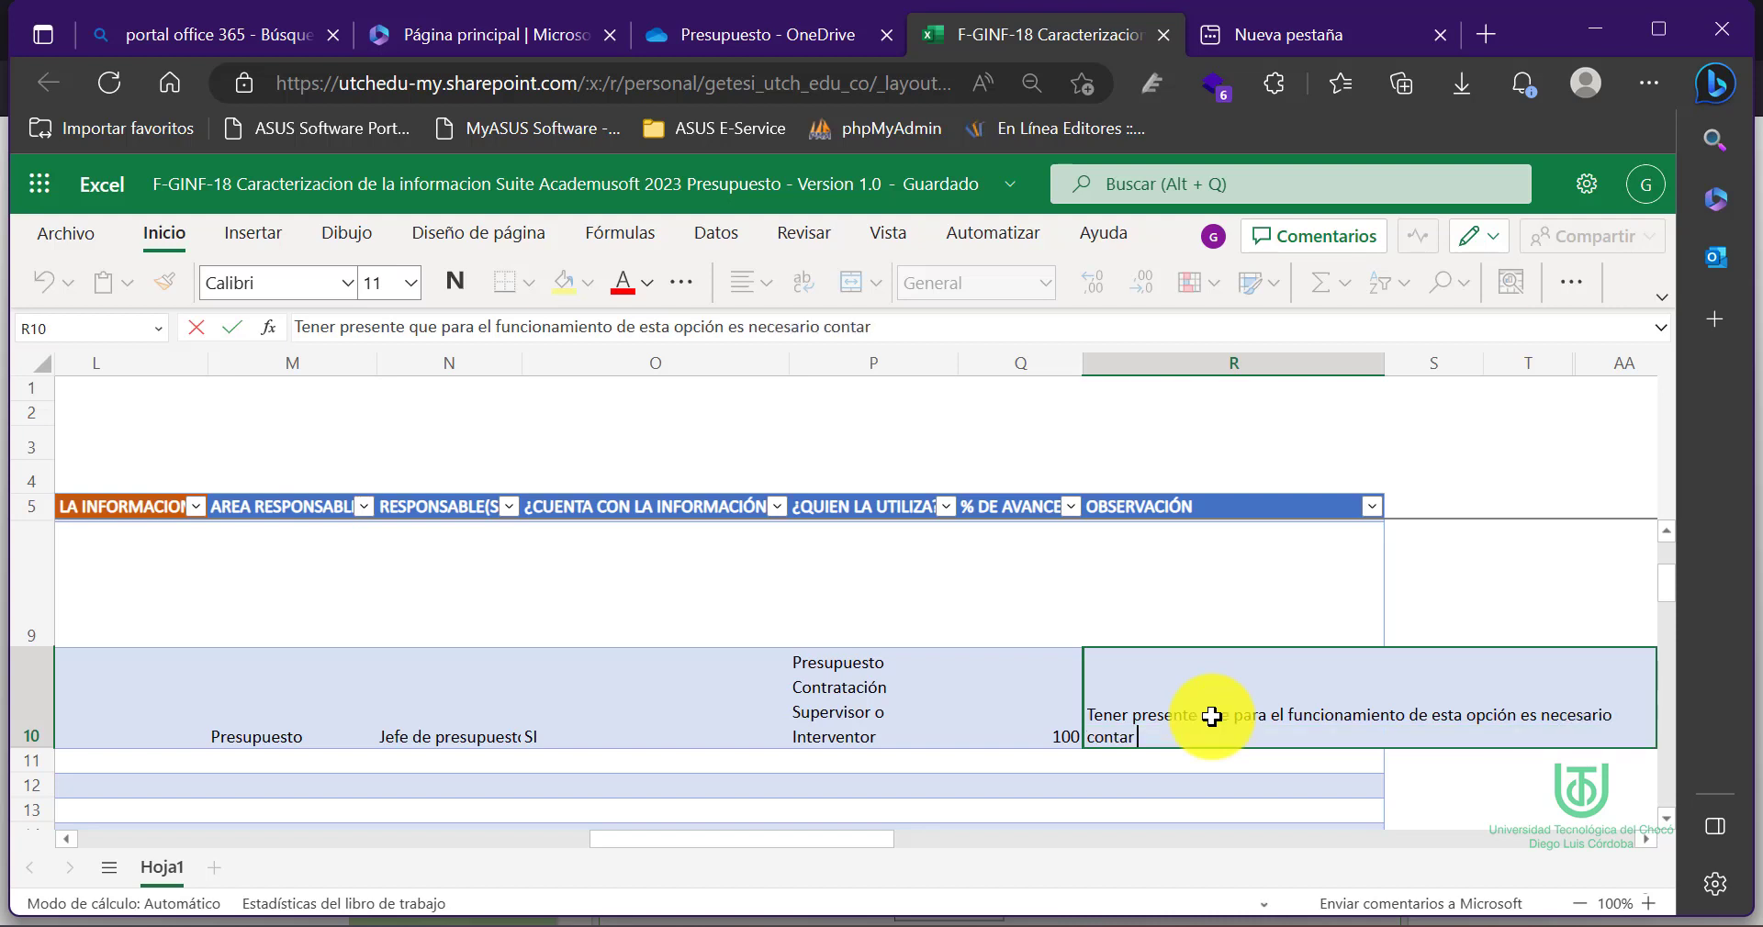
pyautogui.press('BackSpace')
pyautogui.press('BackSpace')
pyautogui.press('BackSpace')
pyautogui.write('con una cuenta de co')
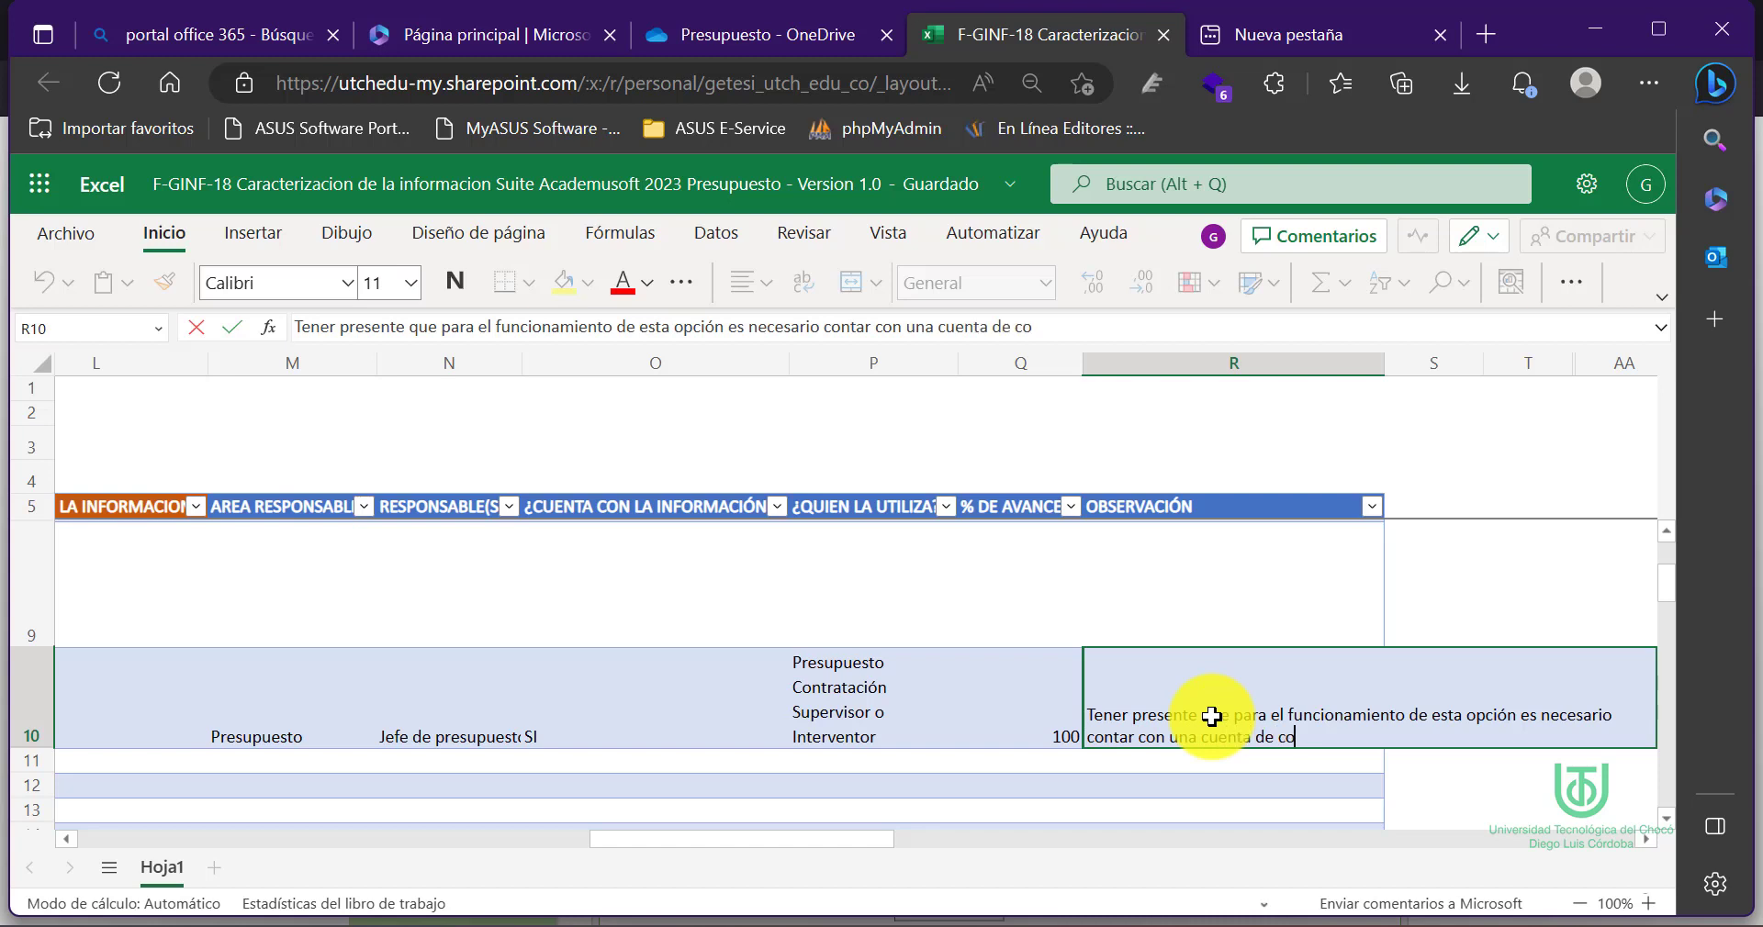
pyautogui.write('rreo electró')
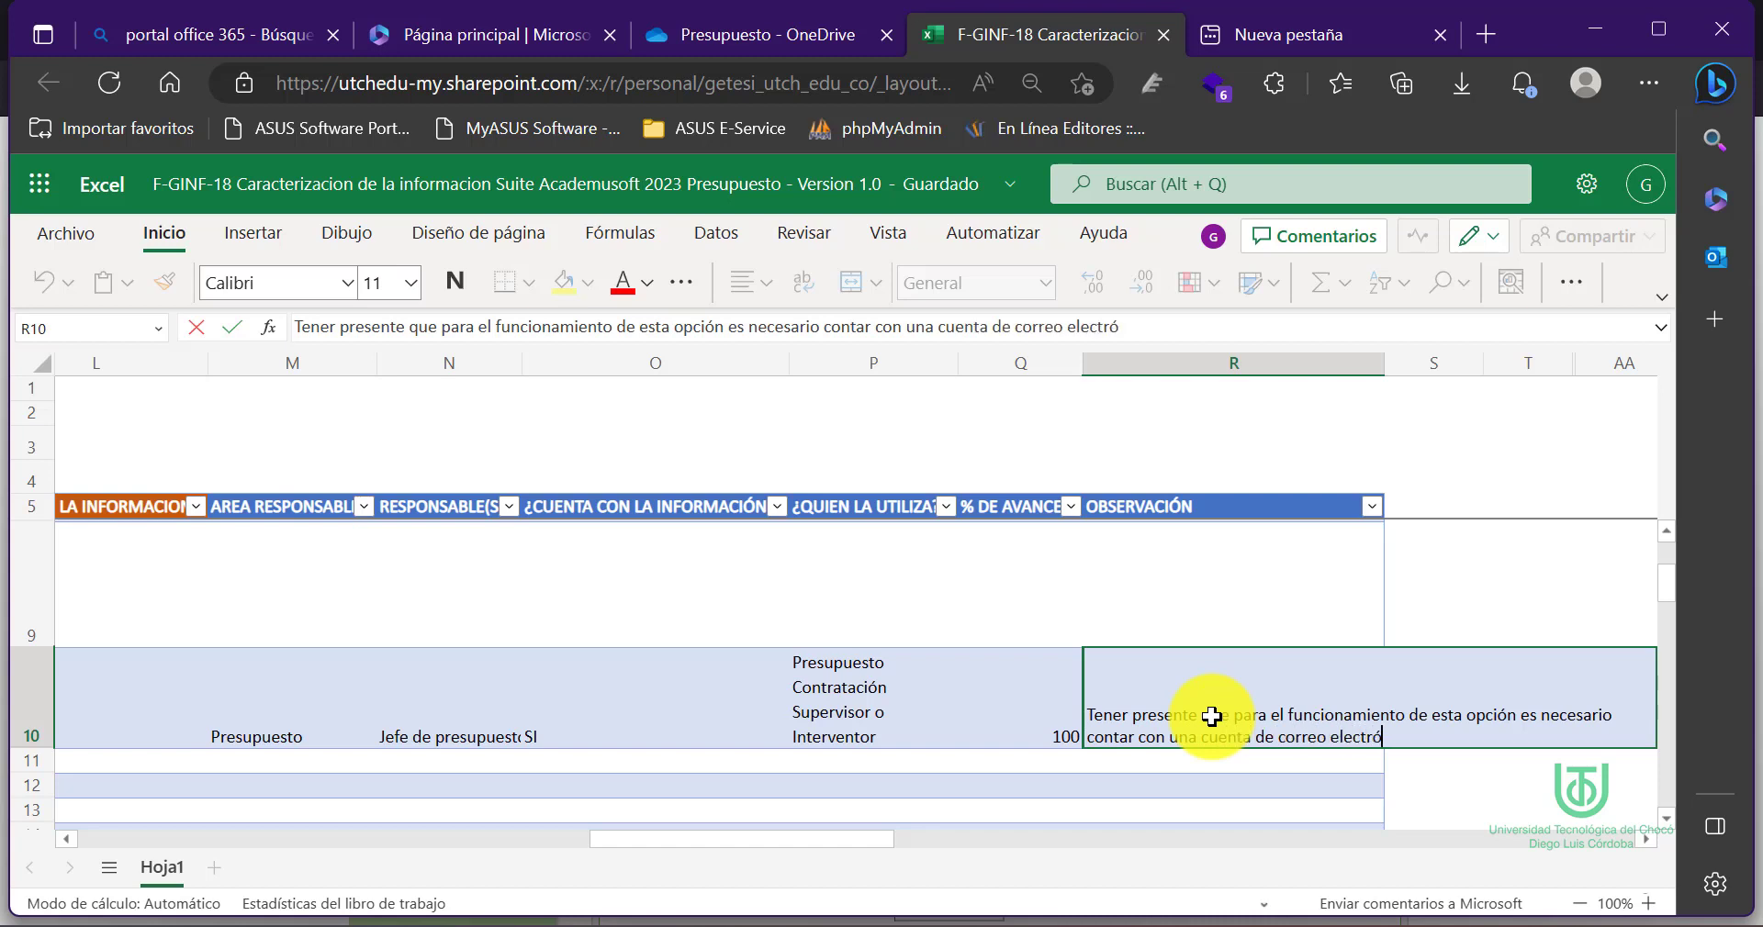
pyautogui.write('nico válida.')
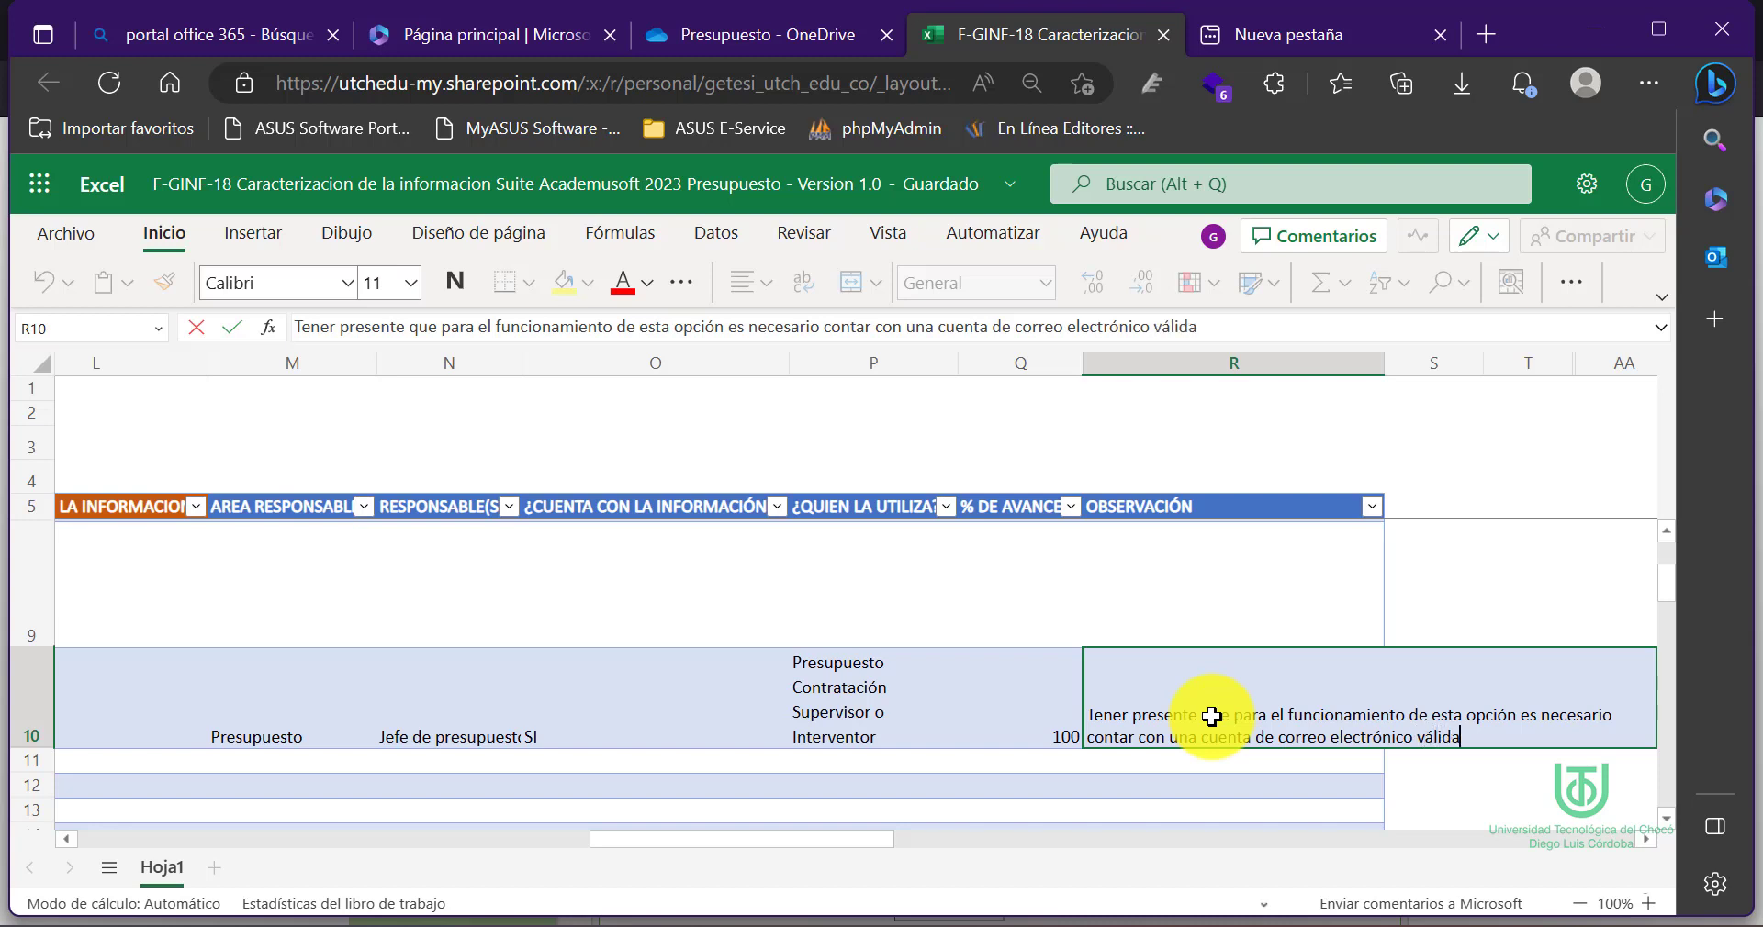
pyautogui.click(1035, 716)
# Wrap text in the OBSERVACIÓN column, then scroll the sheet back to column A
pyautogui.click(1188, 378)
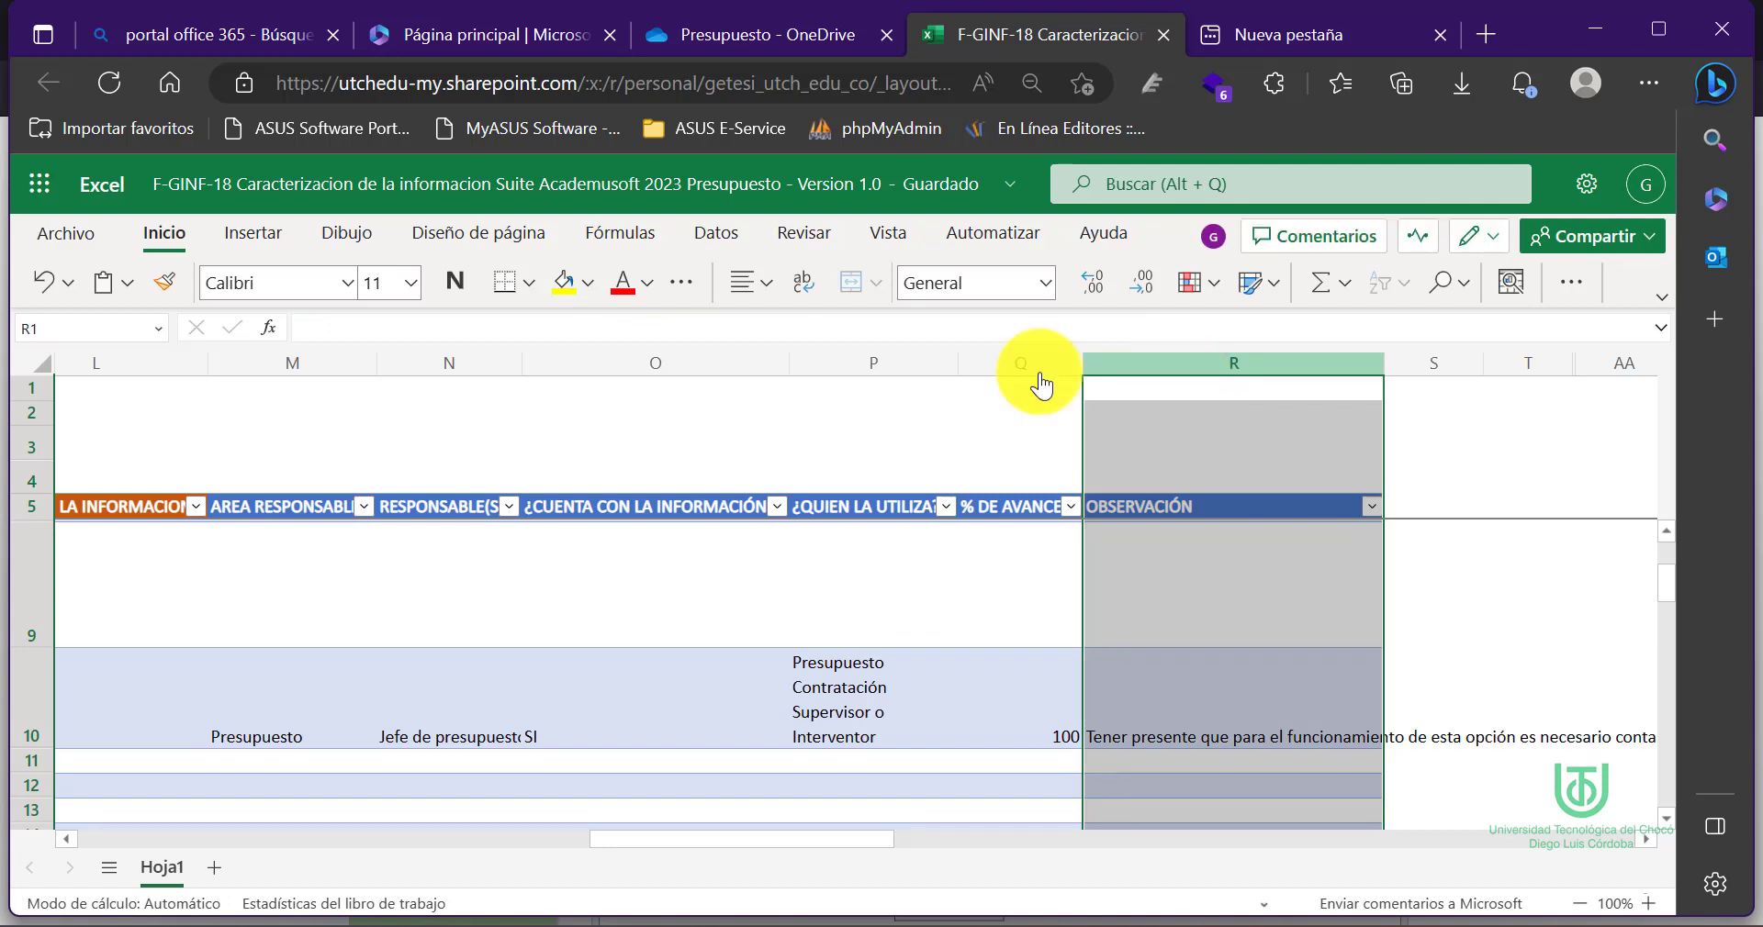
pyautogui.click(800, 283)
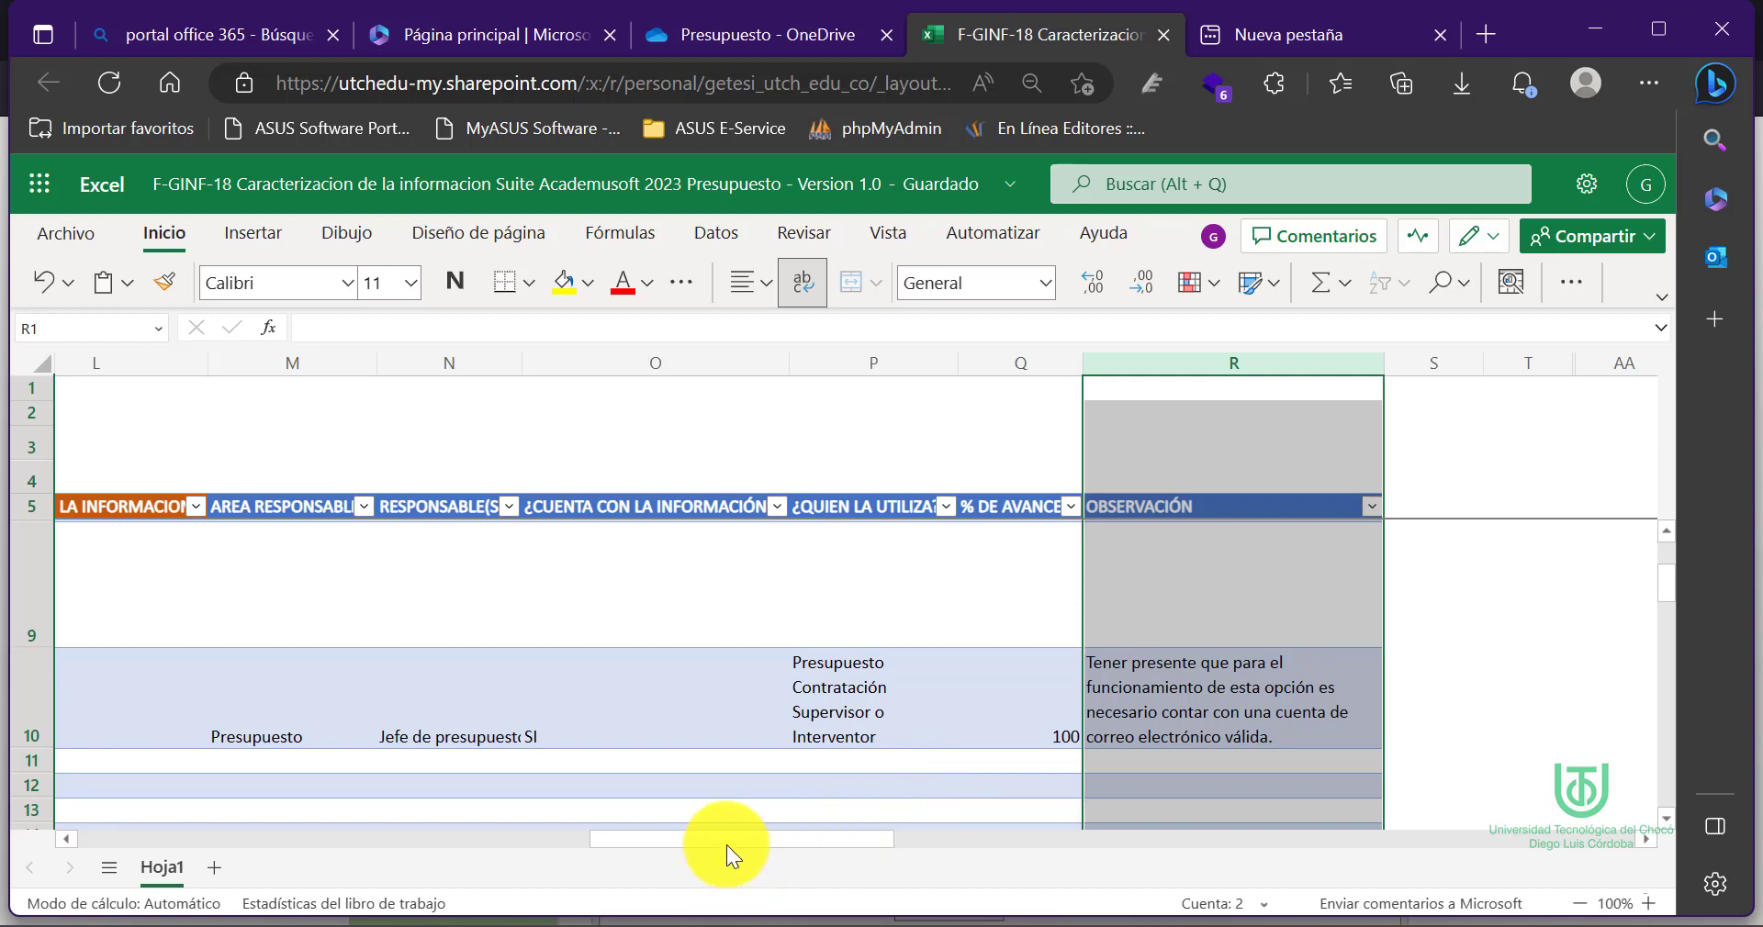
pyautogui.moveTo(721, 835); pyautogui.dragTo(355, 856)
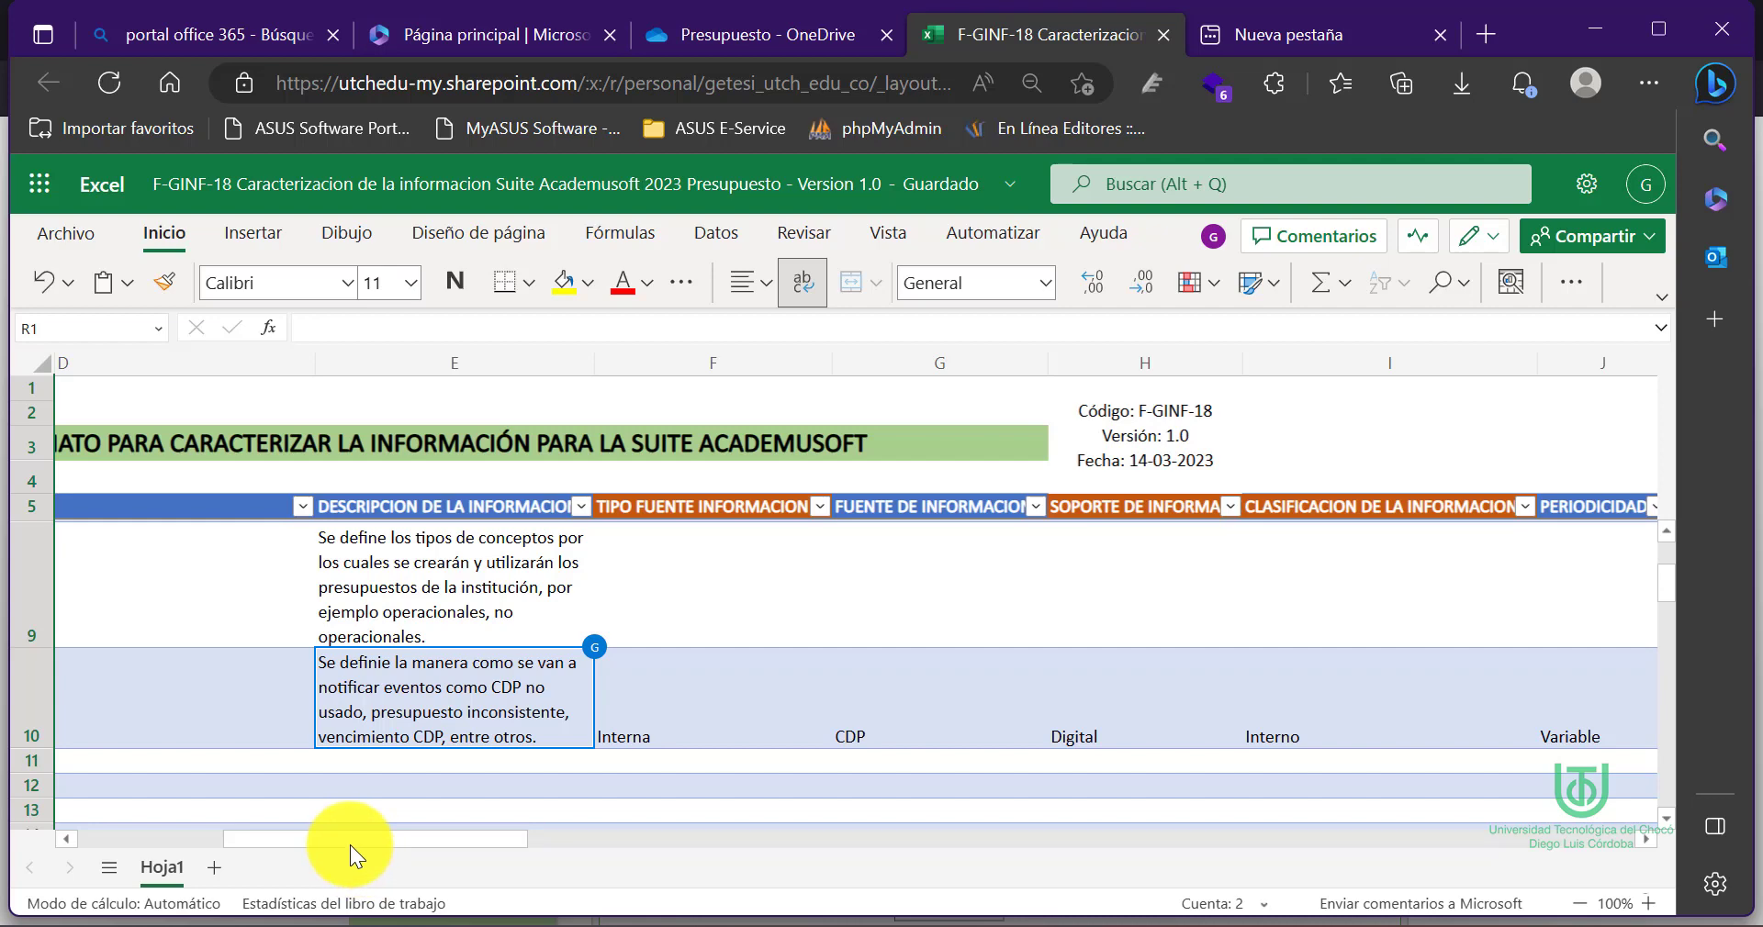
pyautogui.moveTo(349, 844); pyautogui.dragTo(157, 839)
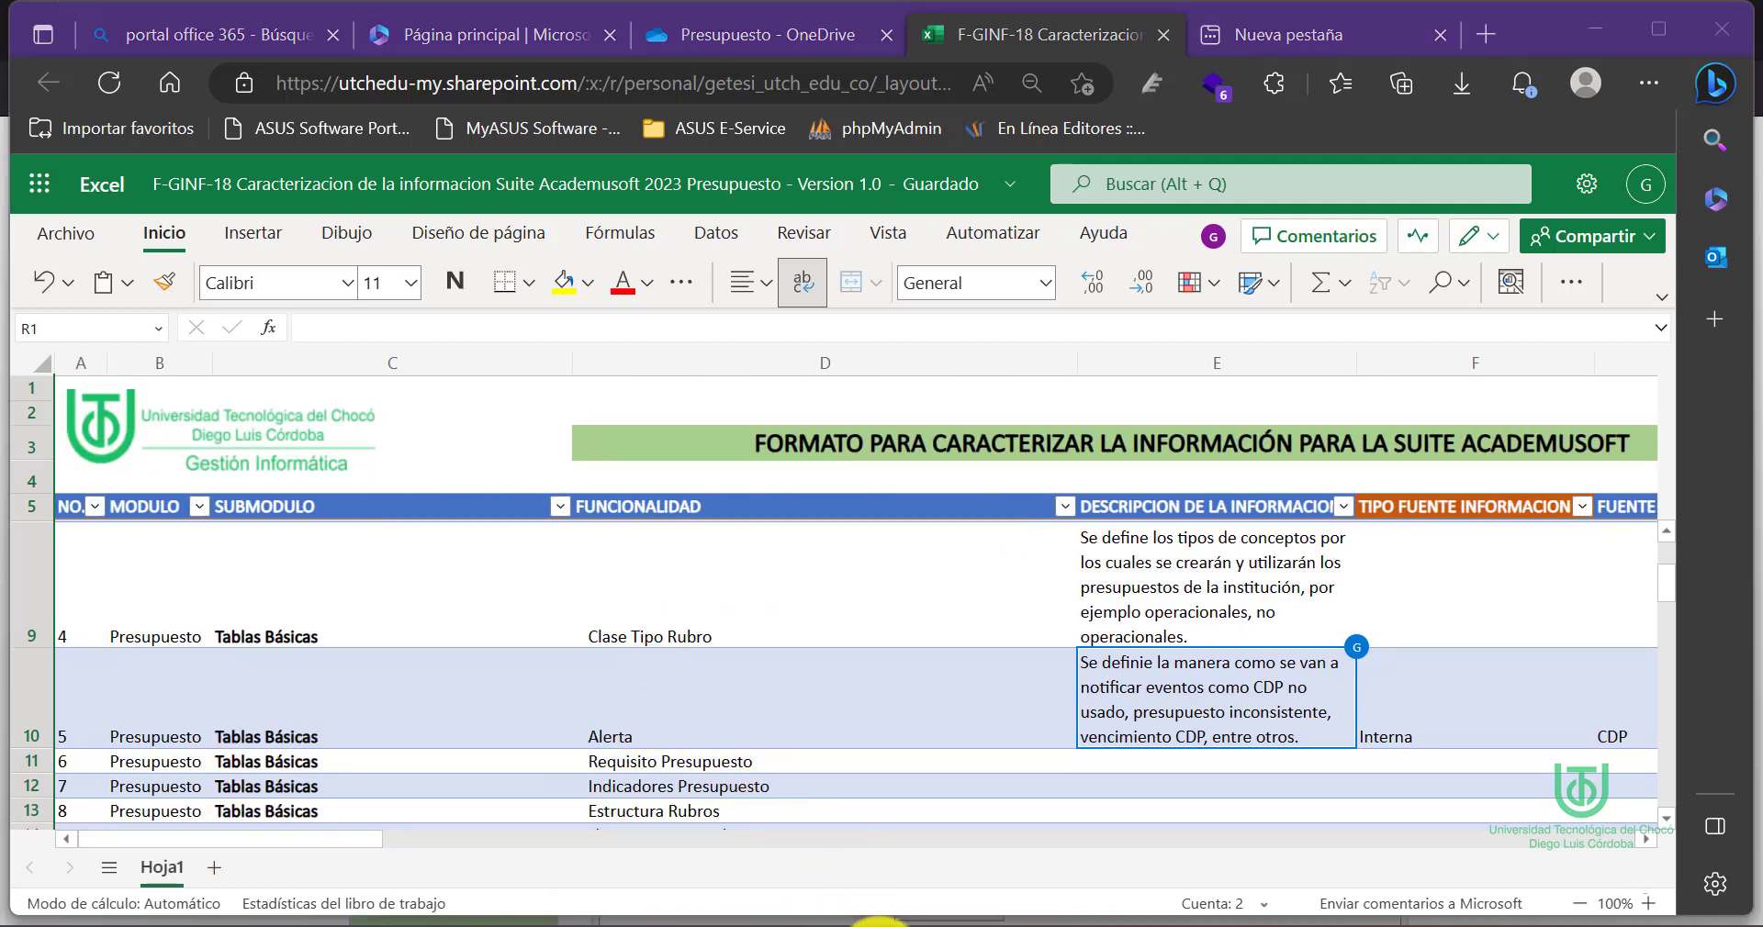
# Switch to the Gestasoft window and view the control type options for CDP NO USADO
pyautogui.moveTo(898, 921)
pyautogui.click(956, 867)
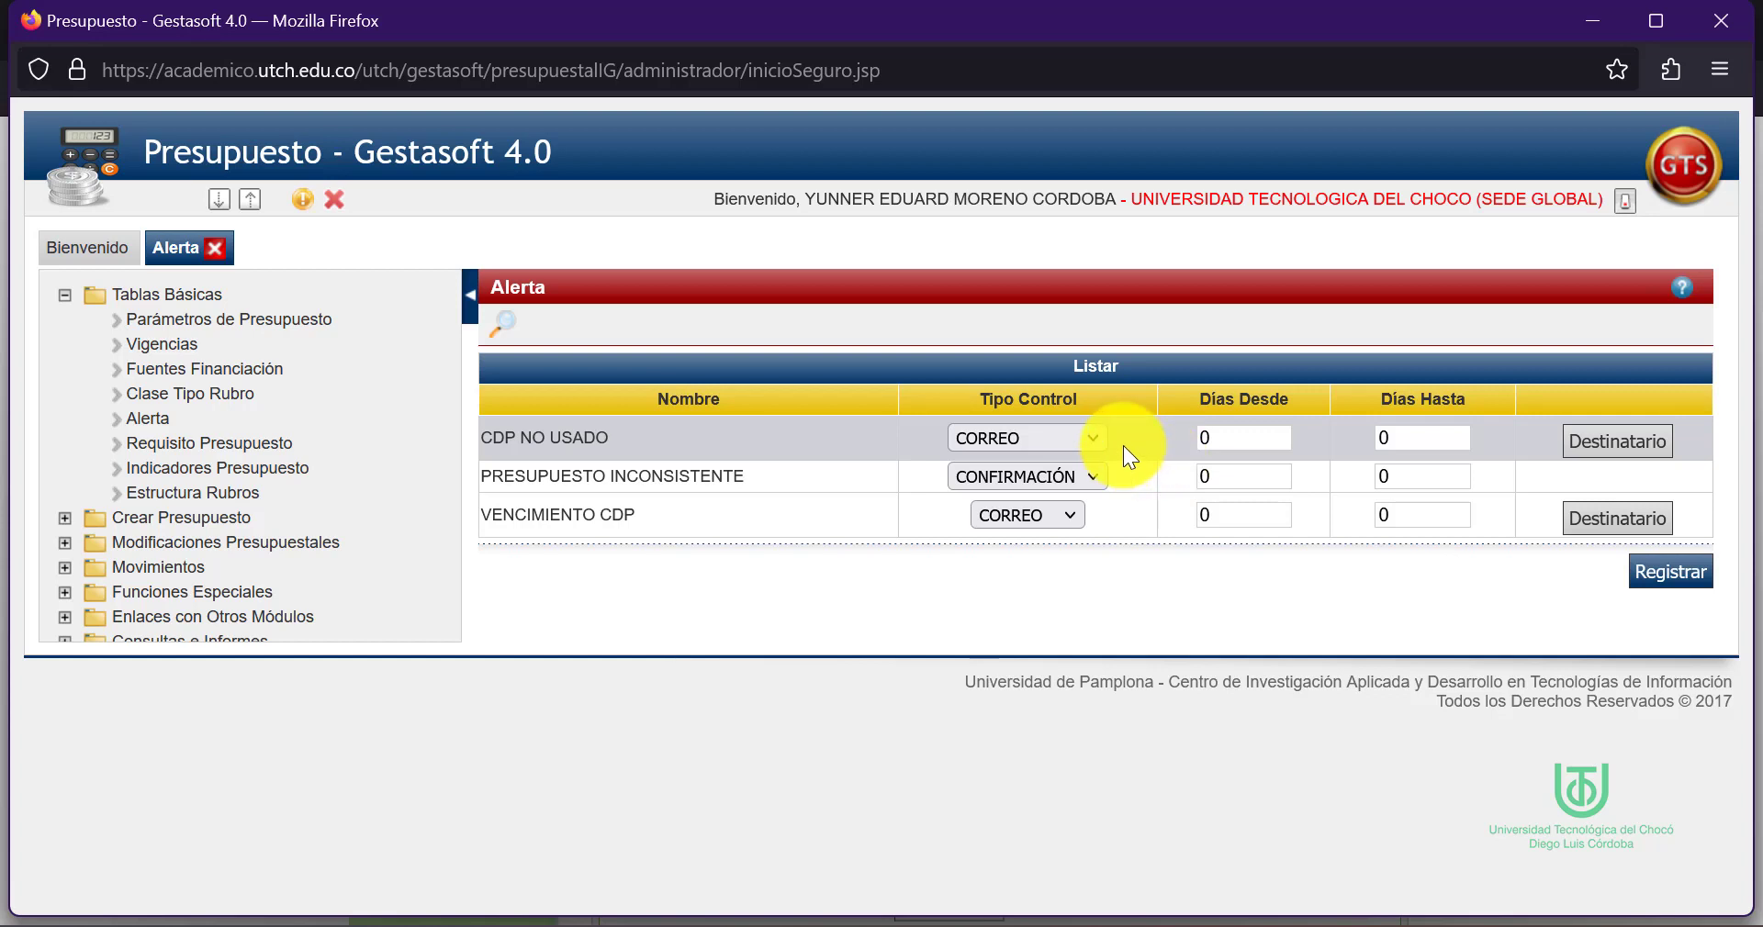
pyautogui.click(1075, 444)
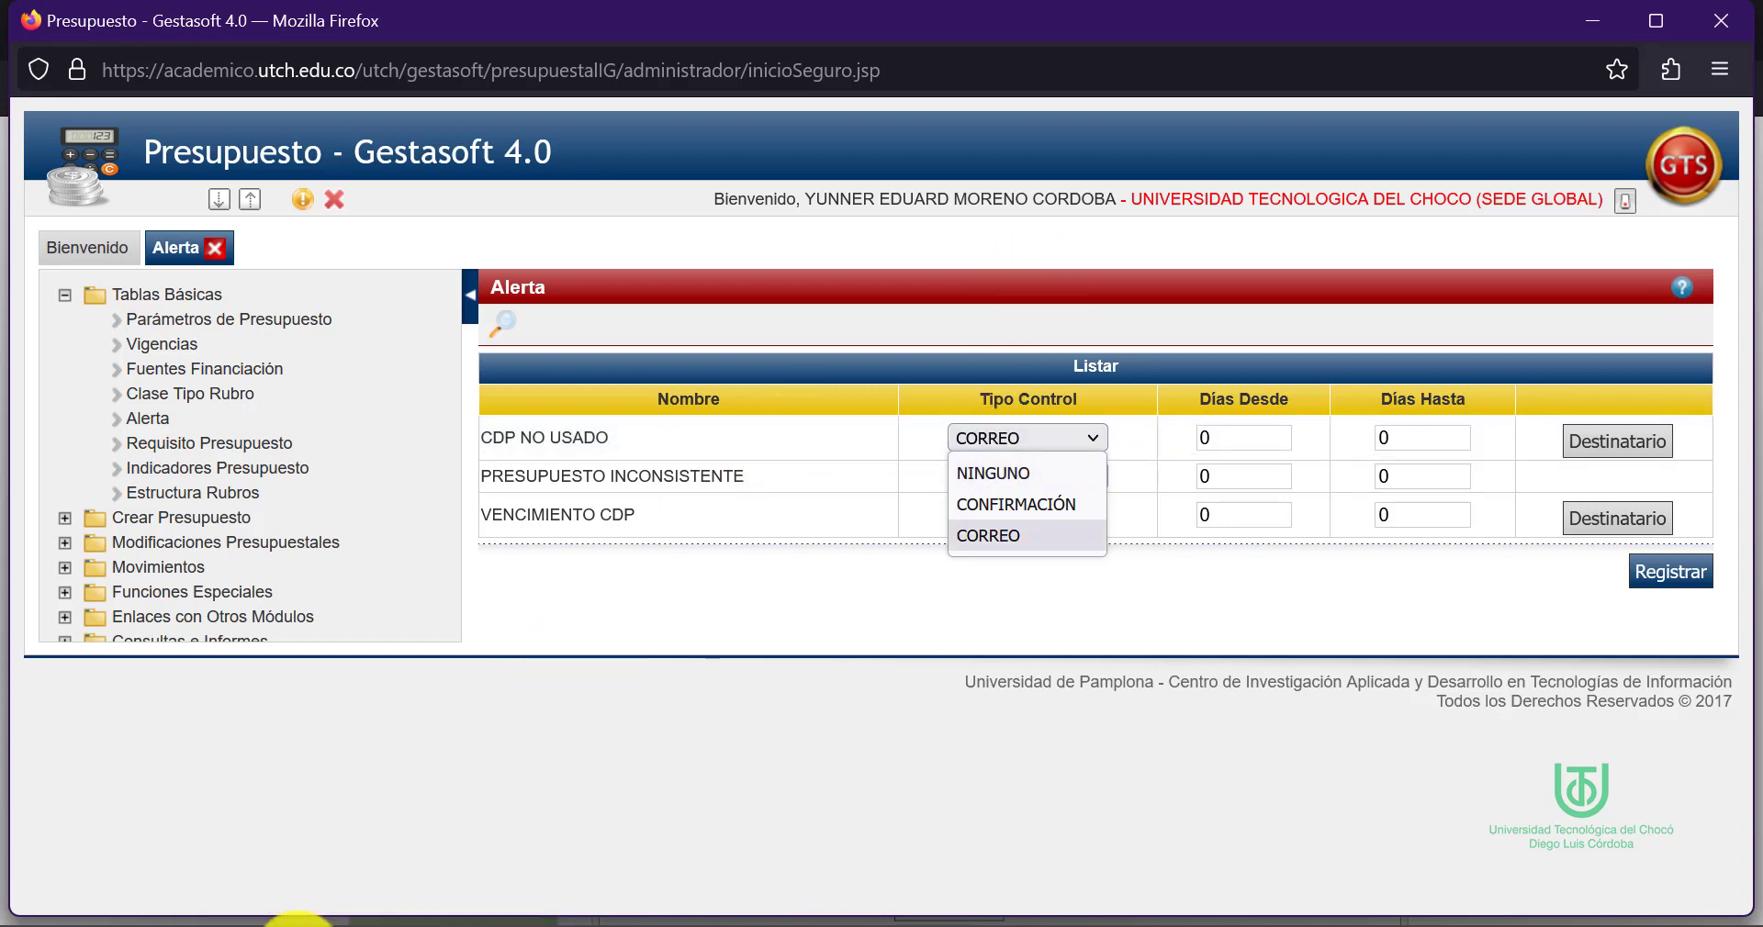
# Return to the Excel workbook in Edge
pyautogui.click(321, 919)
# Scroll right across row 10 and select the next description cell for review
pyautogui.scroll(-3, 1091, 619)
pyautogui.hscroll(1, 1094, 661)
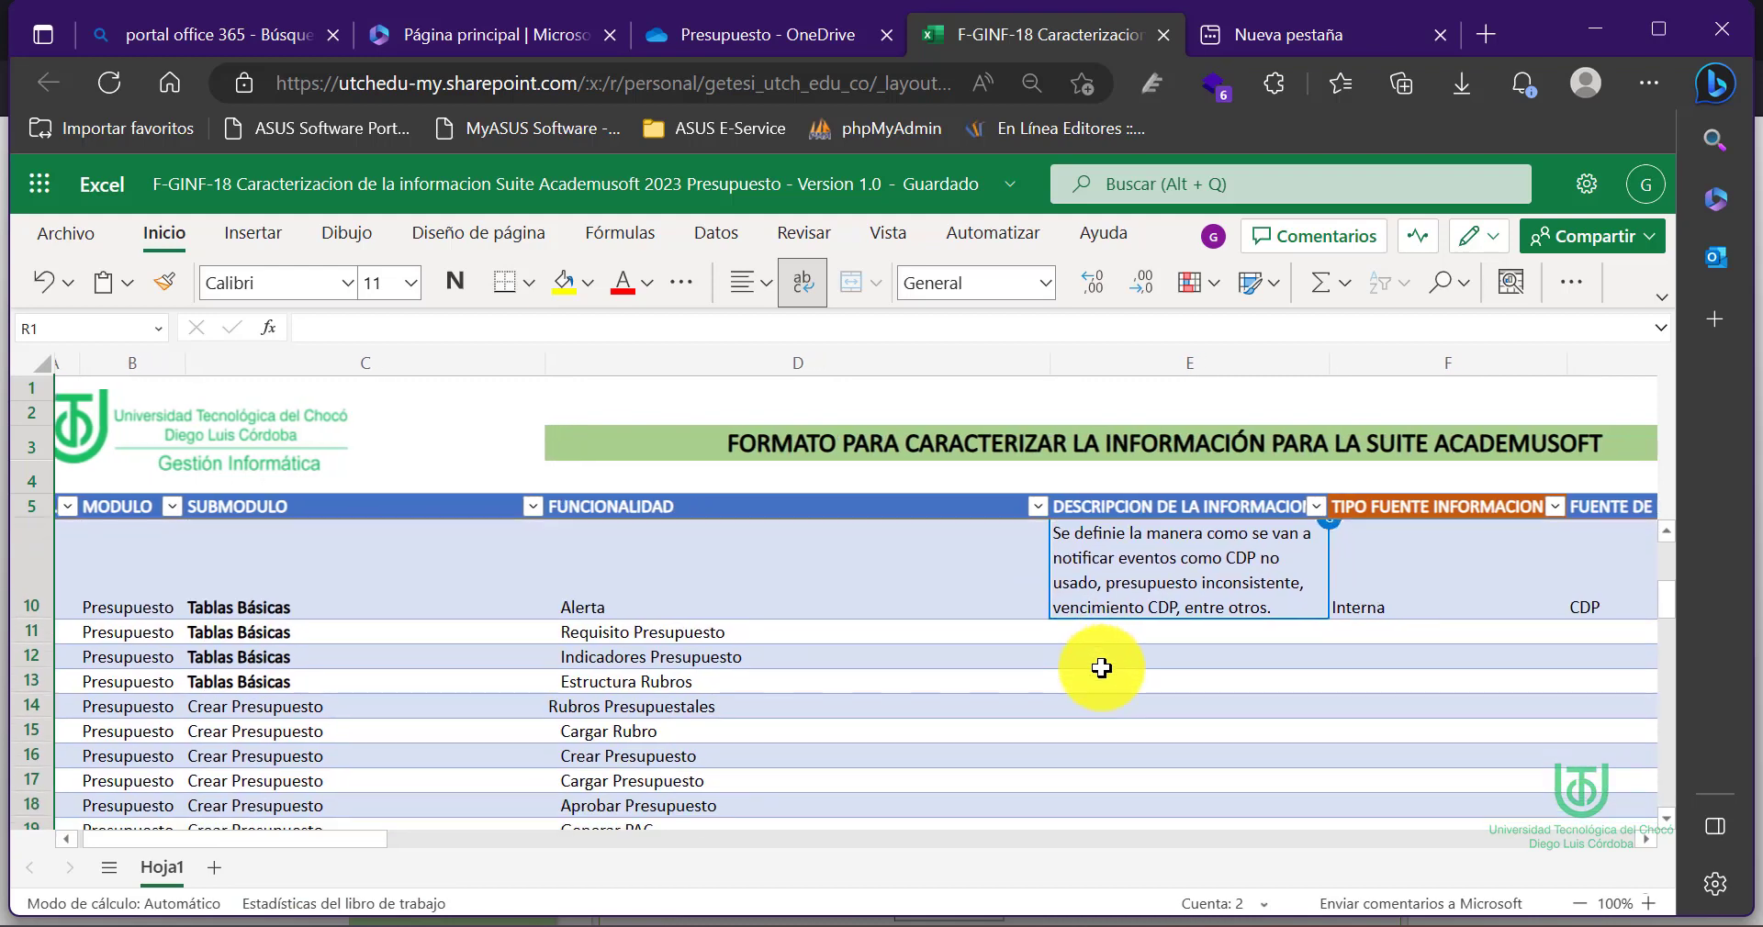
pyautogui.click(1102, 668)
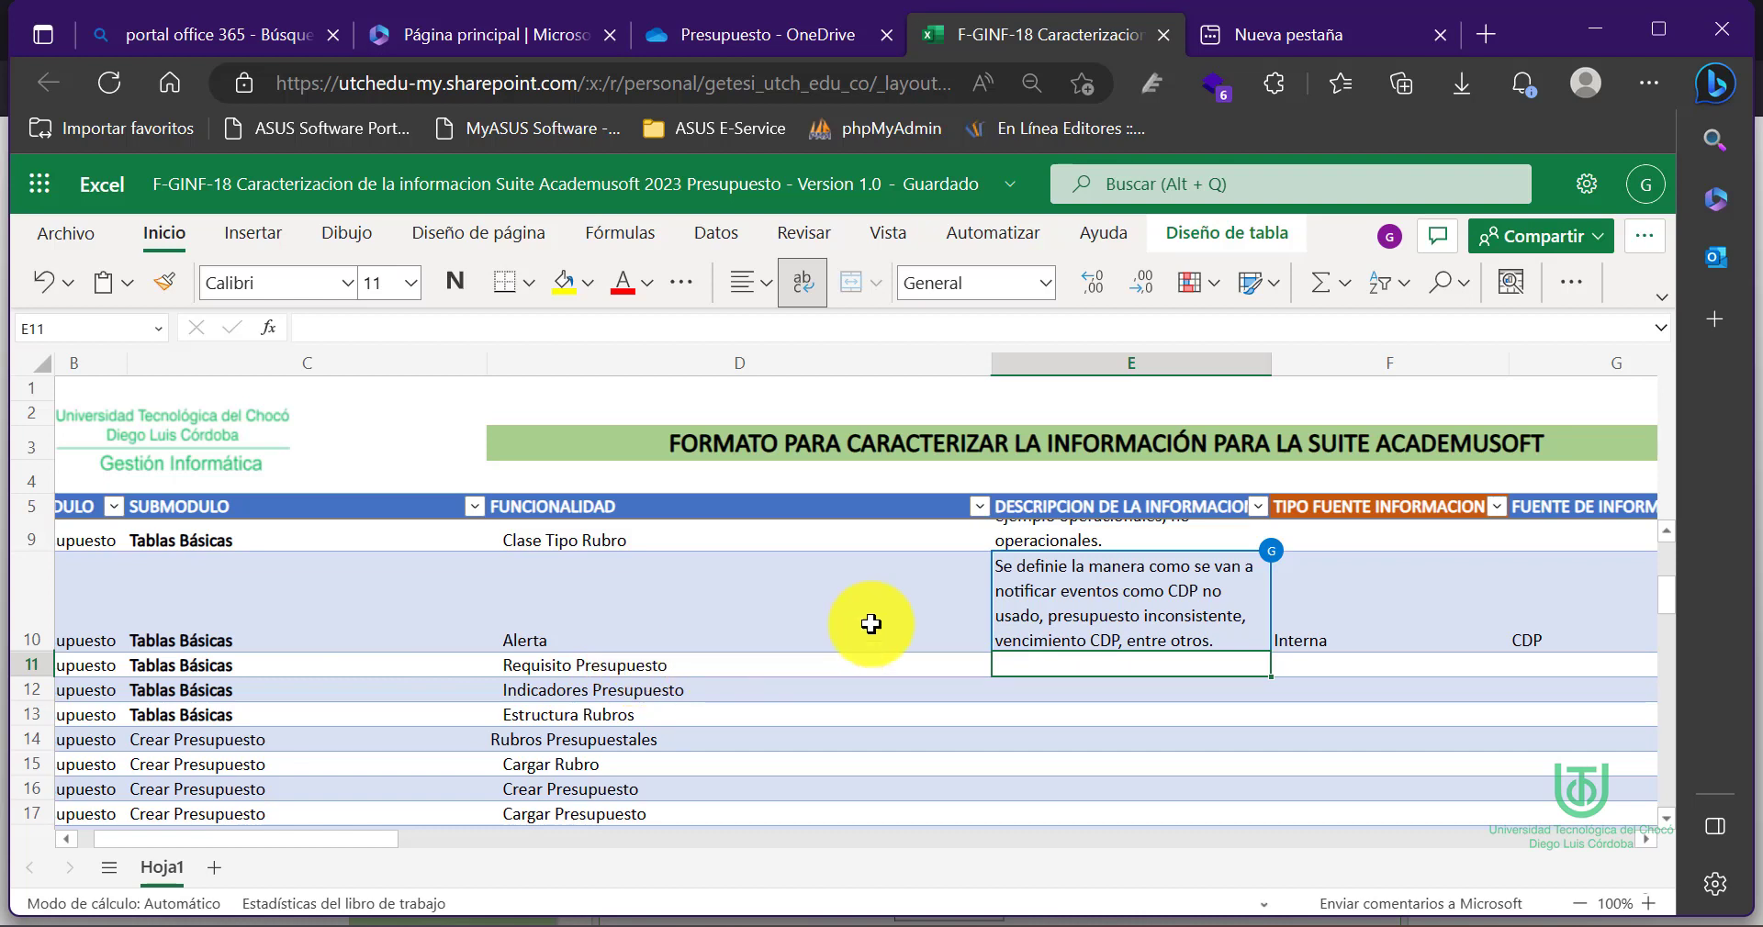
pyautogui.hscroll(2, 1068, 666)
pyautogui.hscroll(1, 1068, 666)
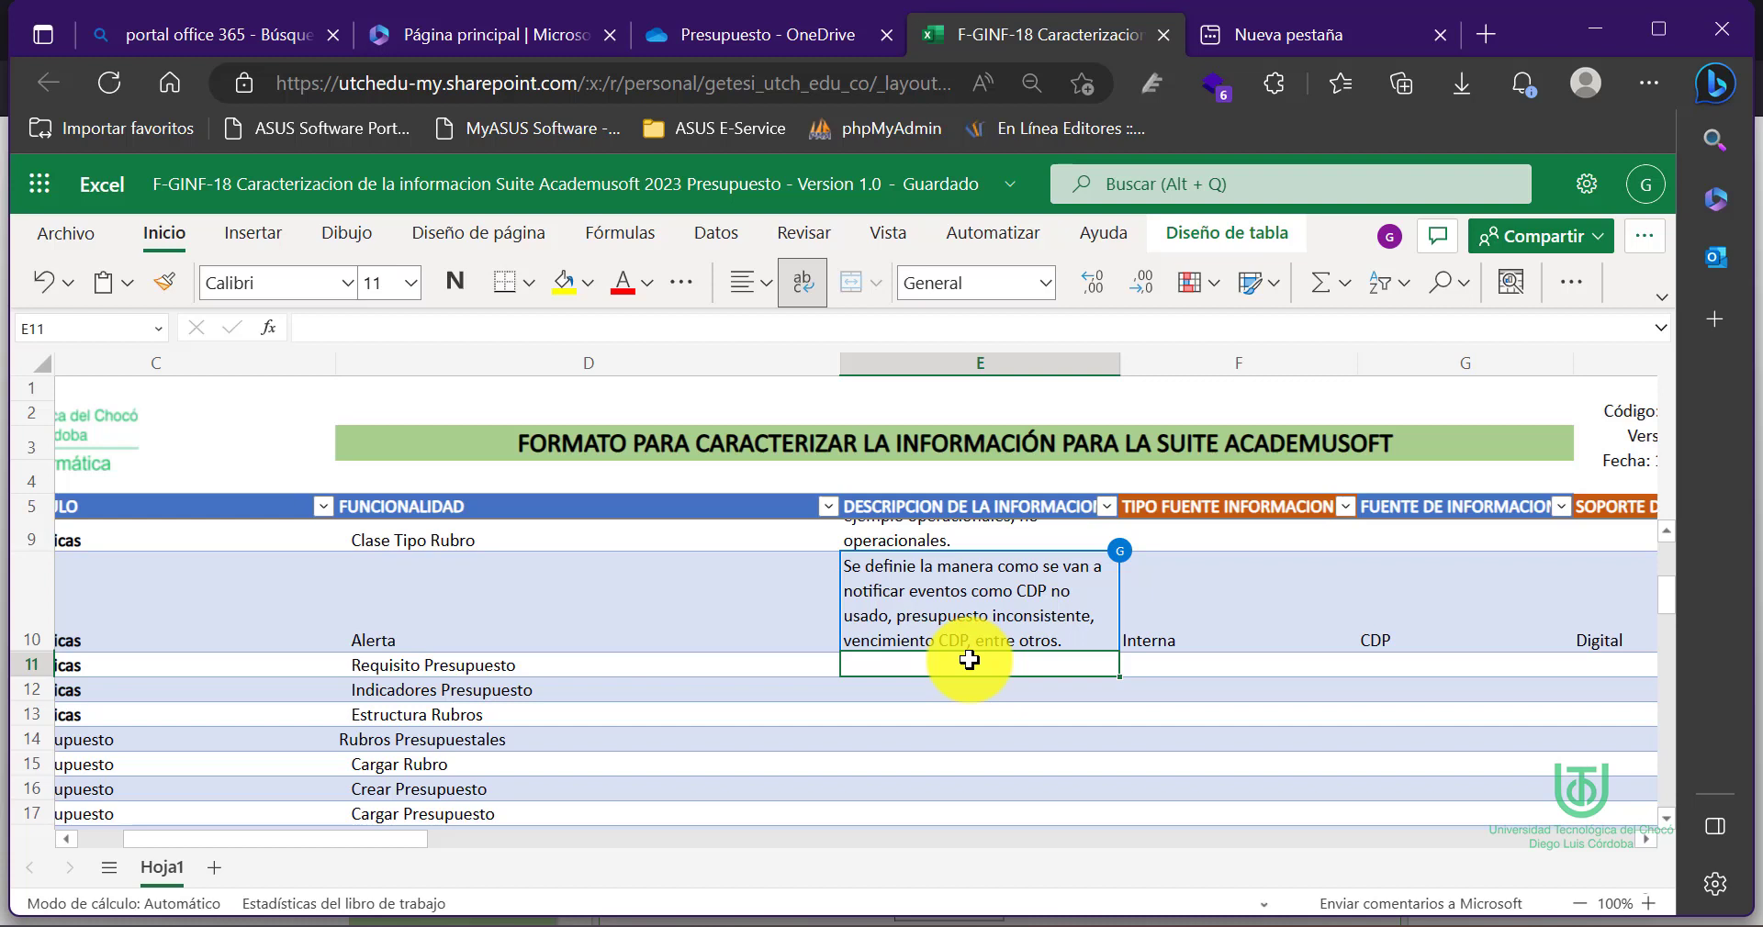
pyautogui.click(1200, 667)
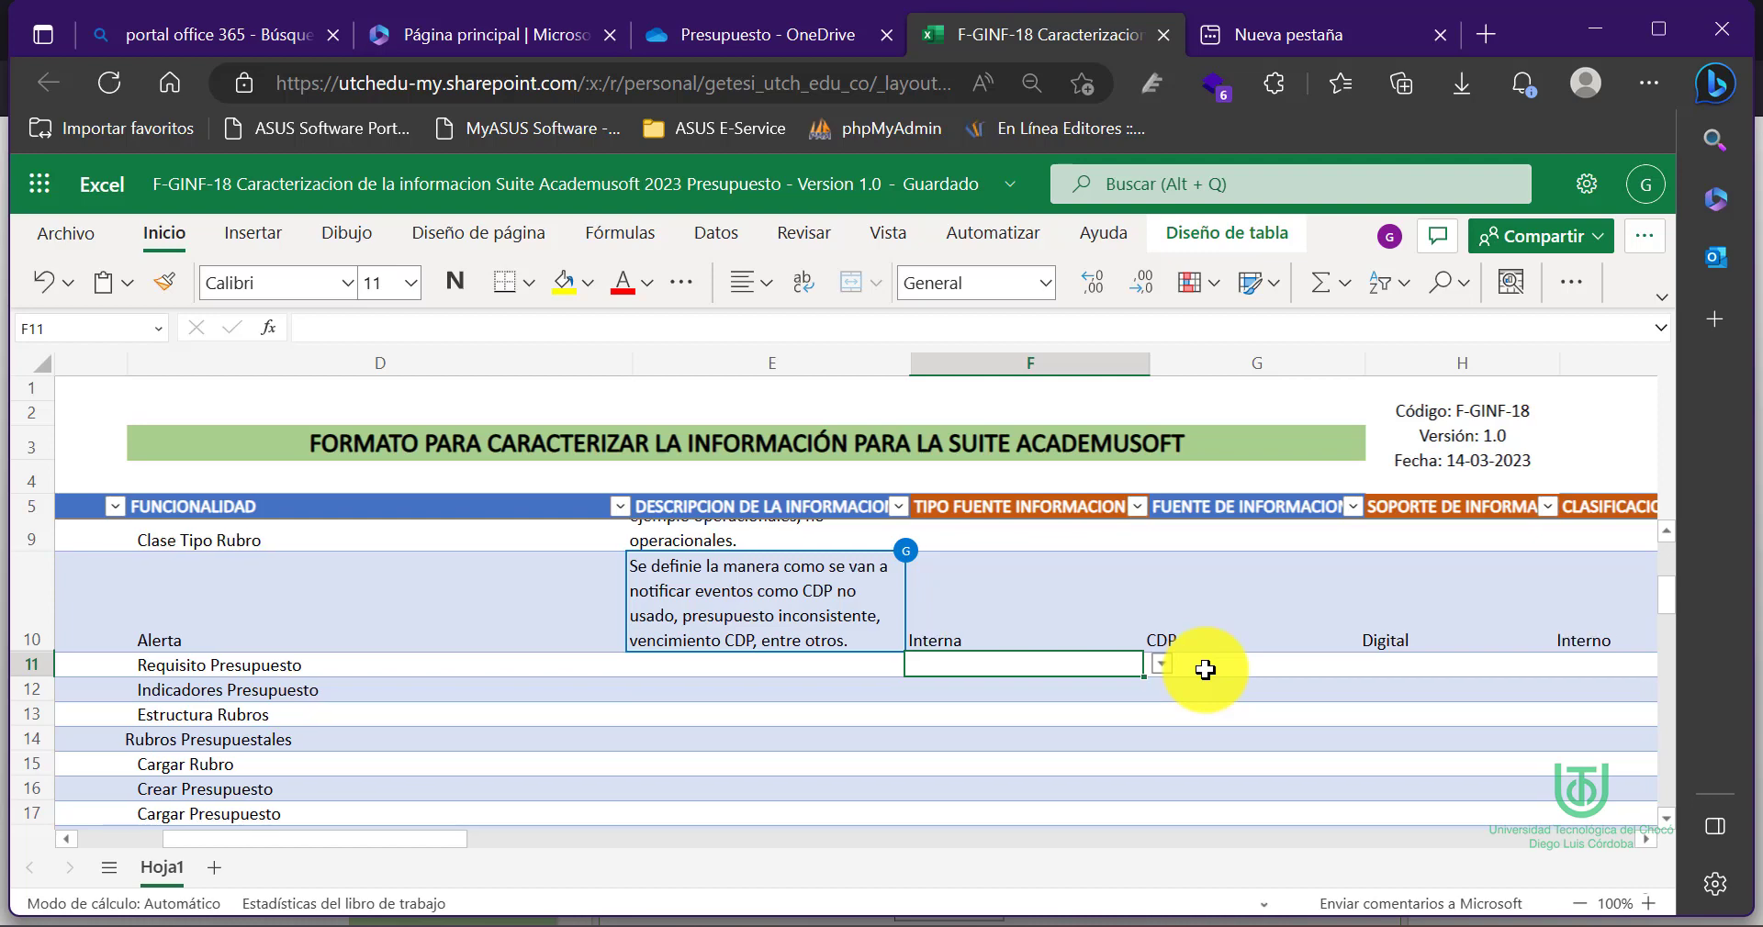
pyautogui.hscroll(2, 1202, 670)
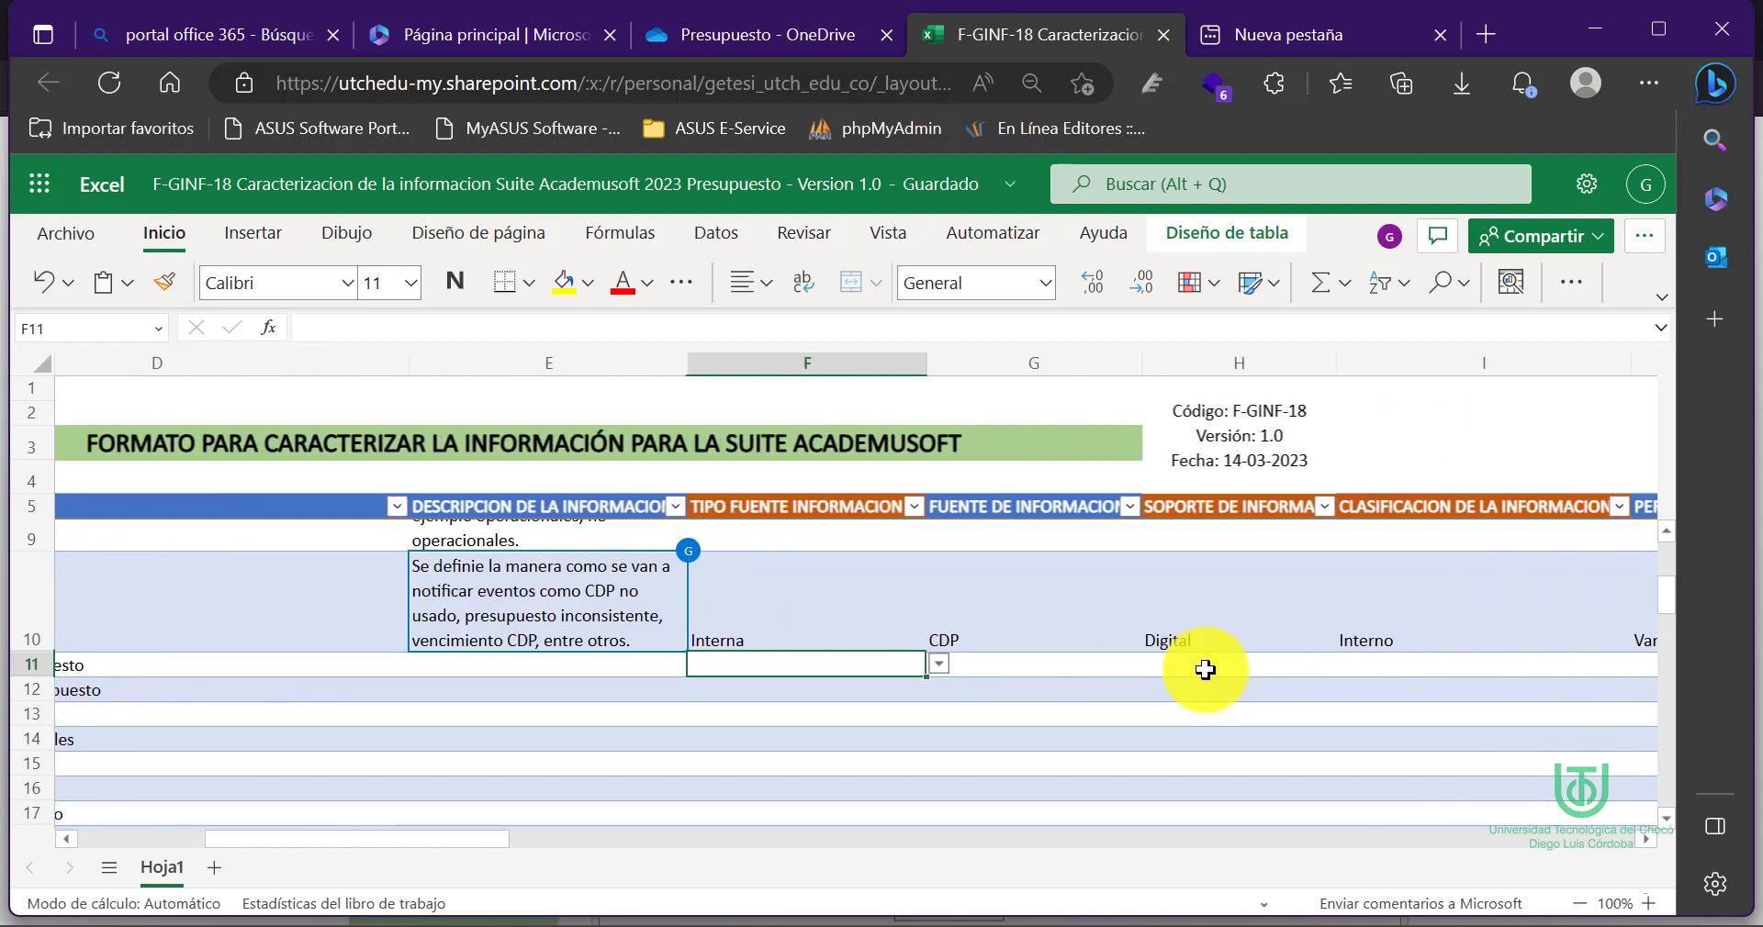
pyautogui.click(1038, 661)
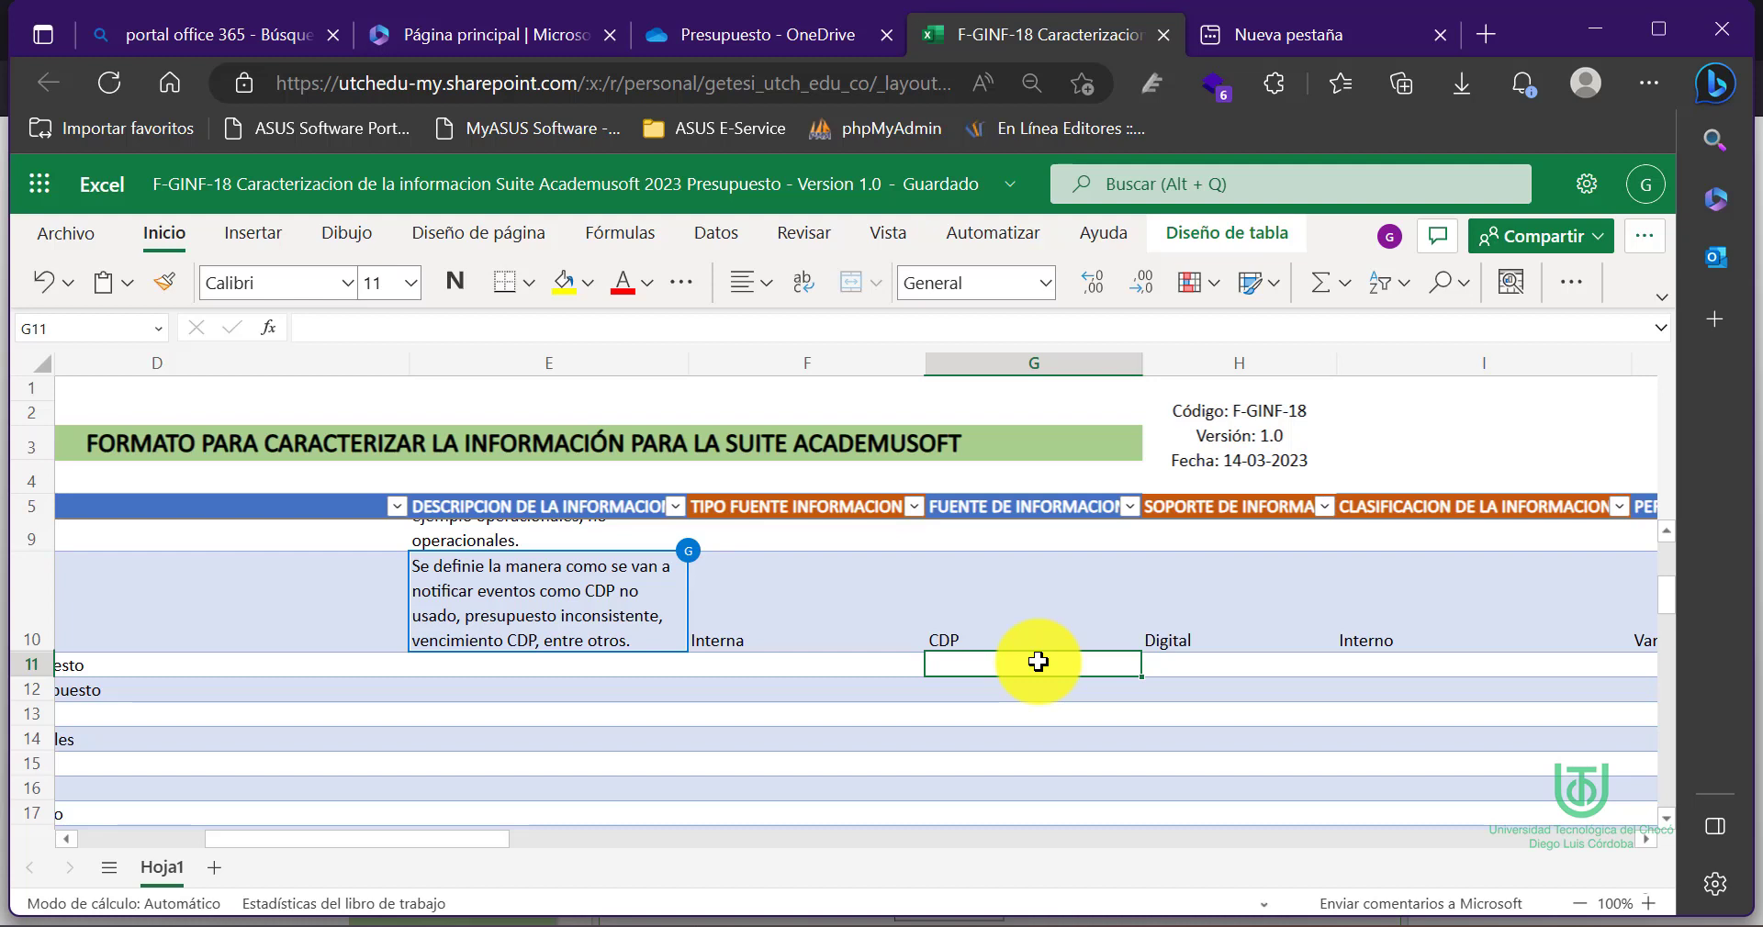
pyautogui.hscroll(2, 1037, 661)
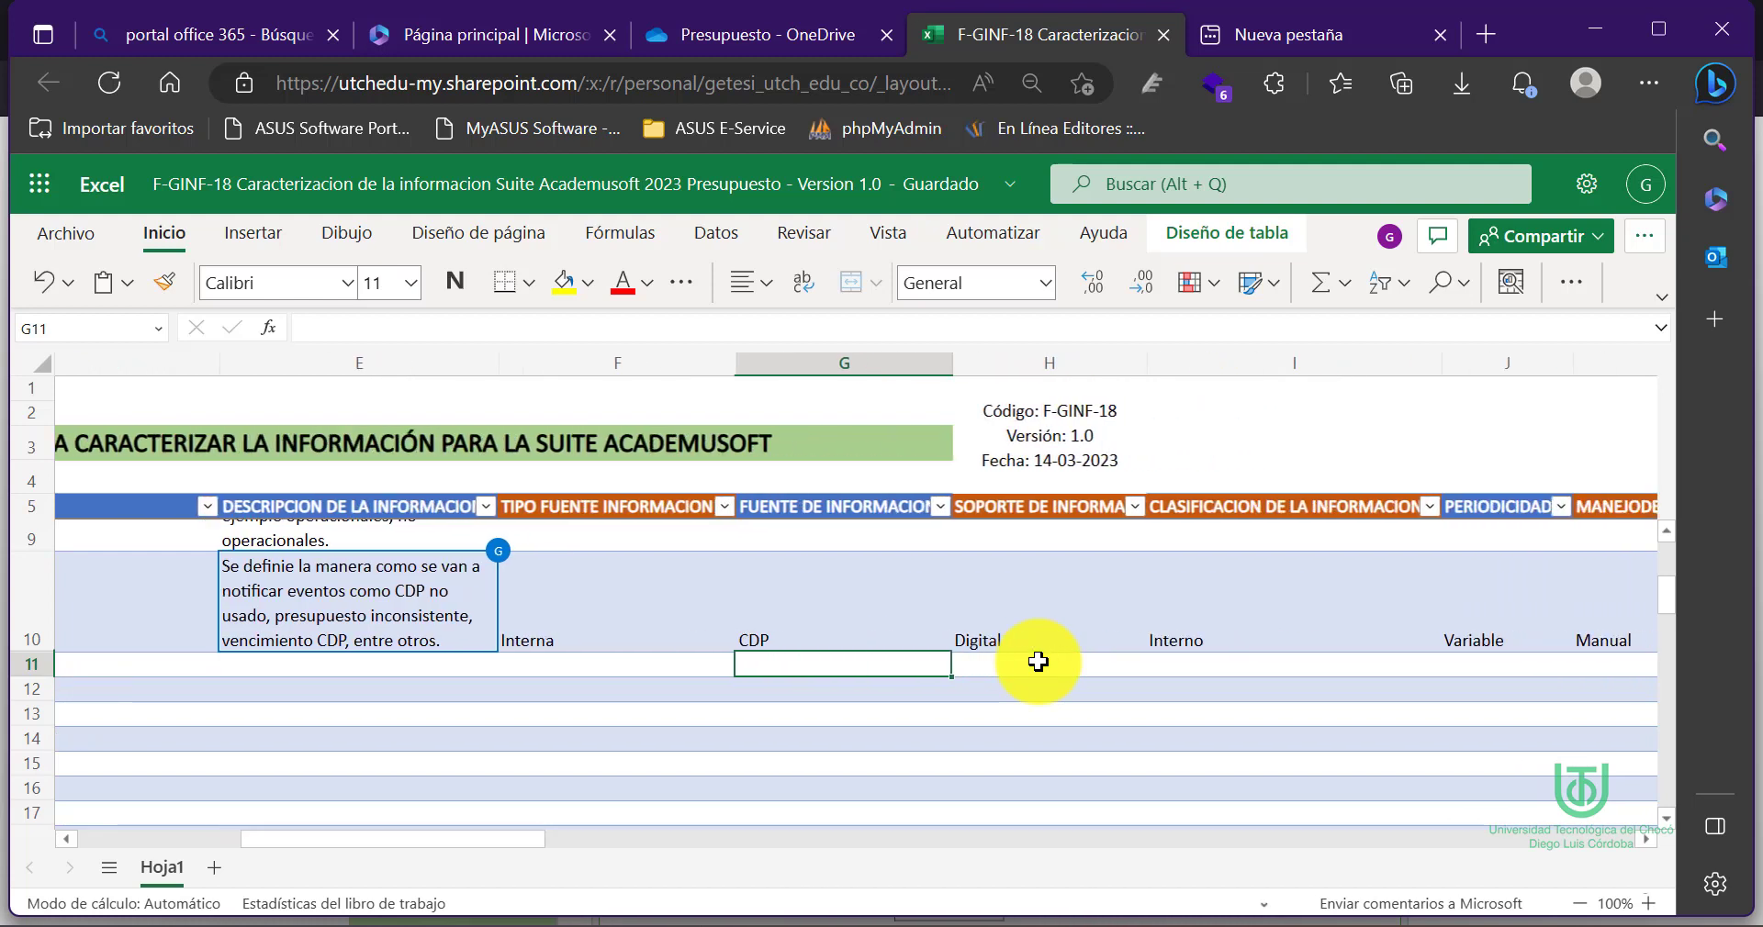
pyautogui.click(1038, 661)
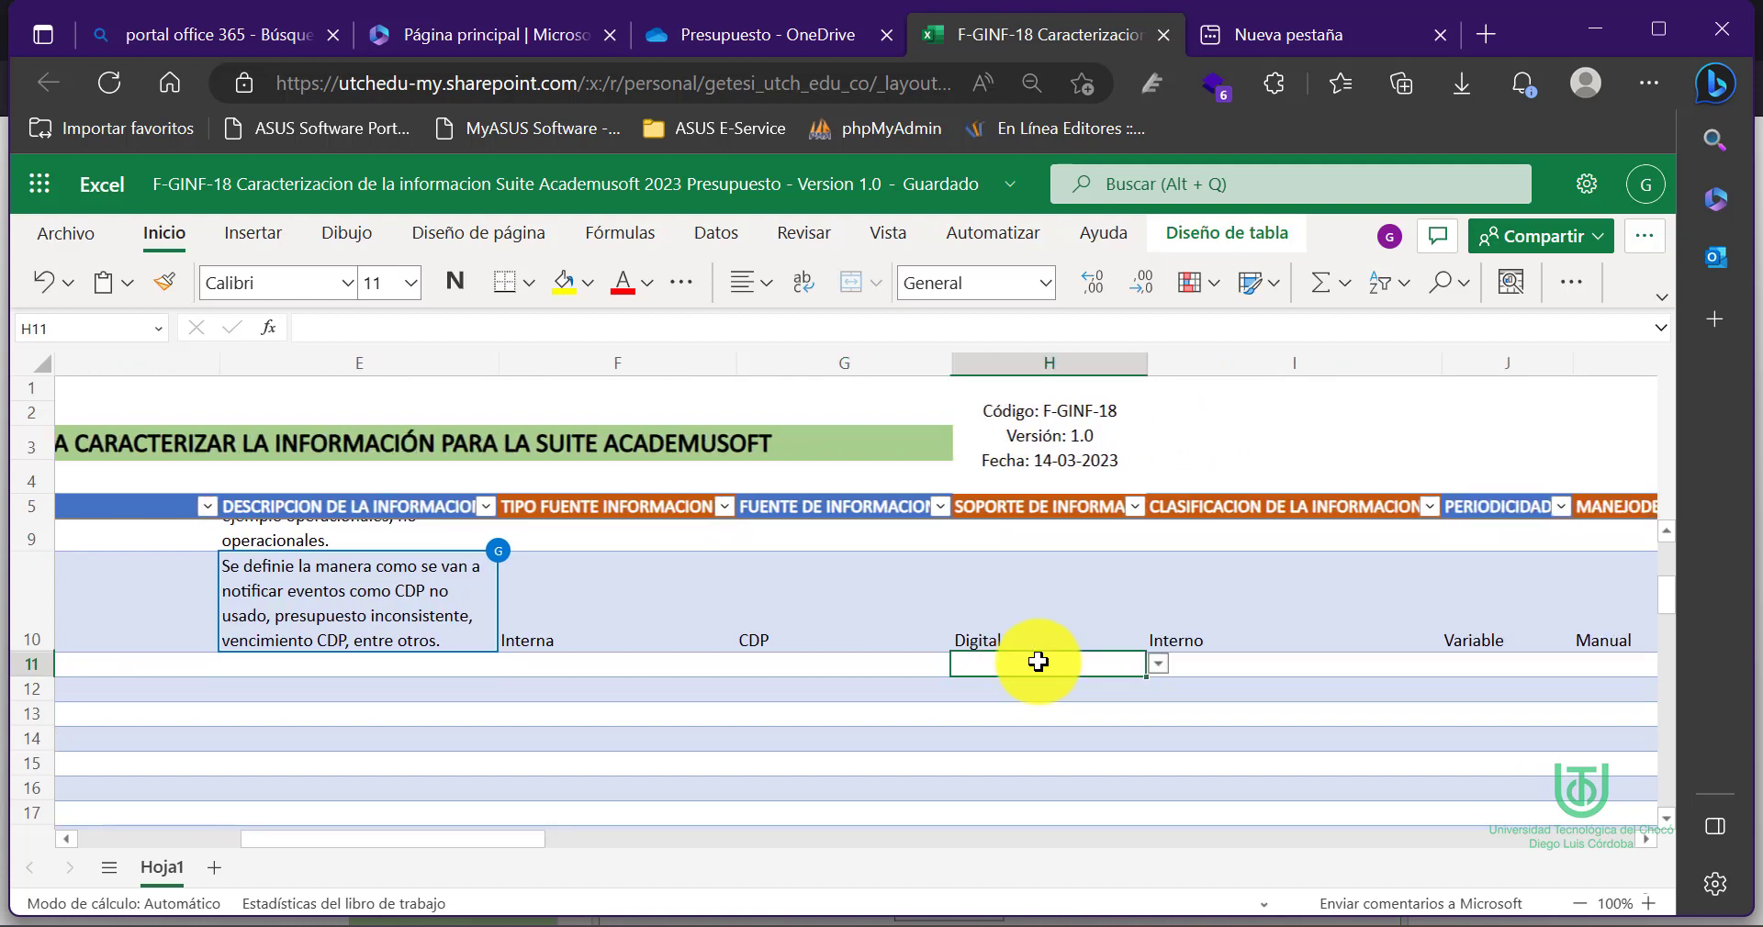
pyautogui.click(1158, 668)
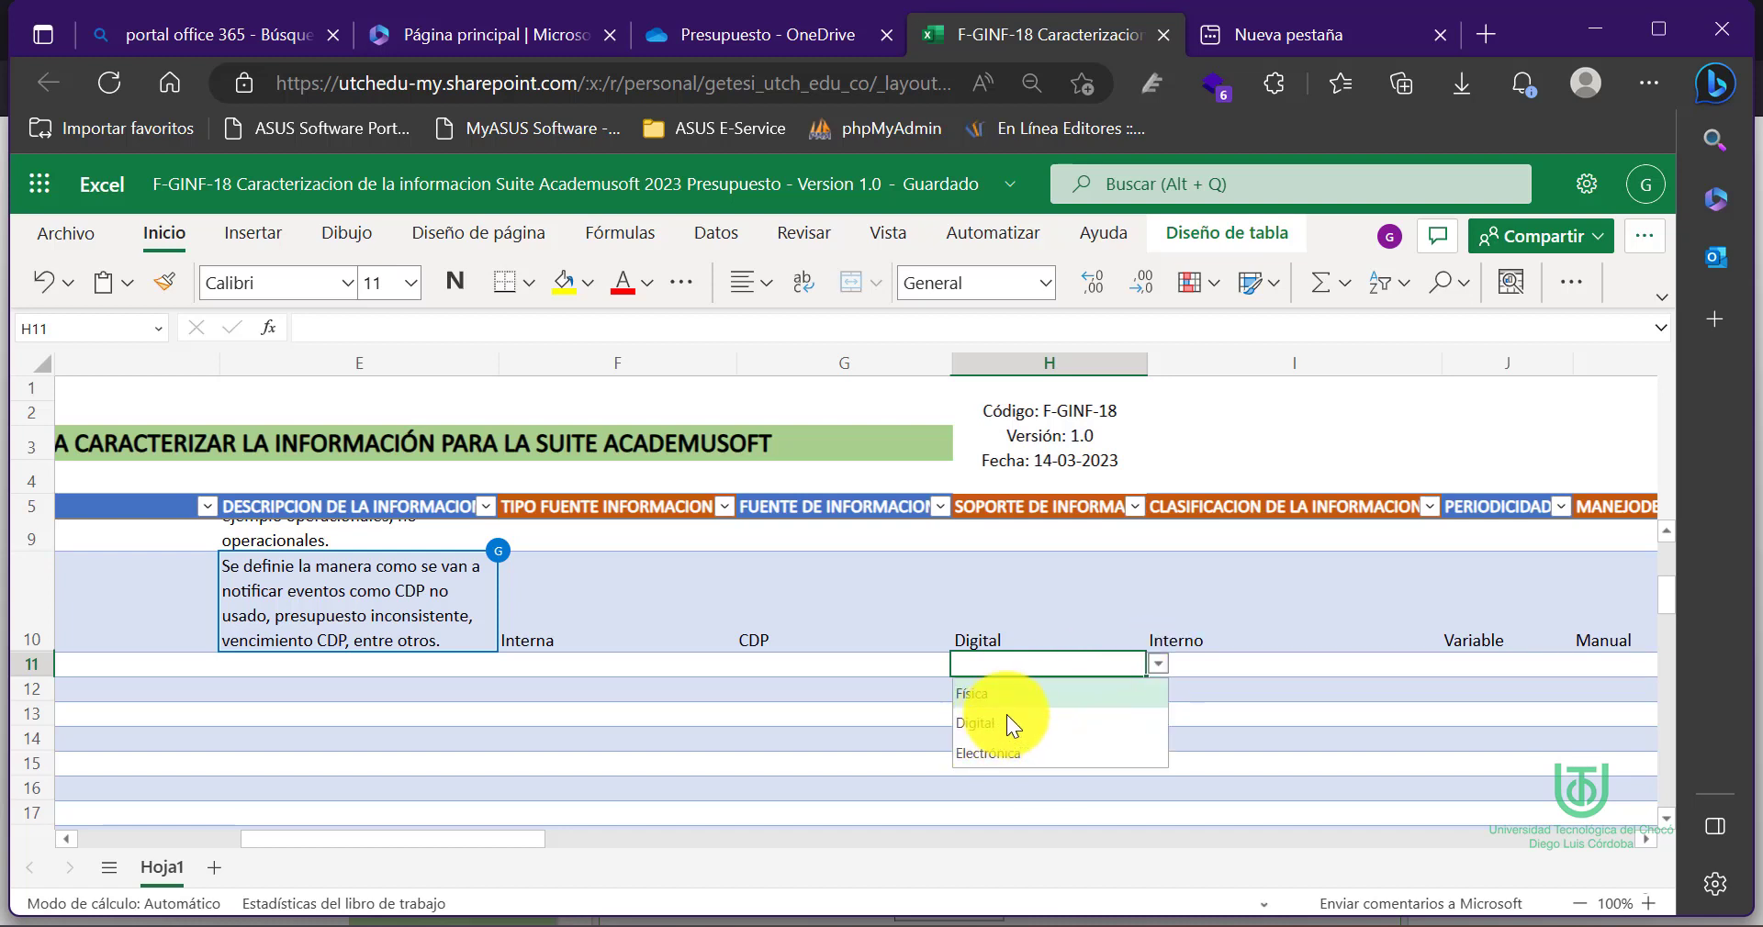
pyautogui.click(1265, 661)
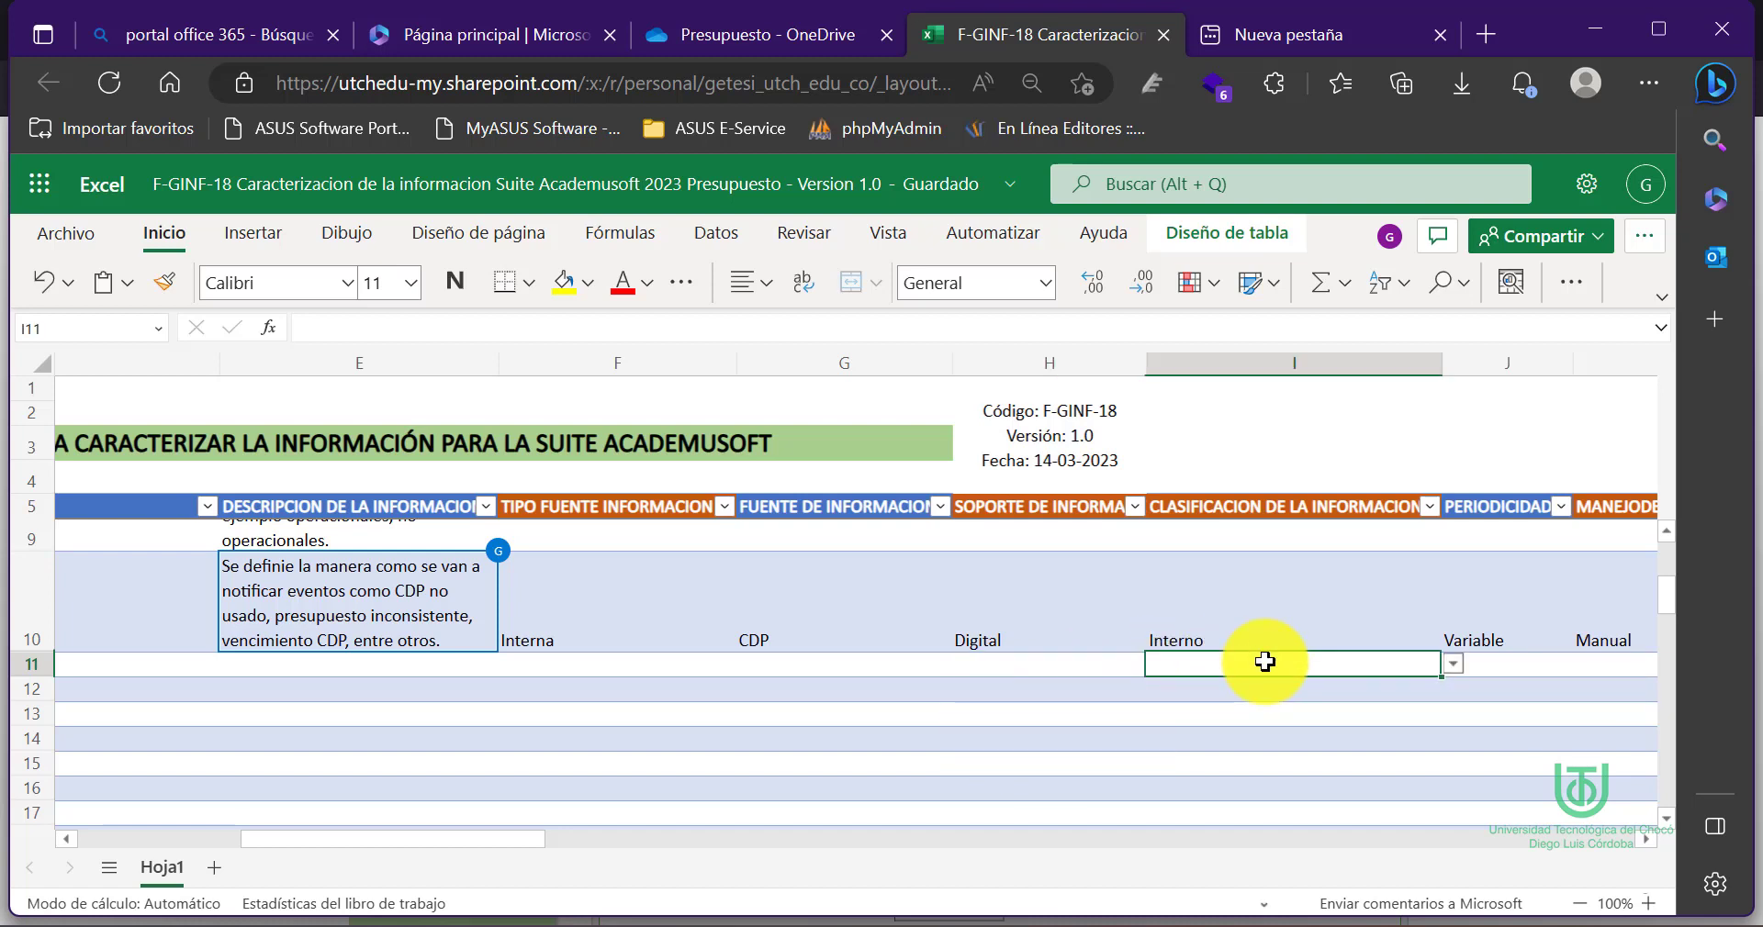
pyautogui.hscroll(2, 1265, 661)
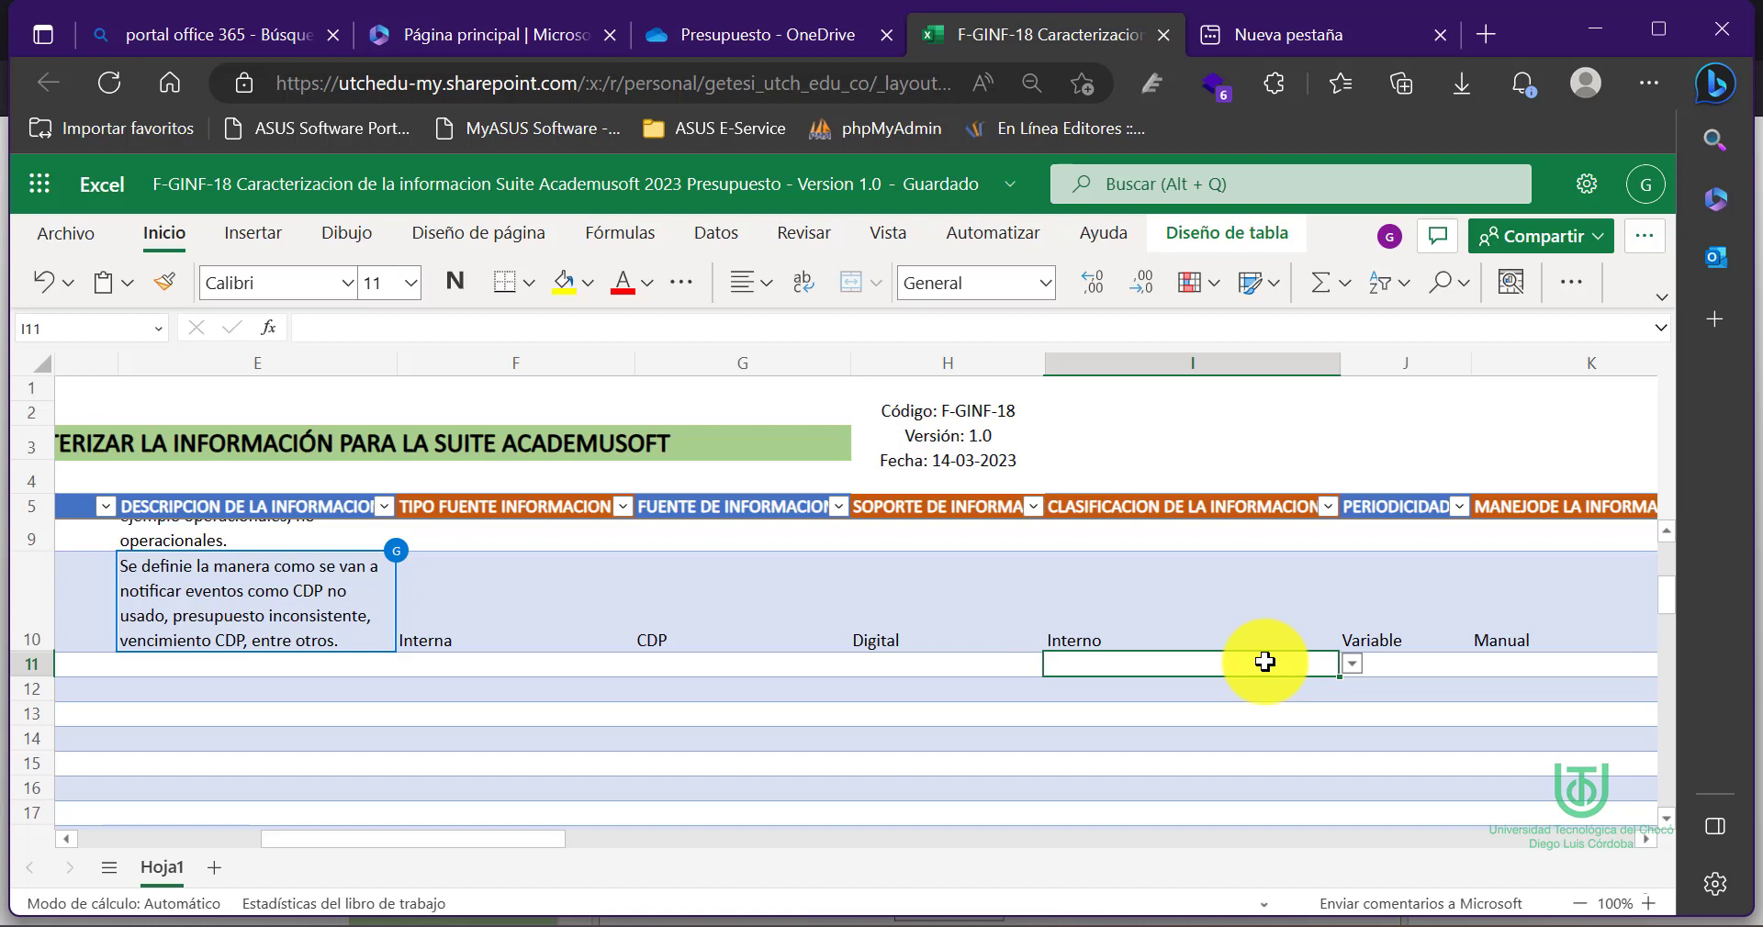
pyautogui.hscroll(3, 1266, 661)
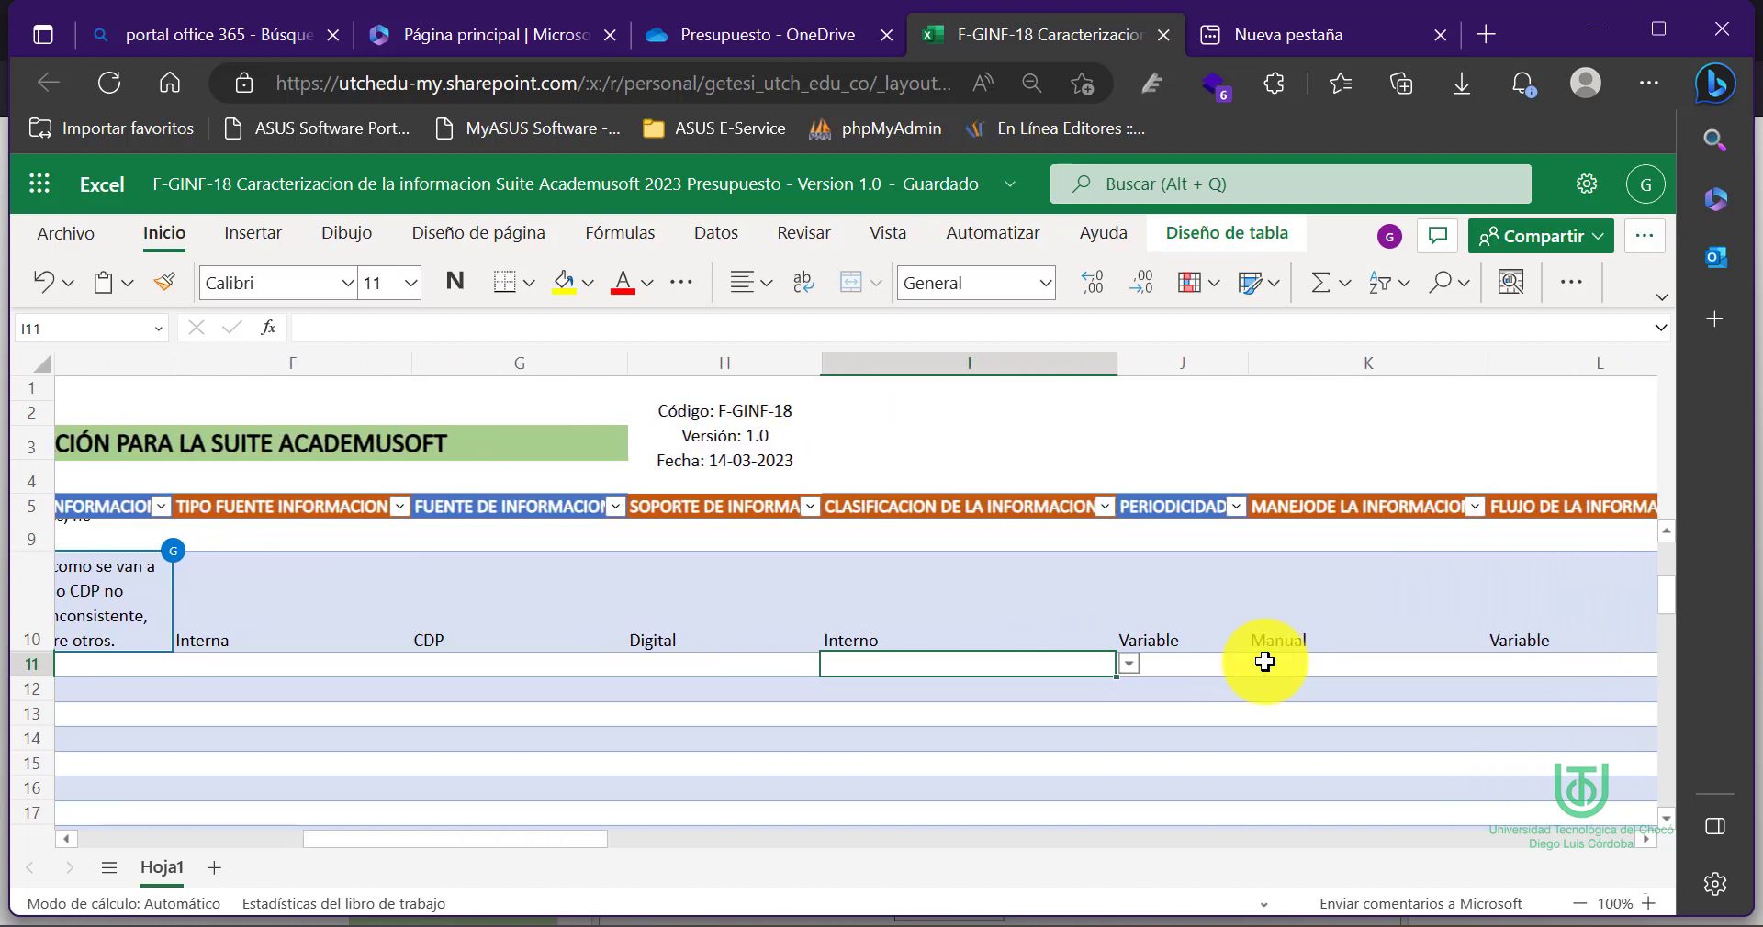
pyautogui.click(1193, 670)
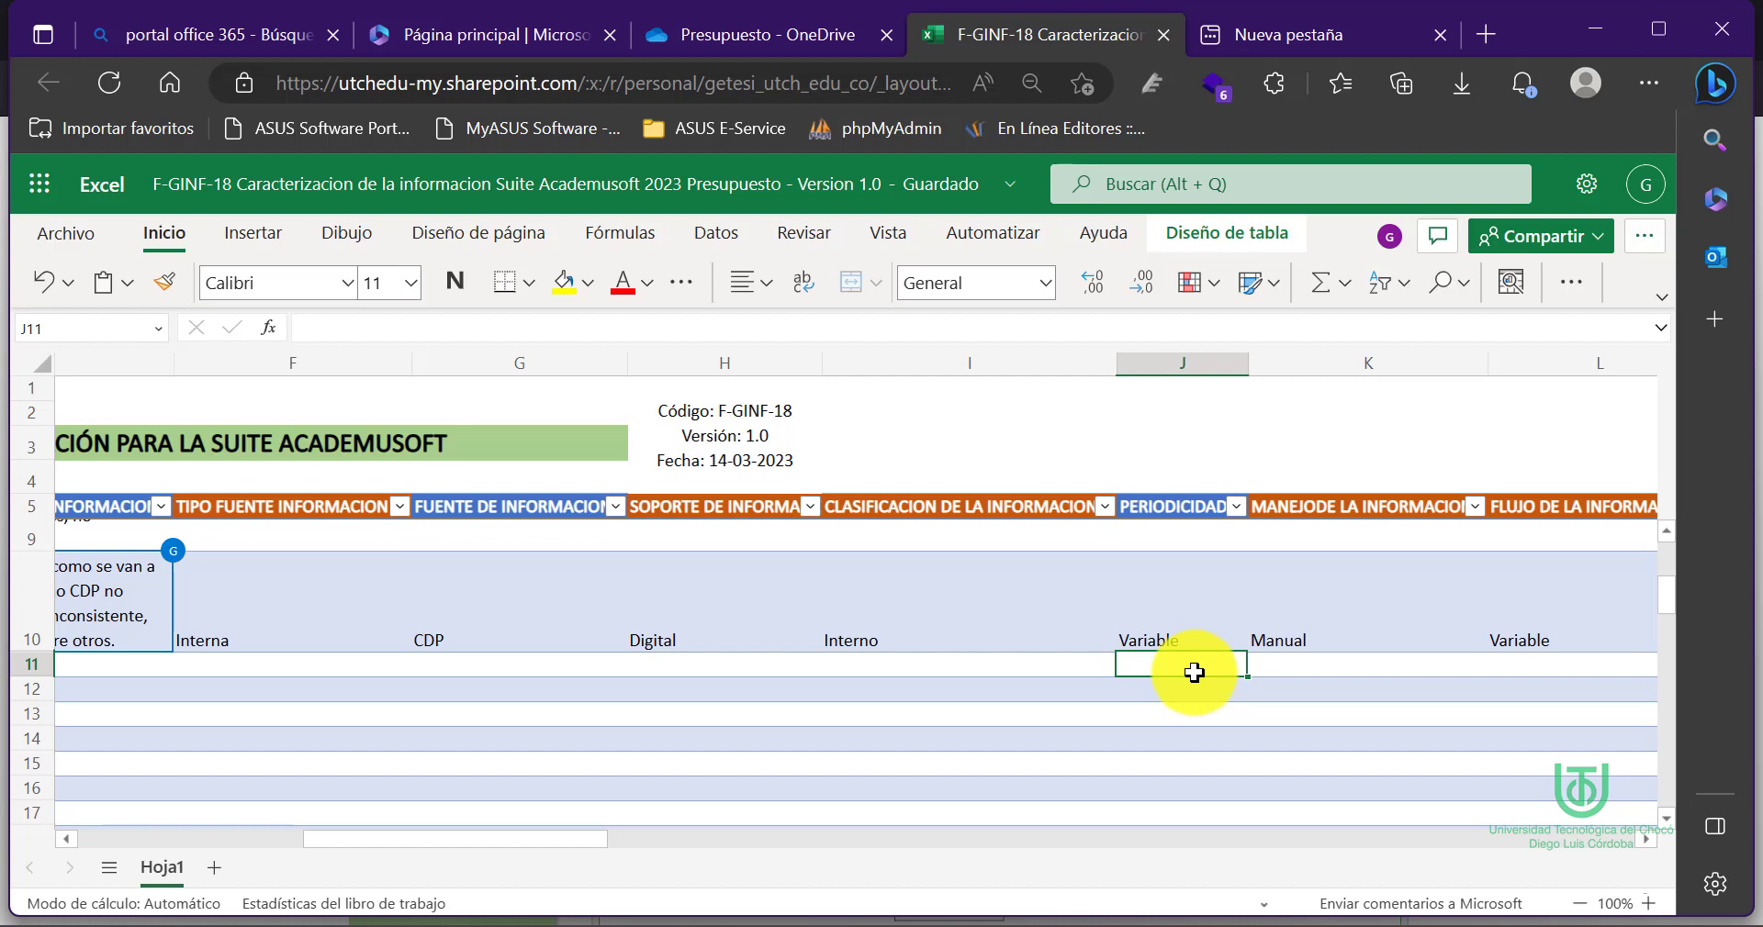
pyautogui.hscroll(5, 1193, 672)
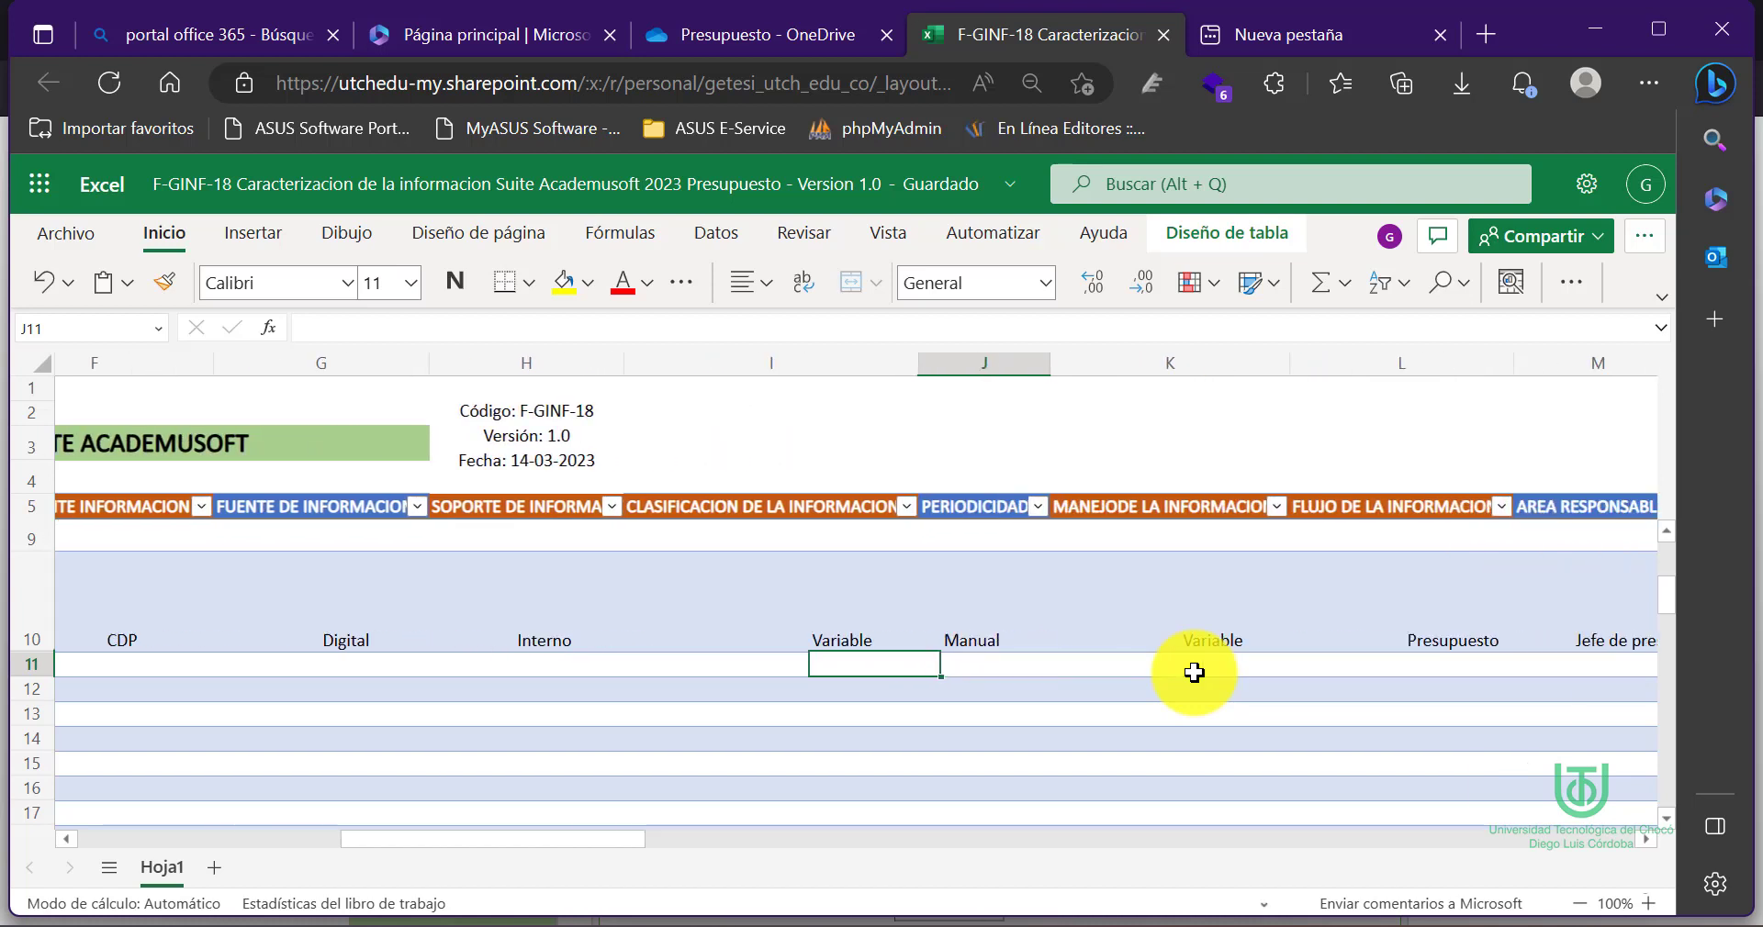
pyautogui.click(1092, 663)
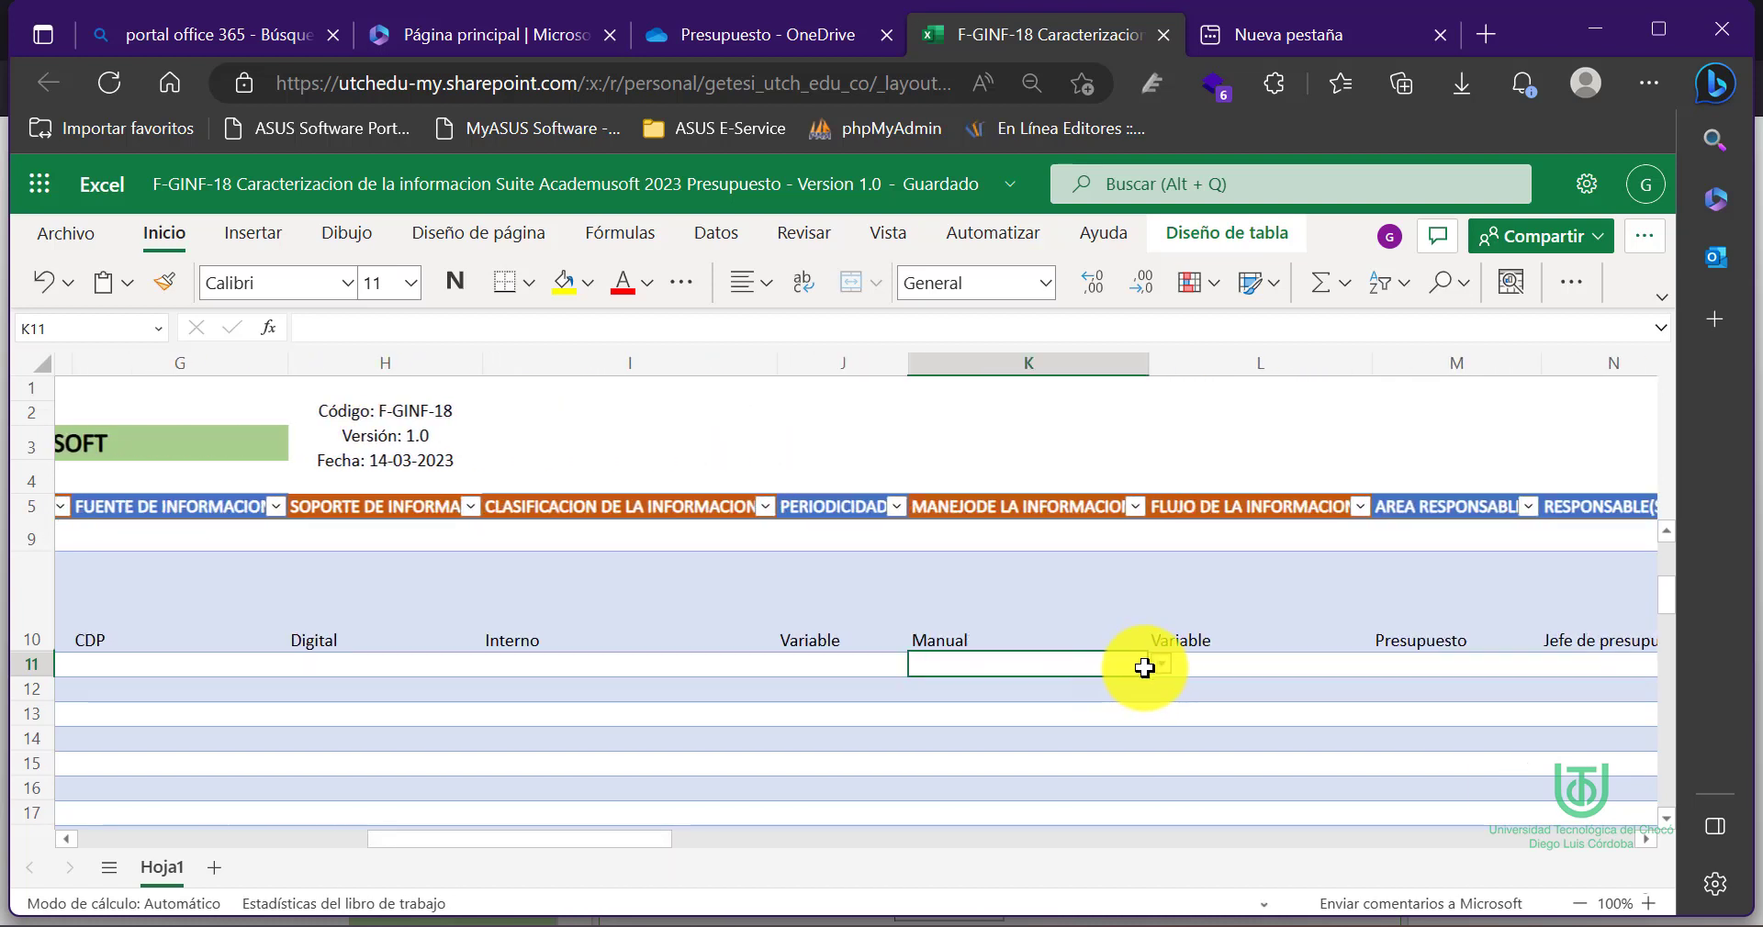
pyautogui.click(1226, 662)
pyautogui.hscroll(2, 1227, 662)
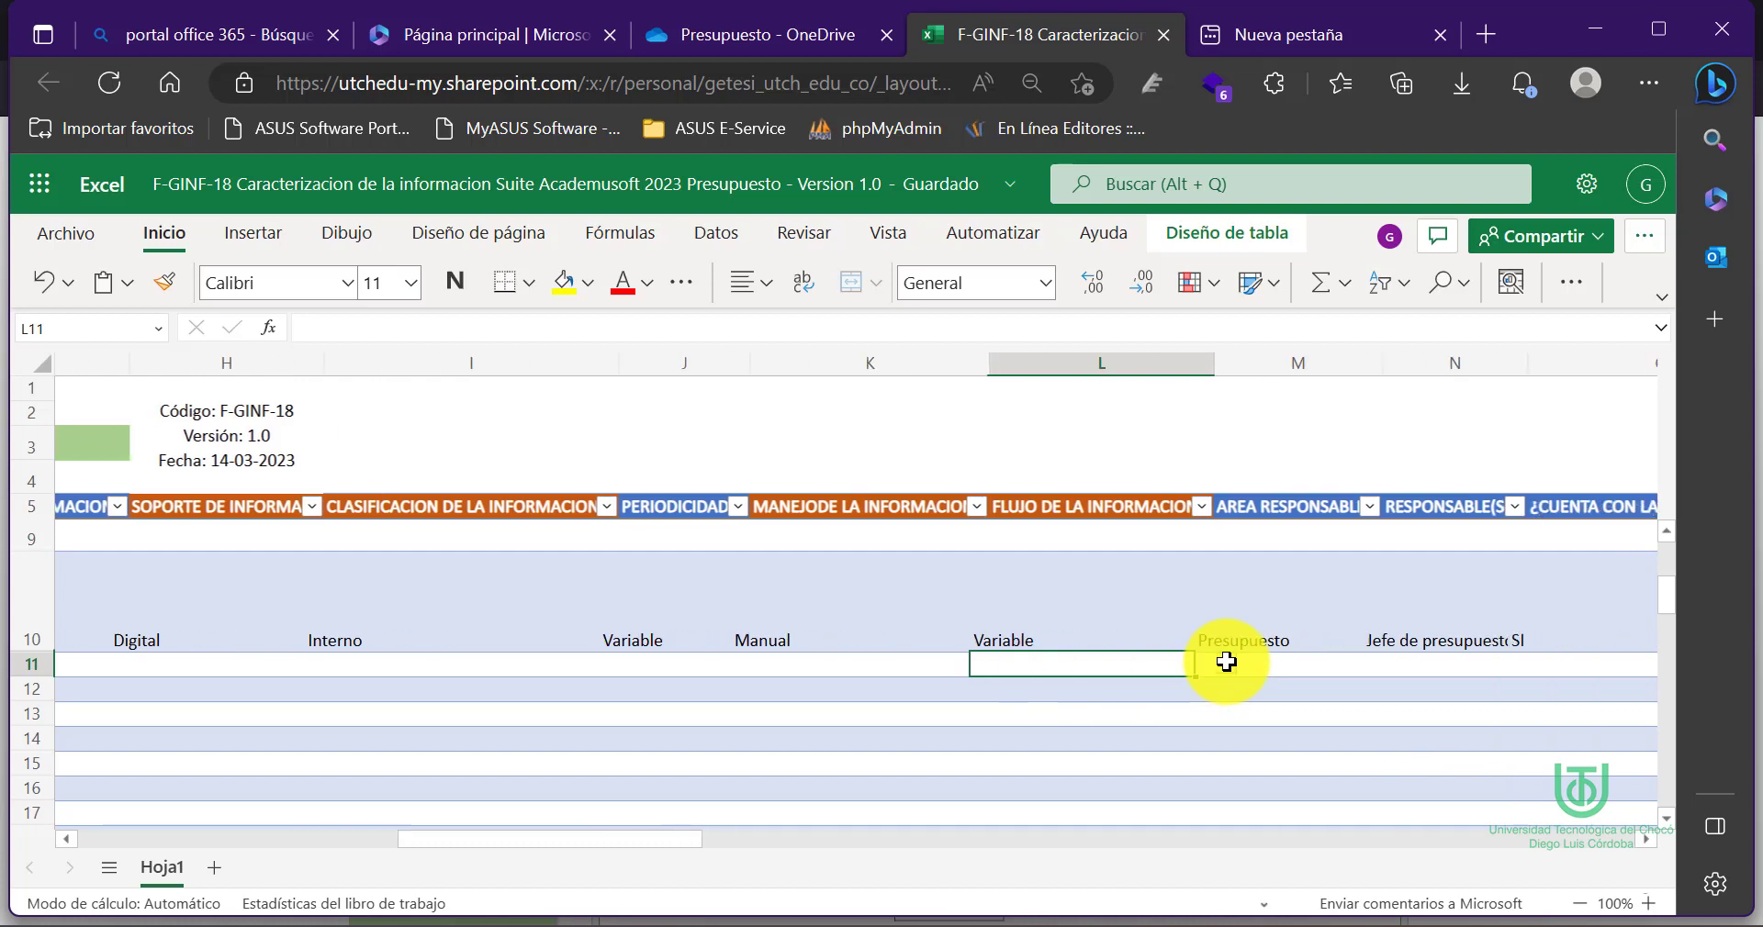
pyautogui.click(1234, 665)
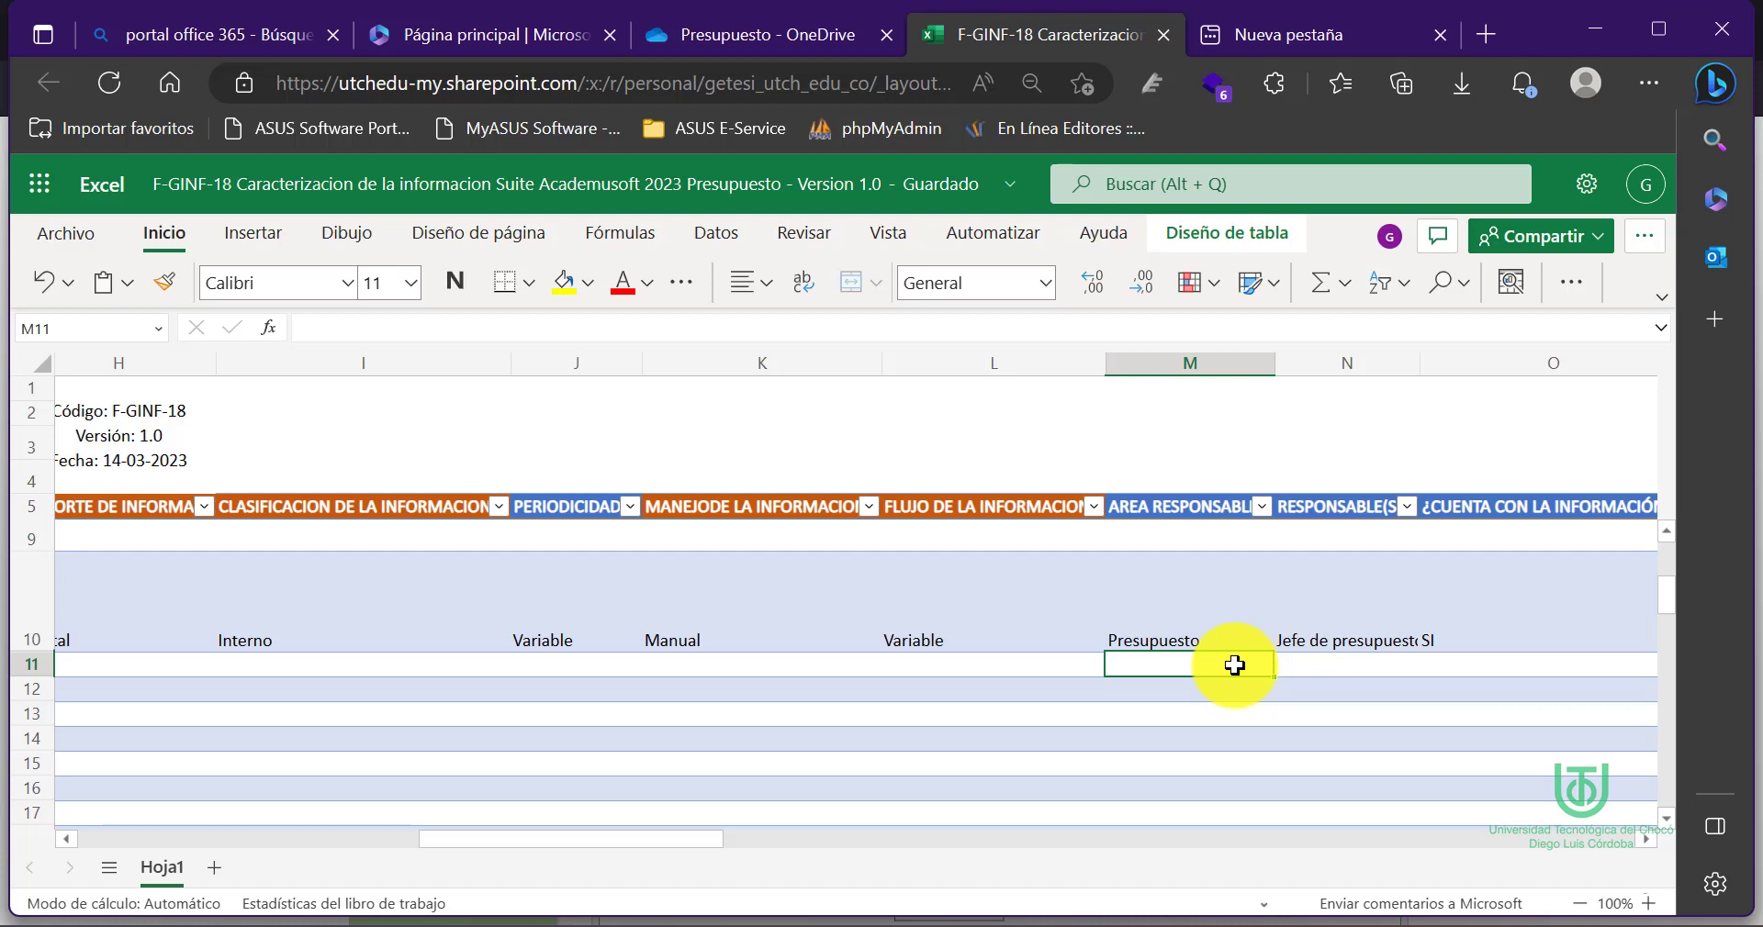
pyautogui.hscroll(3, 1234, 665)
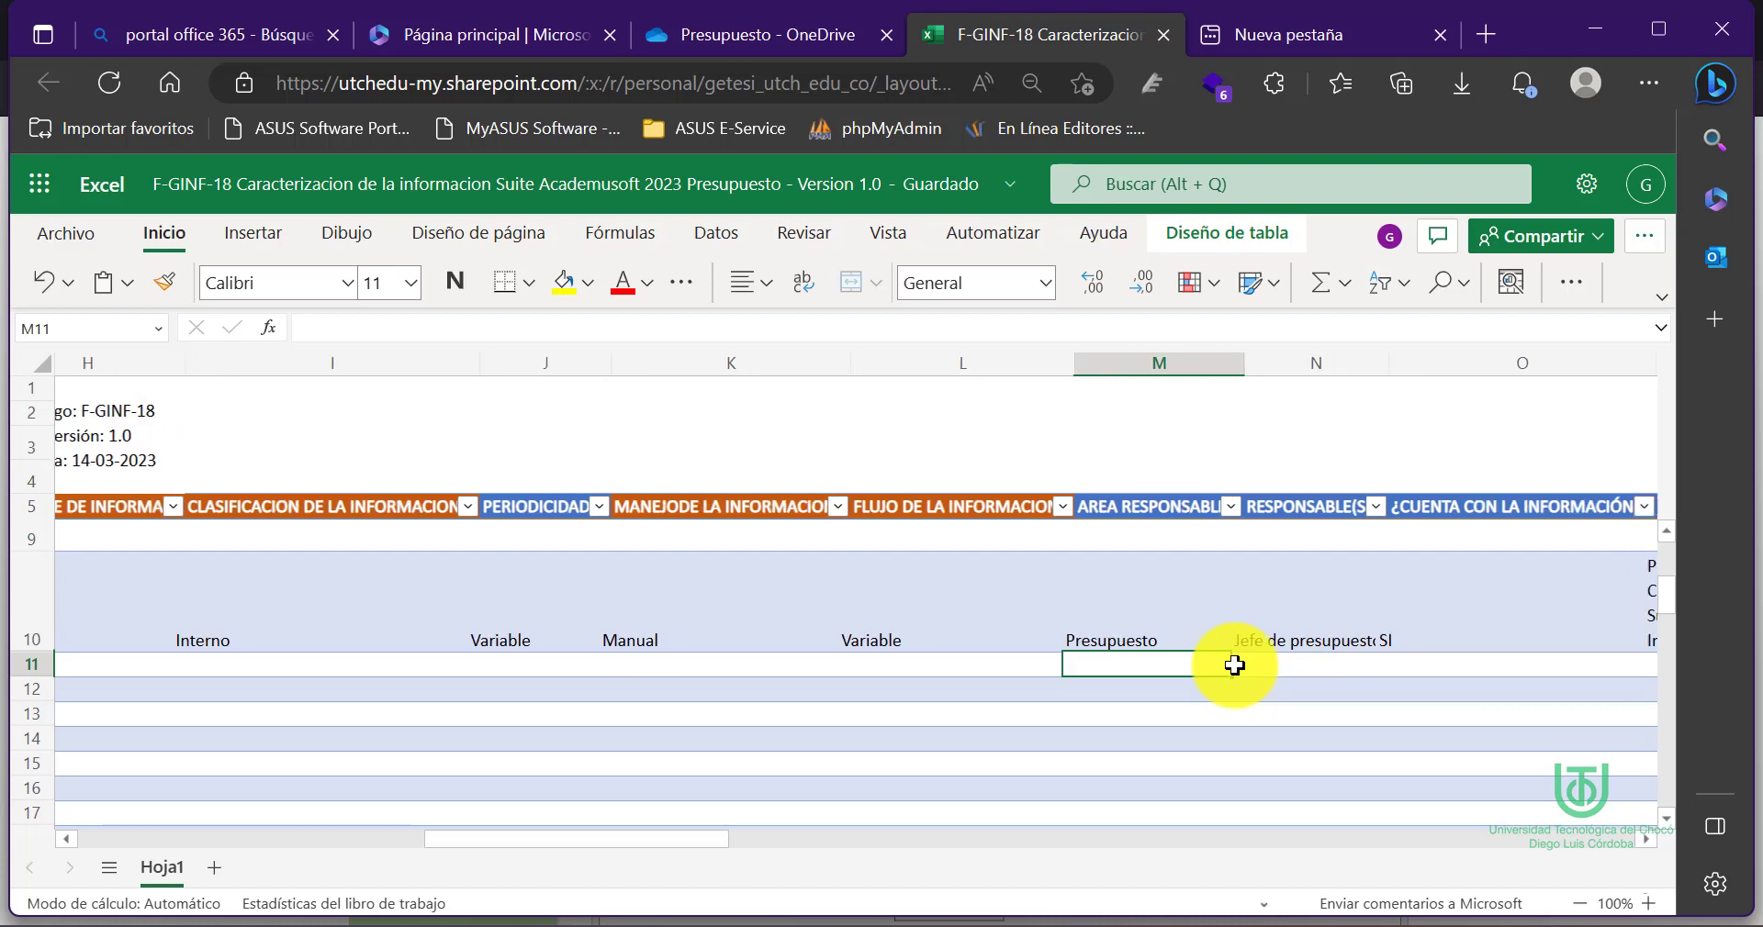
pyautogui.click(1109, 673)
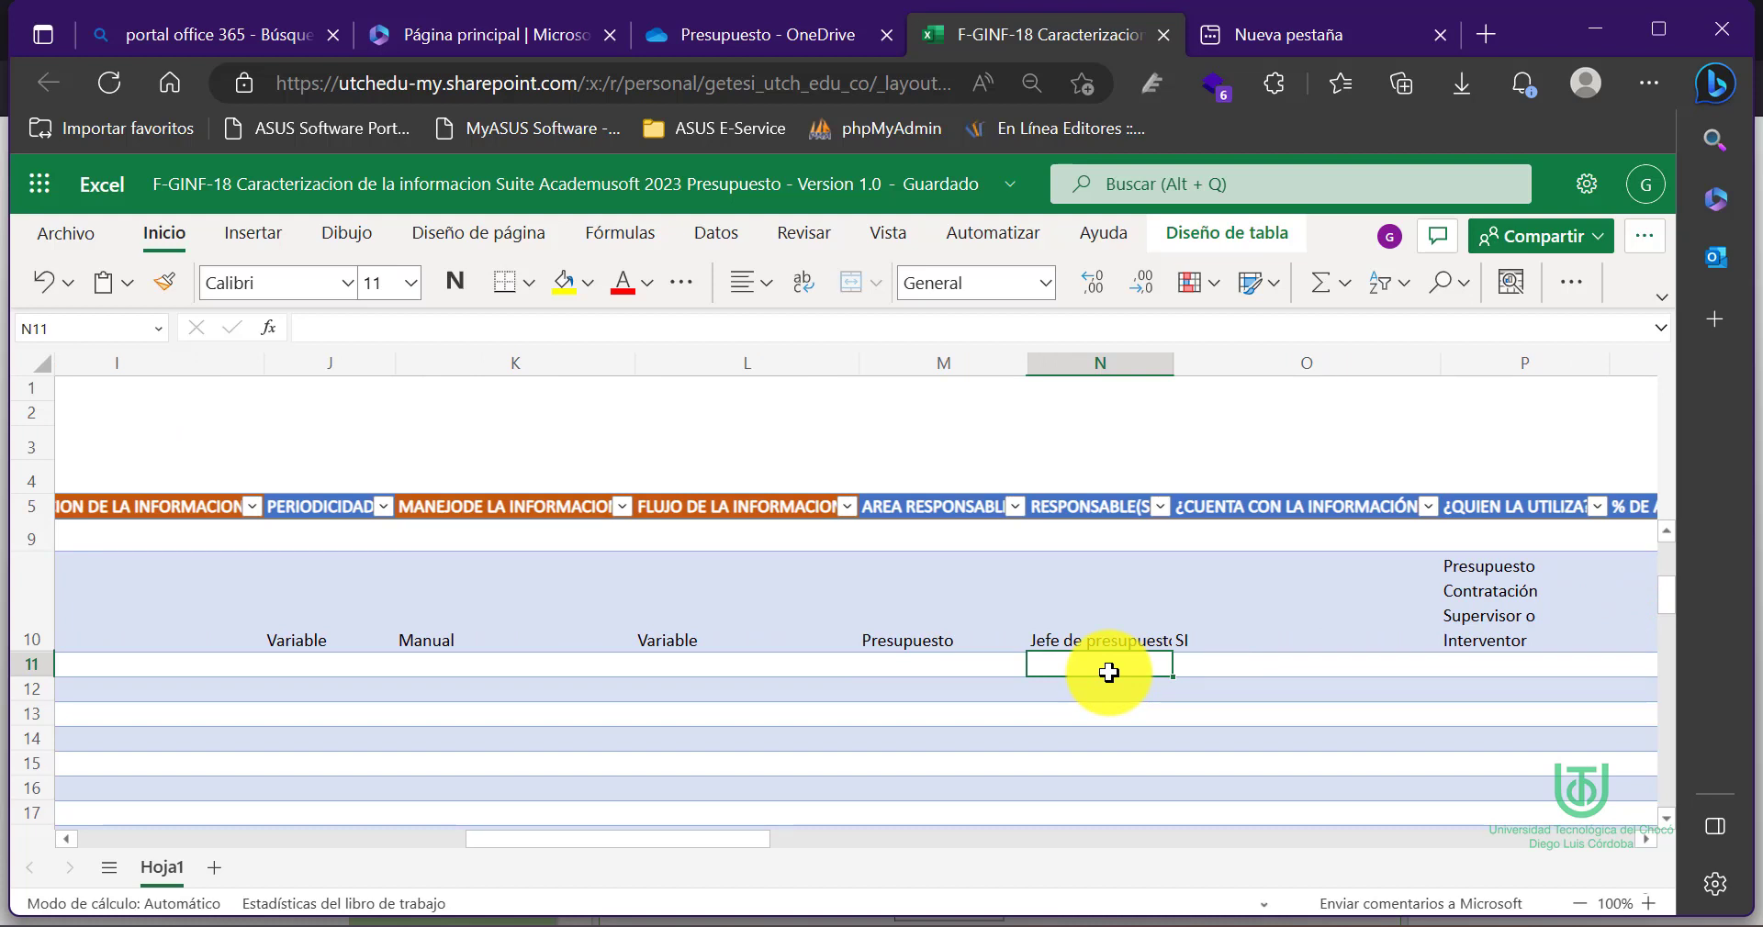
pyautogui.hscroll(3, 1109, 673)
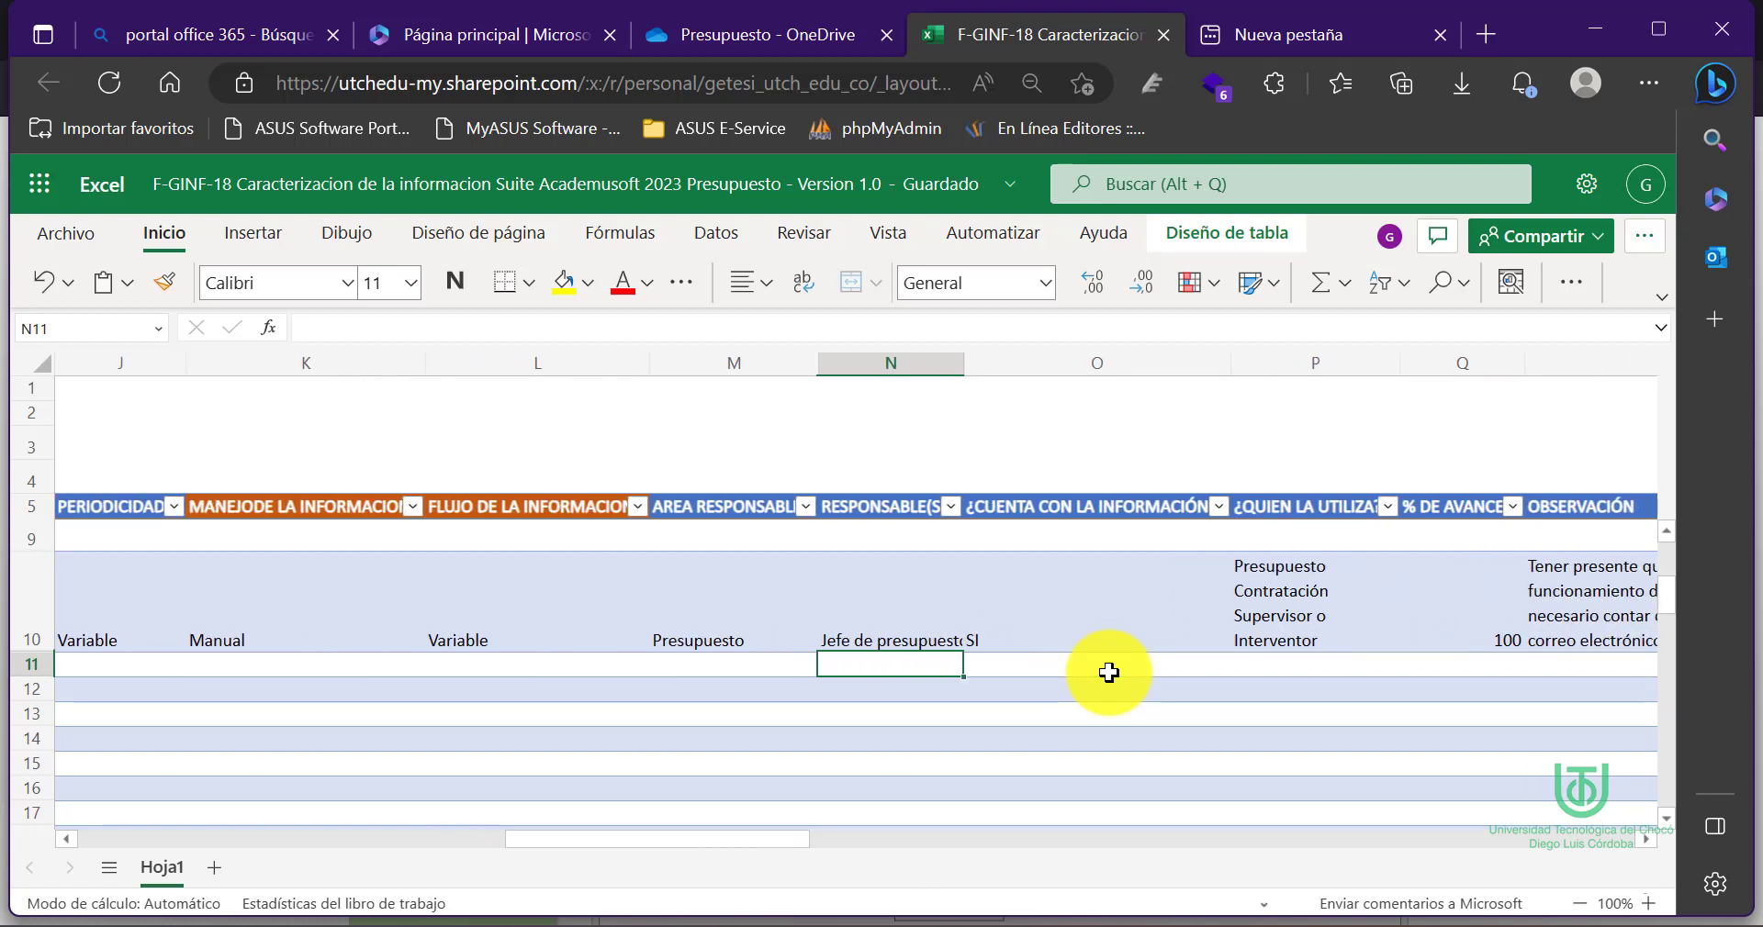
pyautogui.doubleClick(1110, 673)
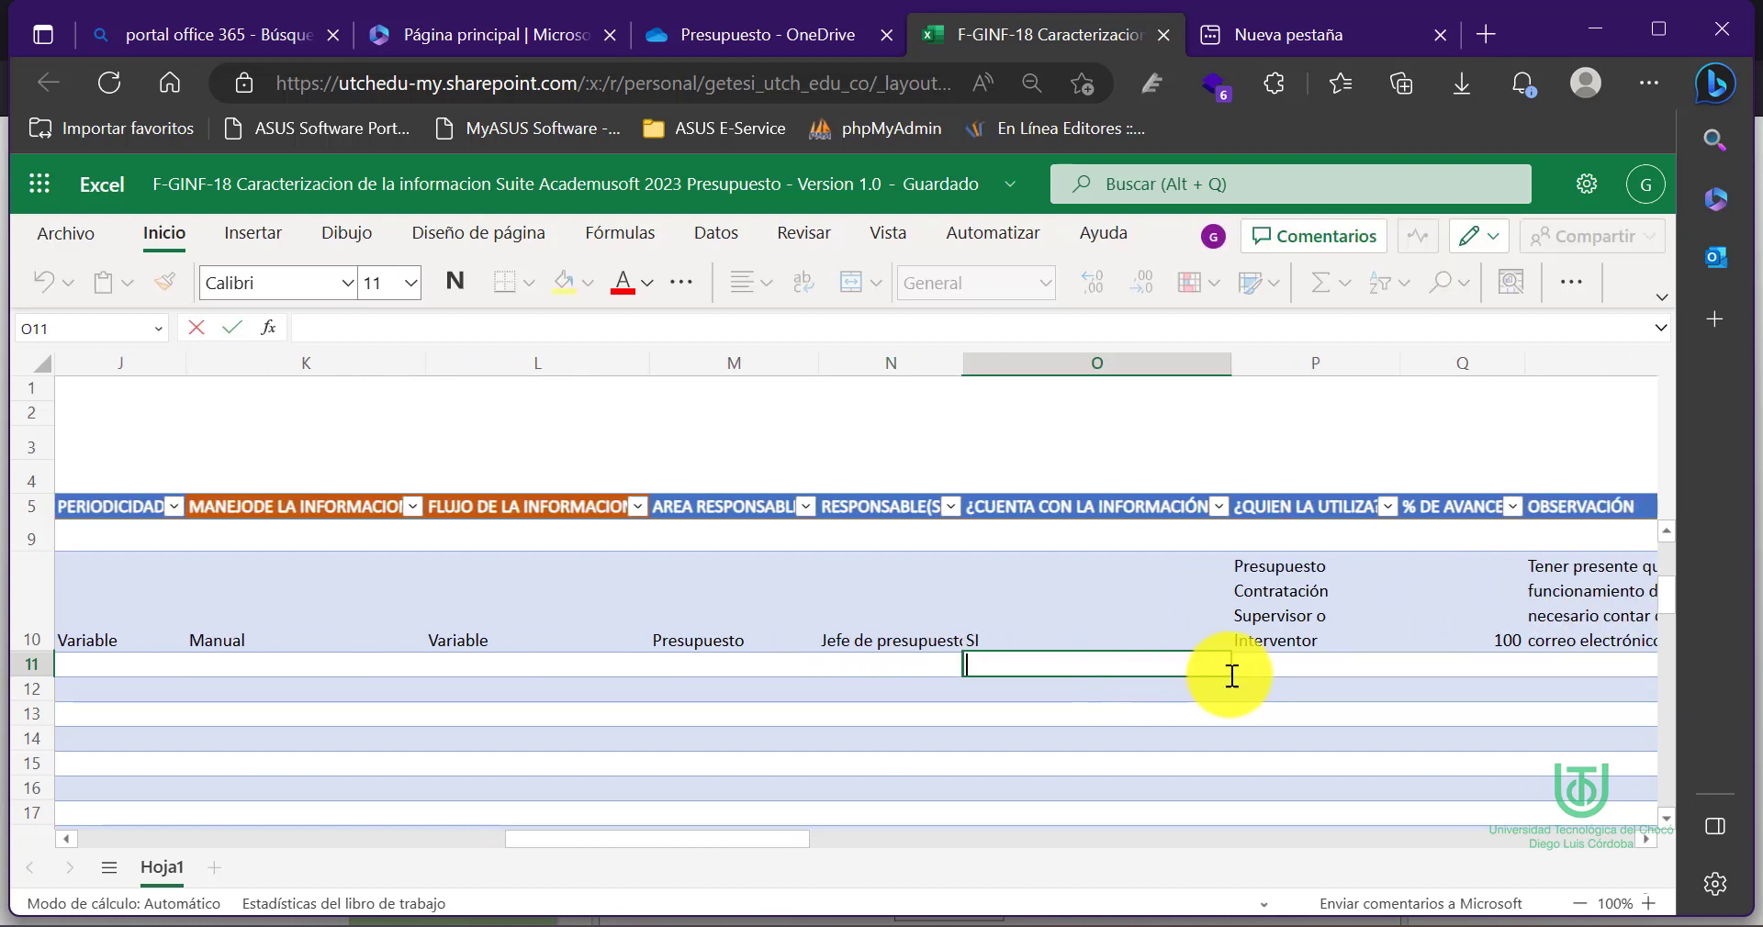
pyautogui.click(1286, 667)
pyautogui.hscroll(3, 1289, 665)
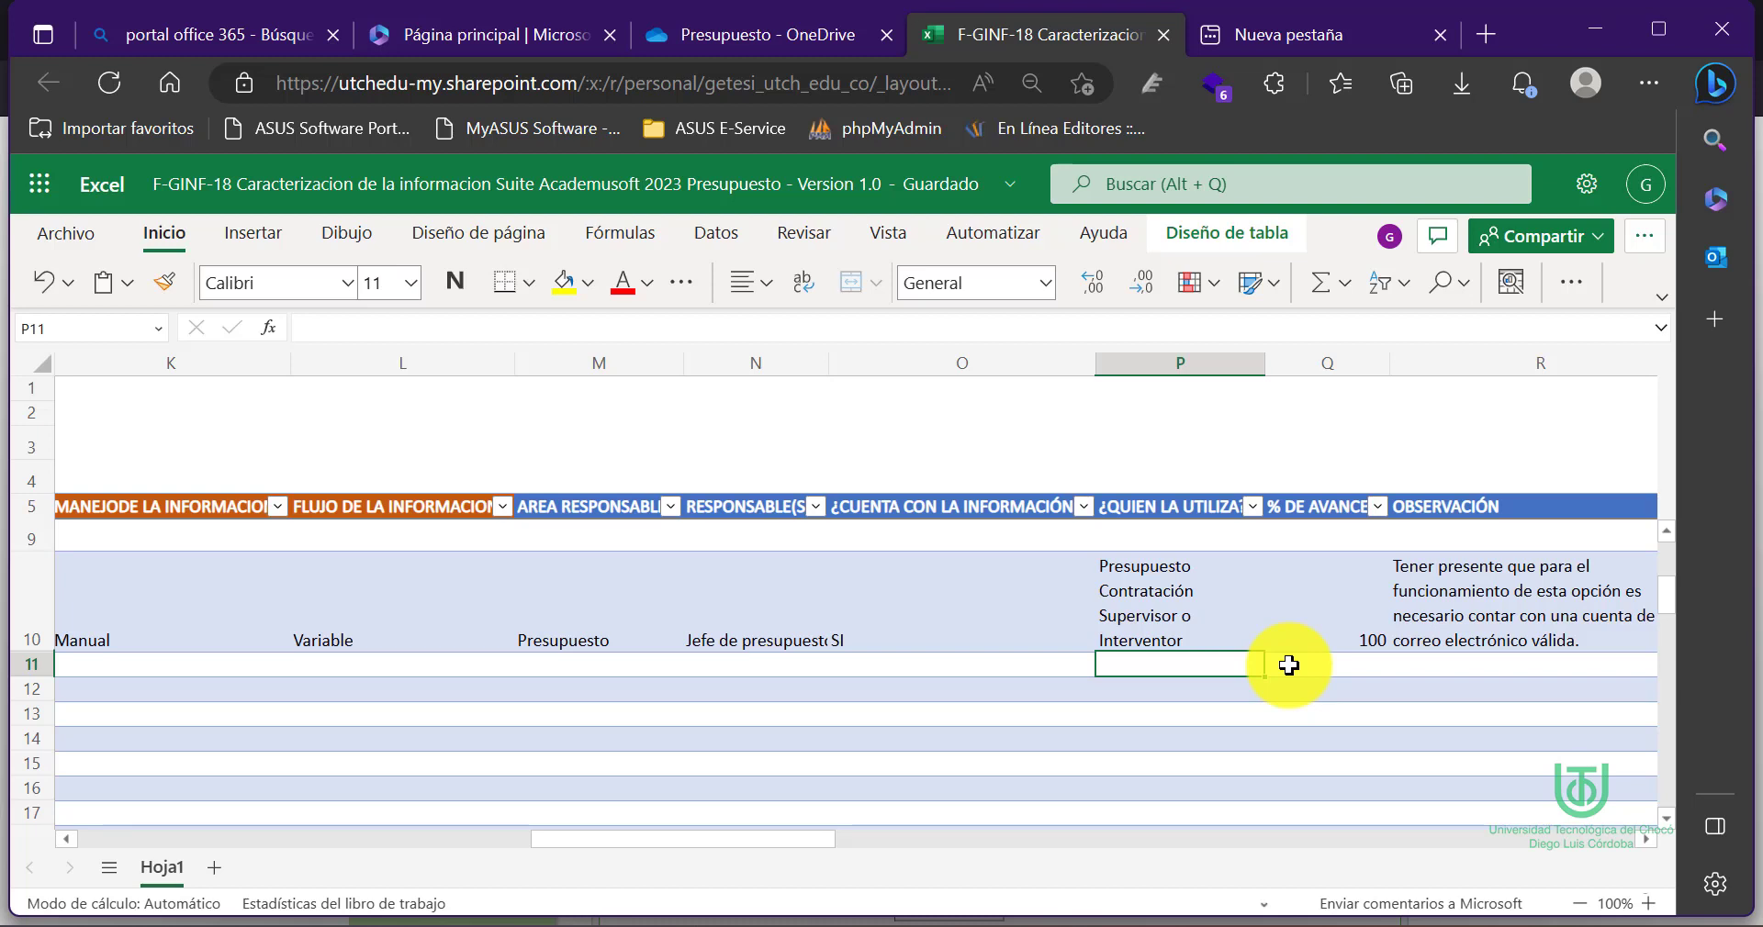
pyautogui.hscroll(3, 1289, 665)
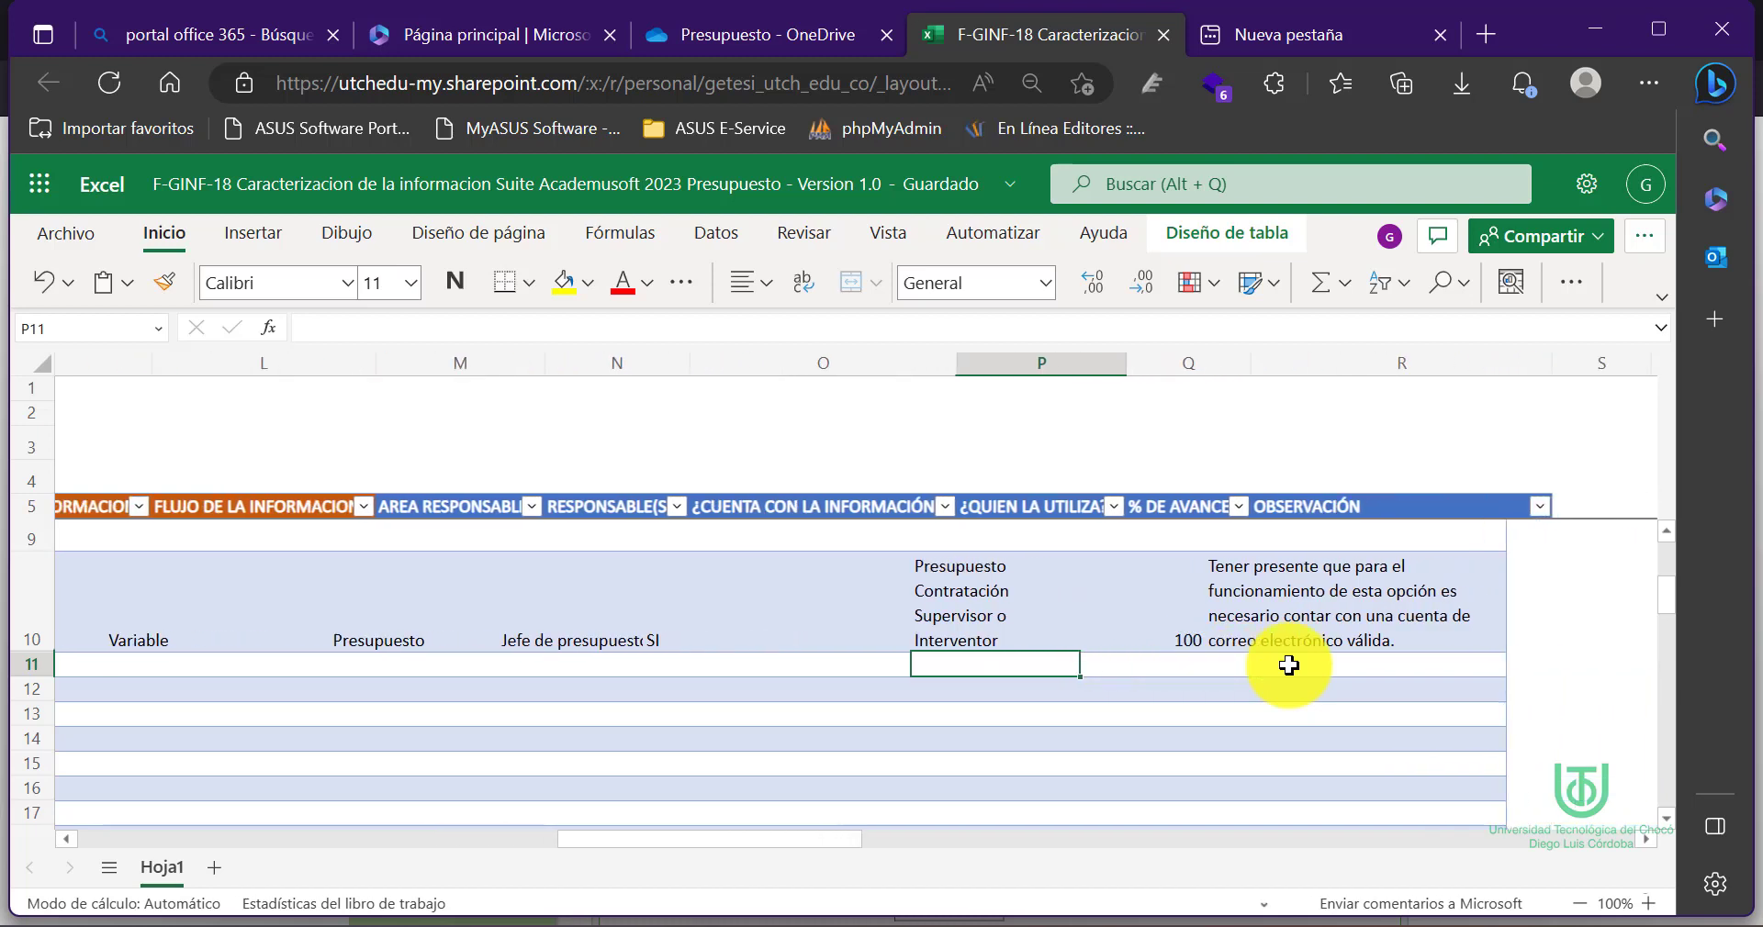
pyautogui.click(1080, 666)
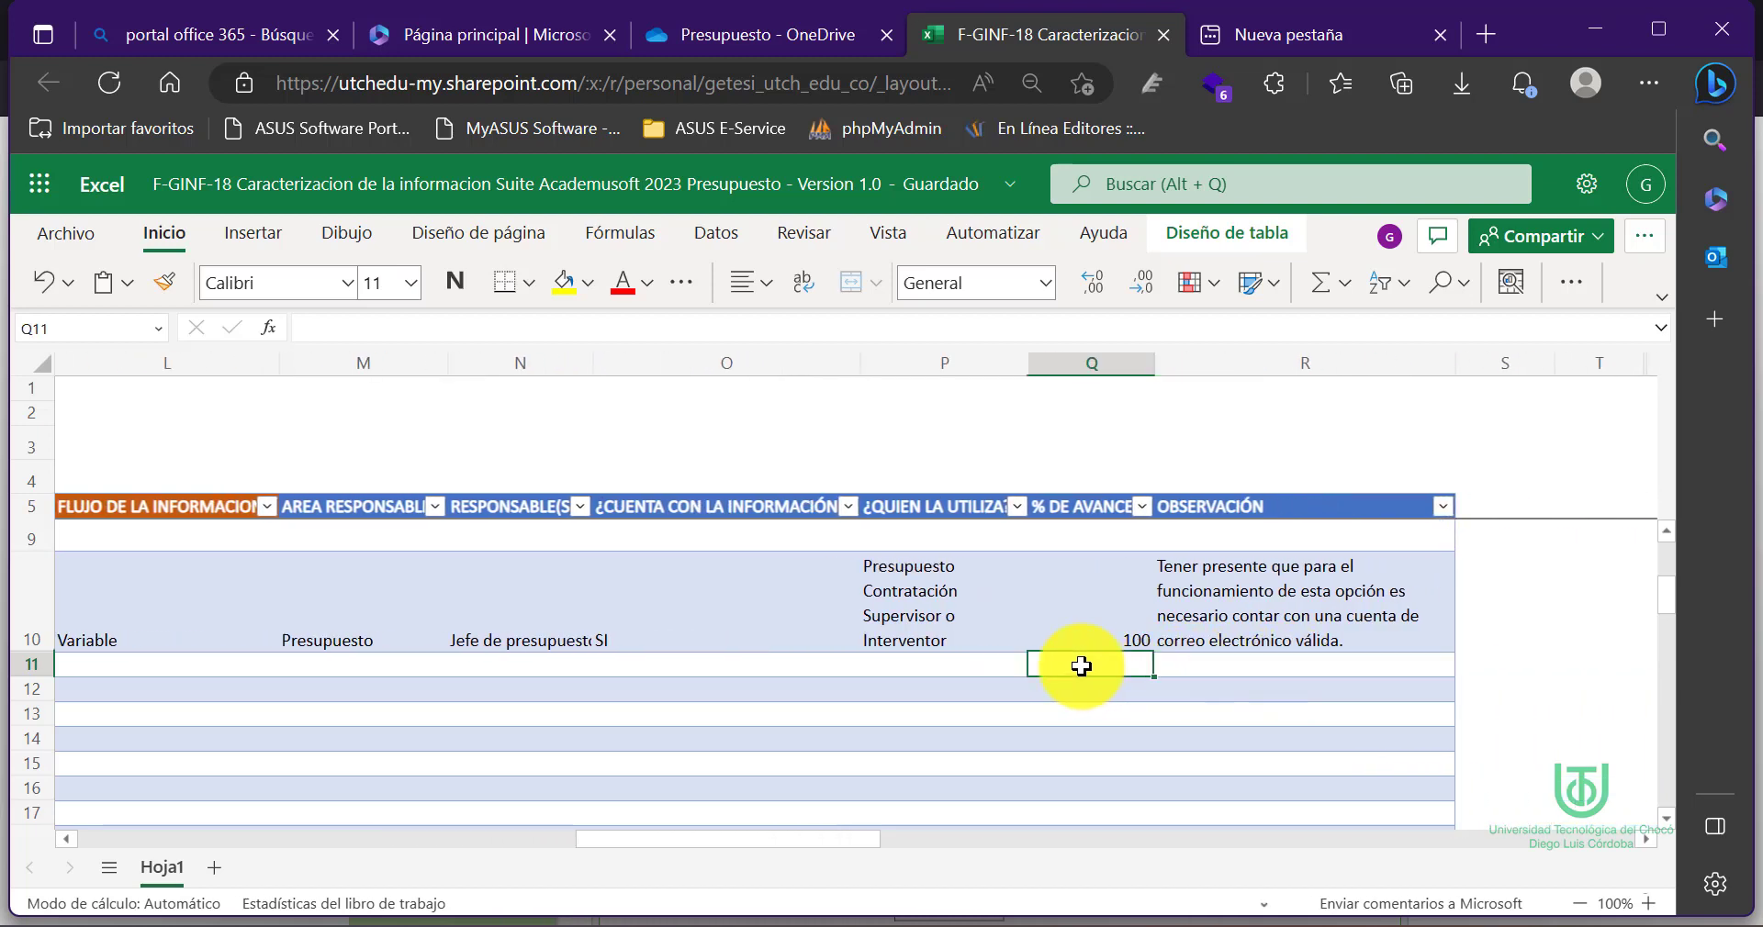
pyautogui.click(1191, 663)
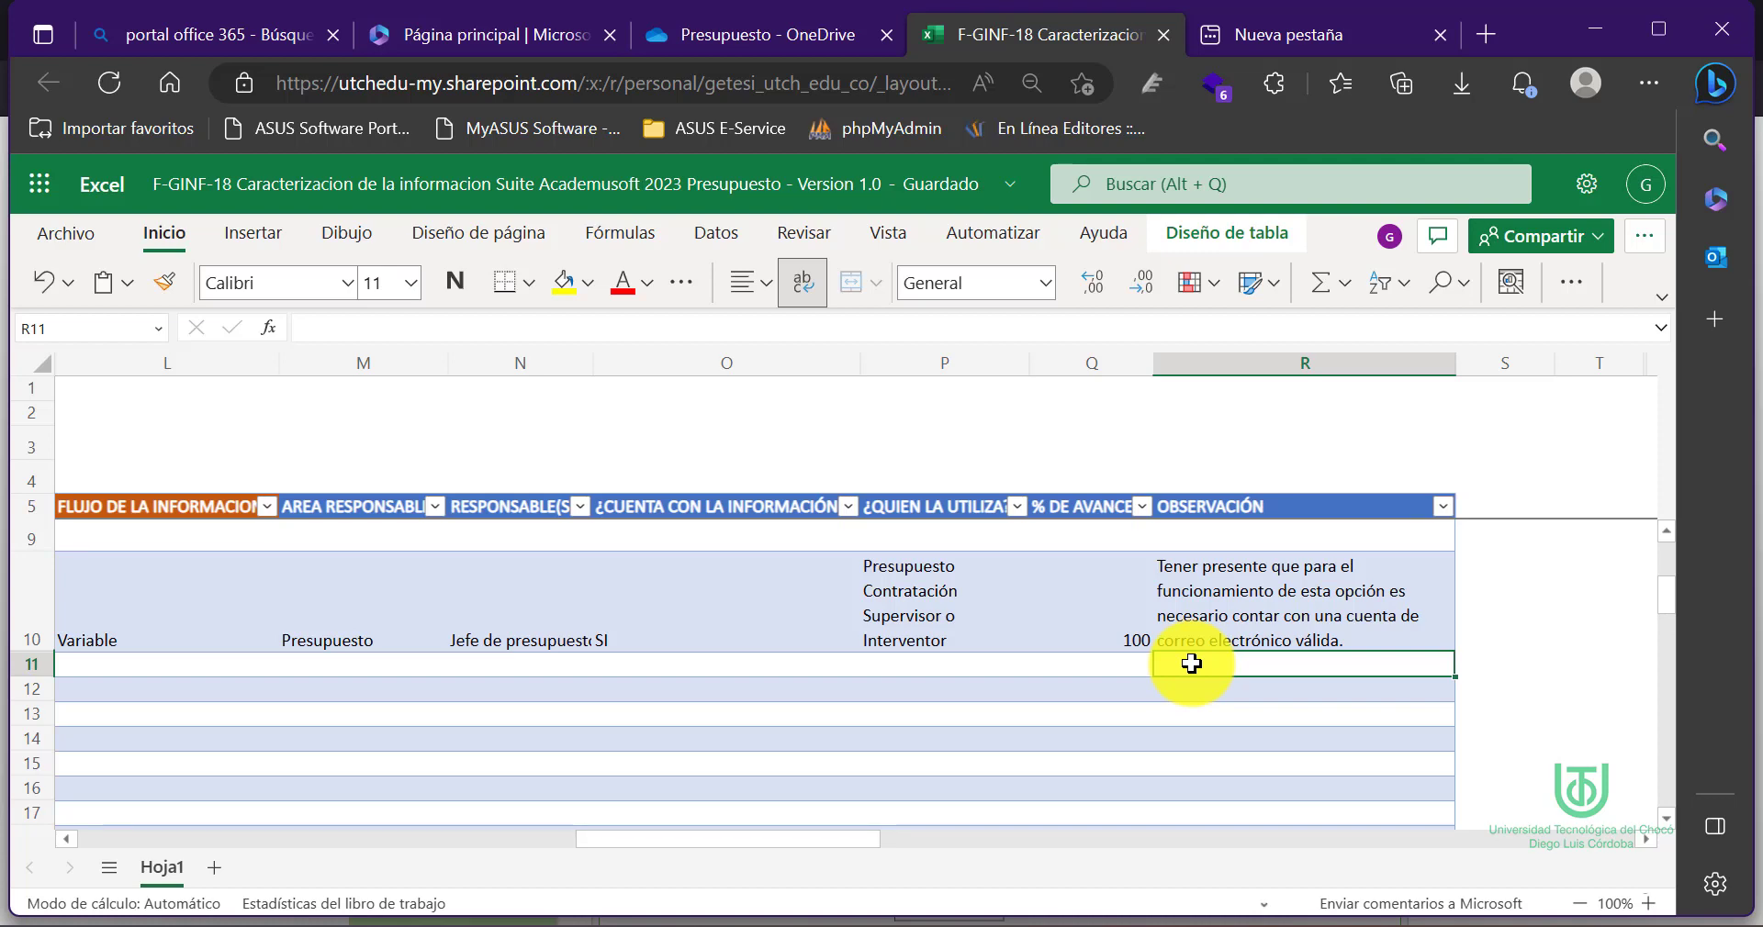
# Scroll the sheet back left toward the Funcionalidad column
pyautogui.hscroll(-10, 1190, 663)
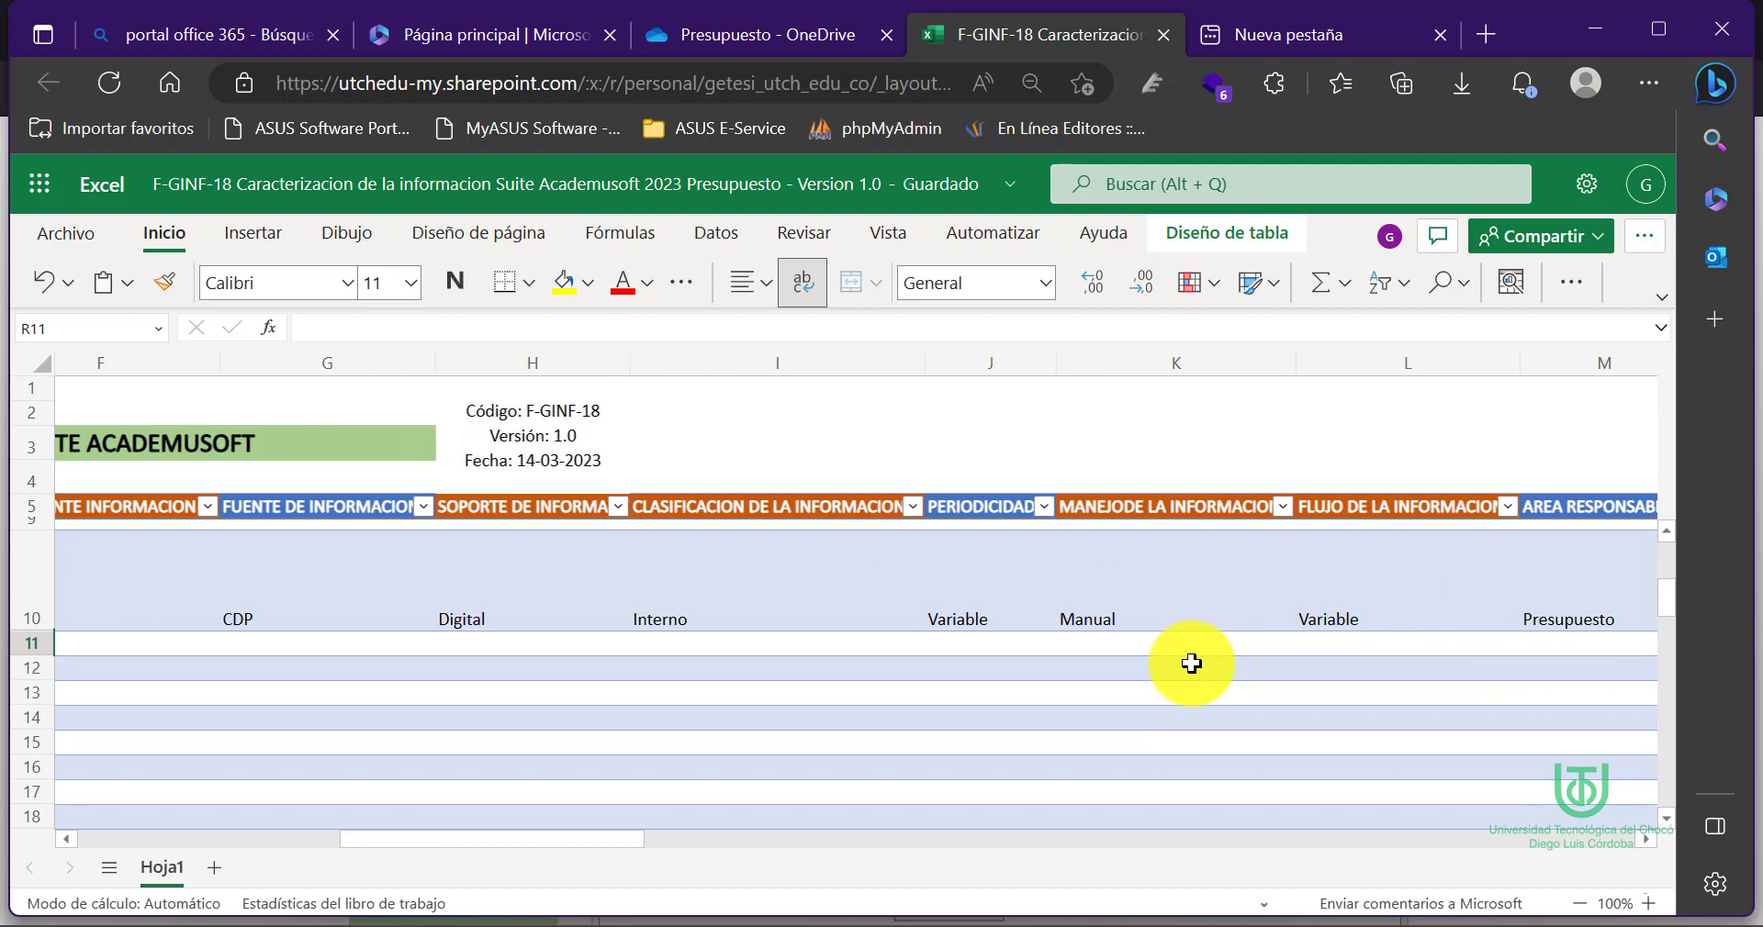
pyautogui.hscroll(-3, 1190, 663)
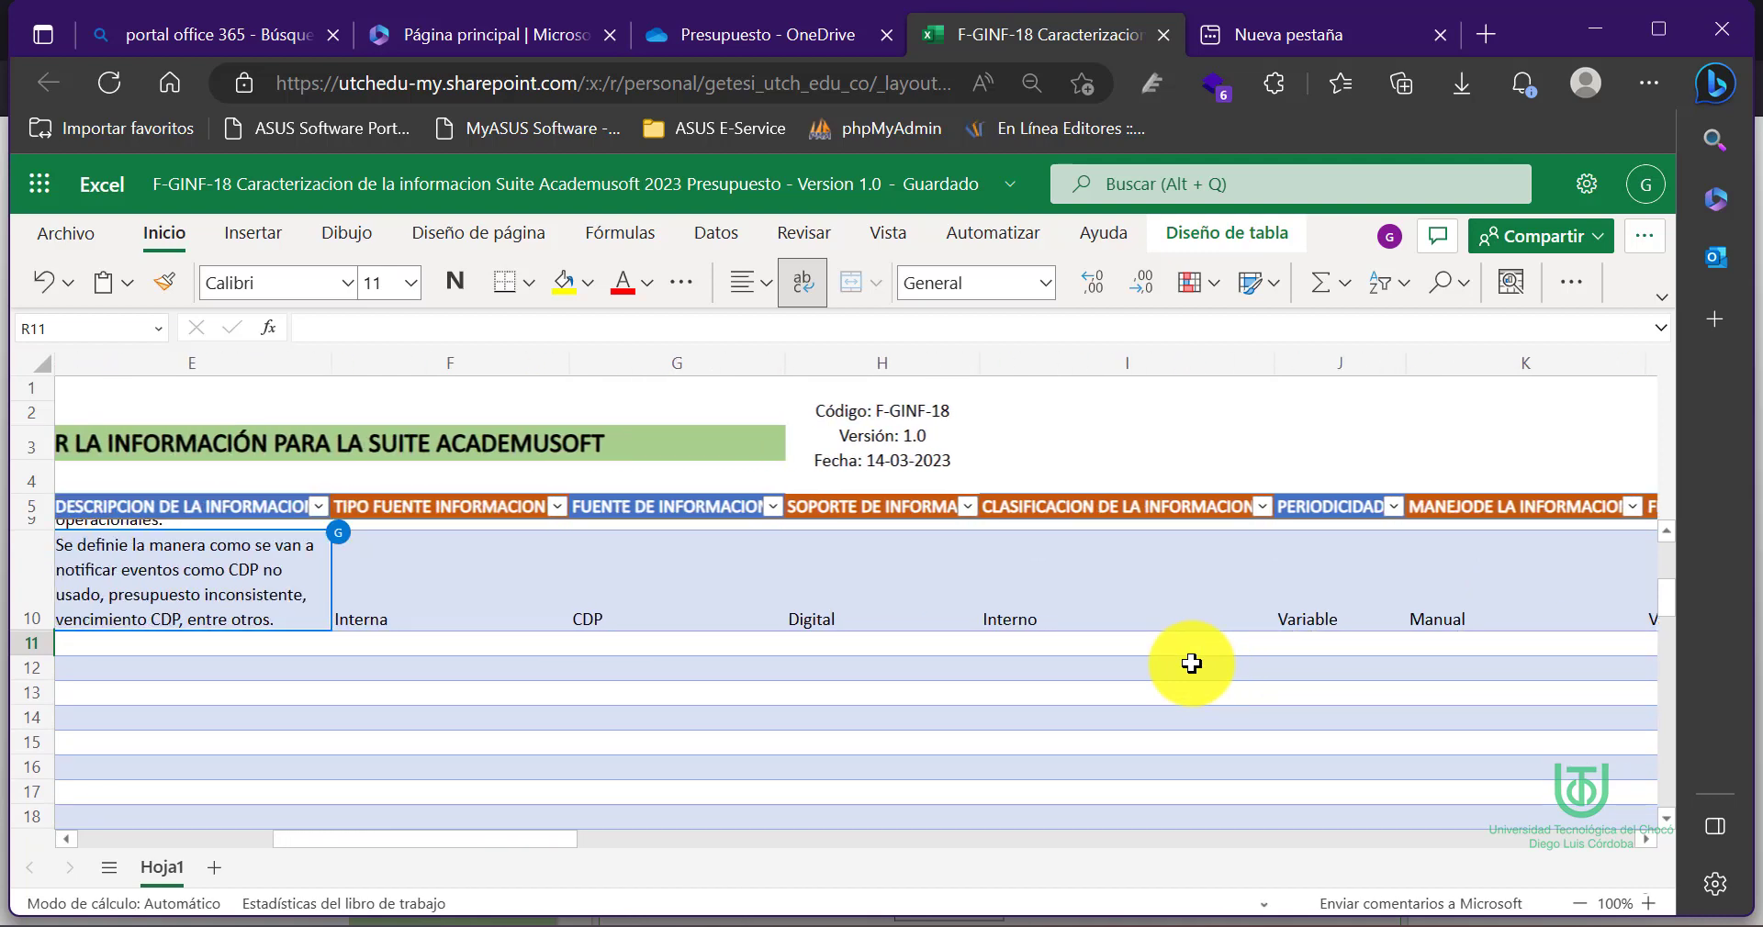
pyautogui.hscroll(-3, 1191, 663)
pyautogui.hscroll(-3, 1191, 663)
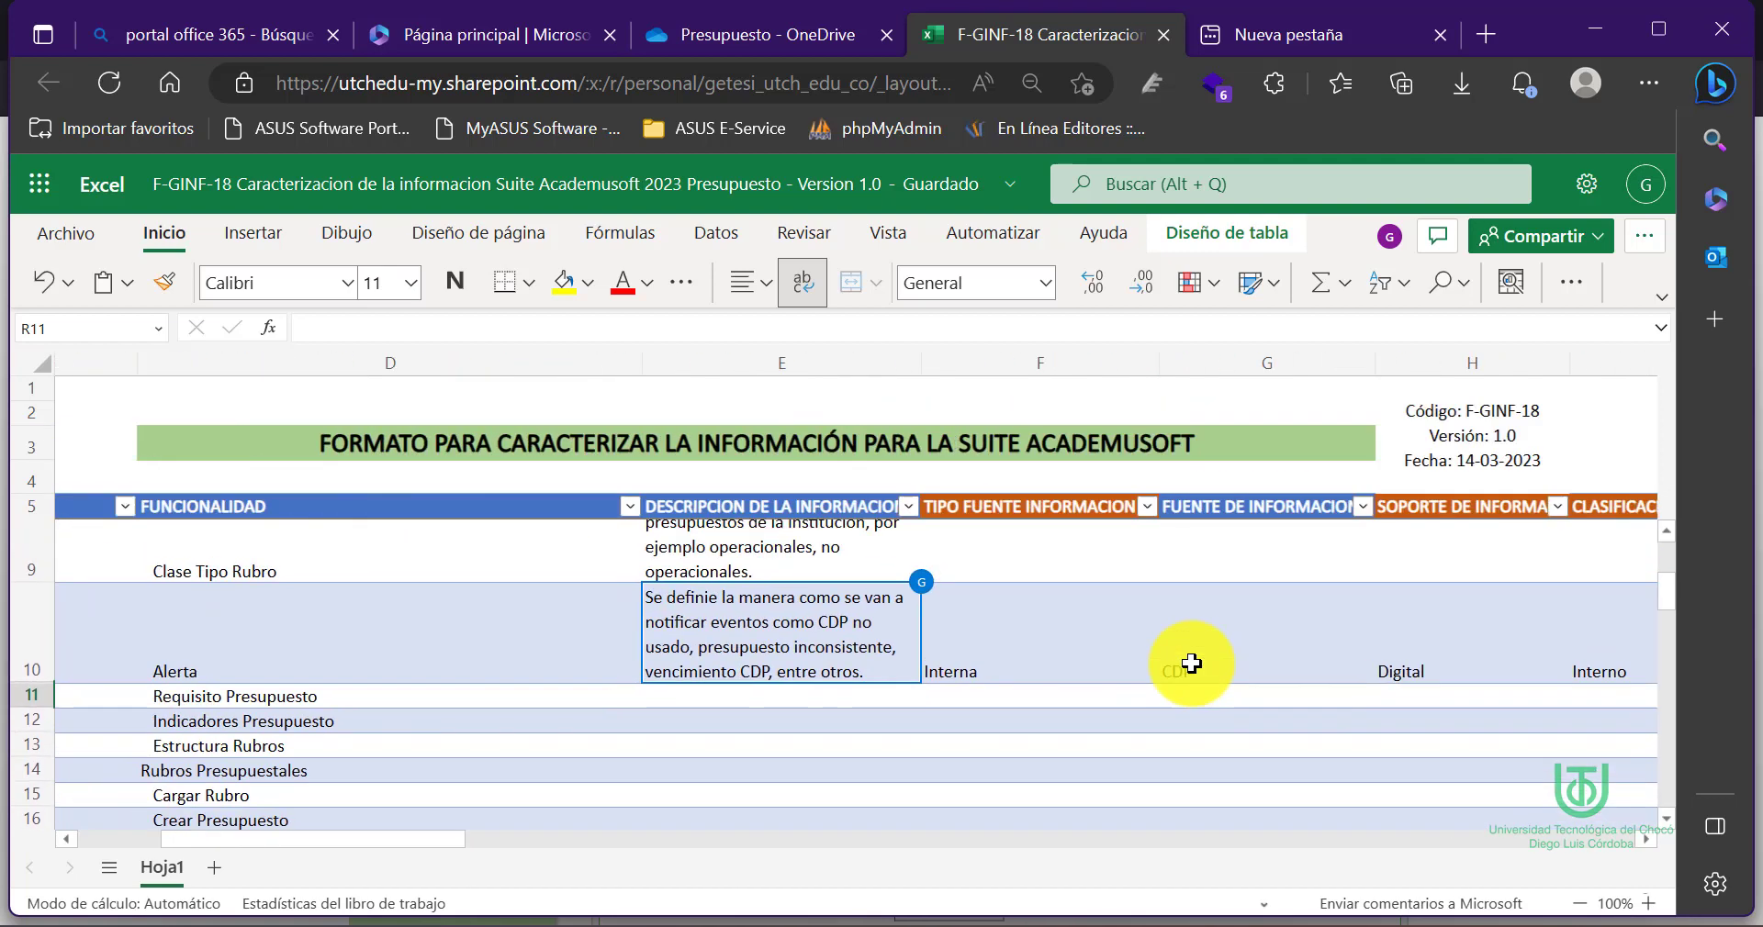